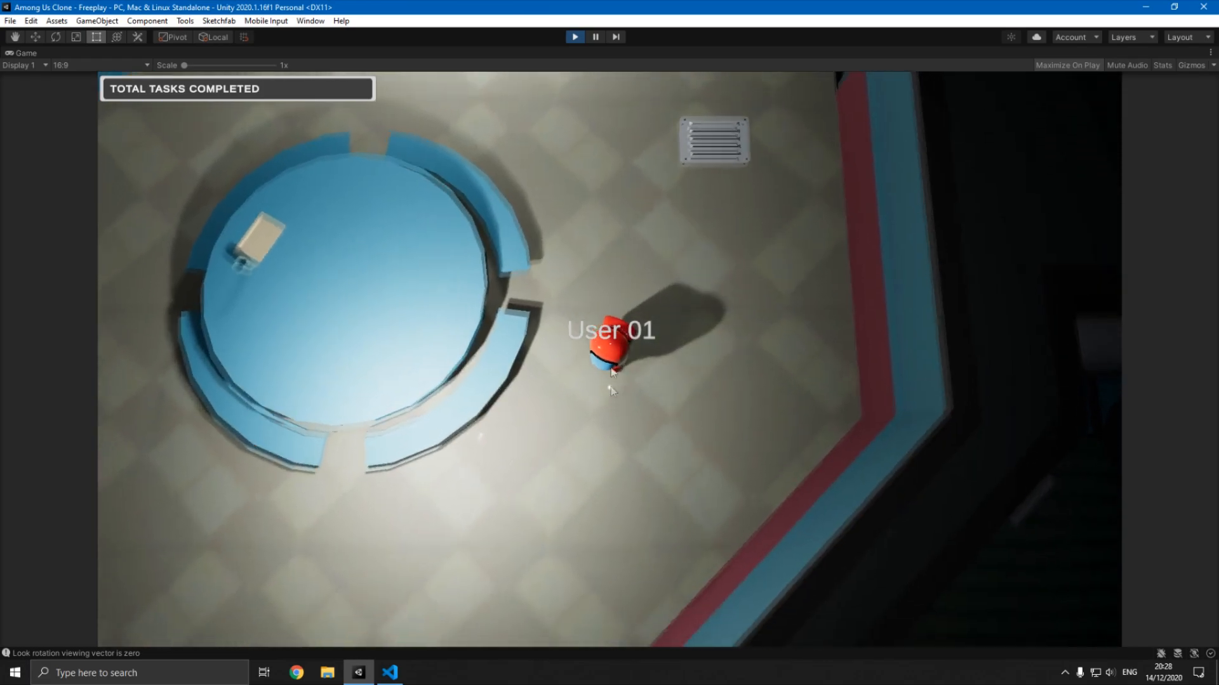
- Walk the player character from the cafeteria through the corridor and into the engine area of the running game
key(a)
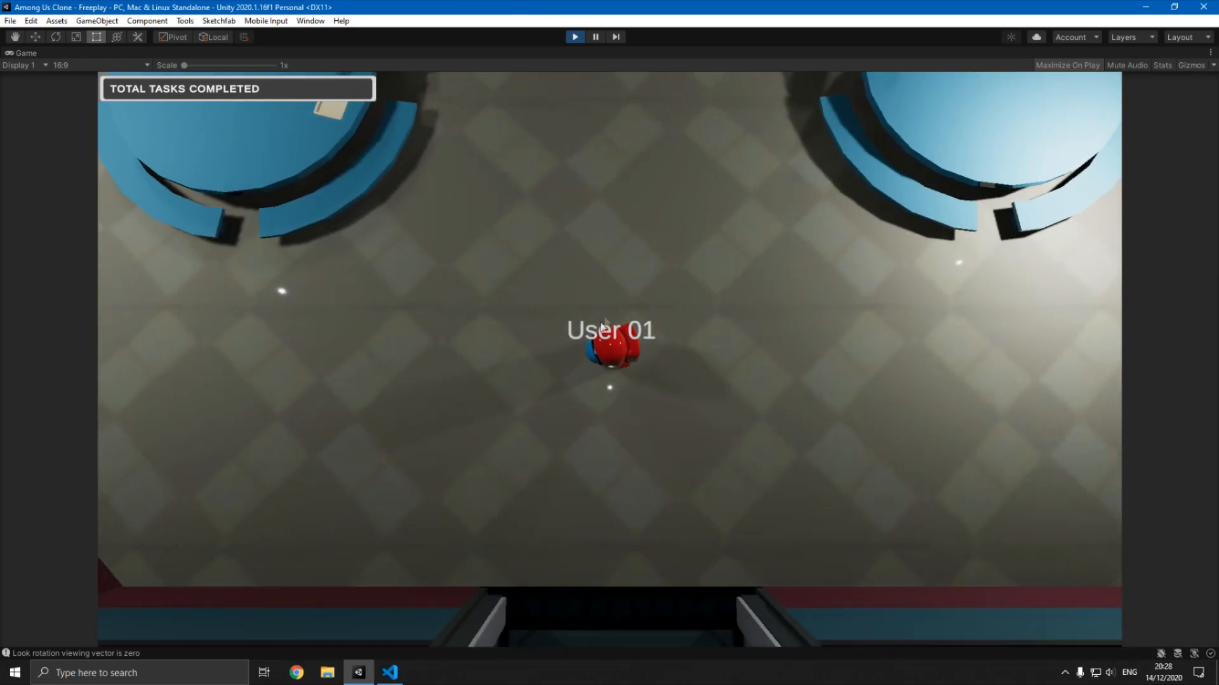
key(w)
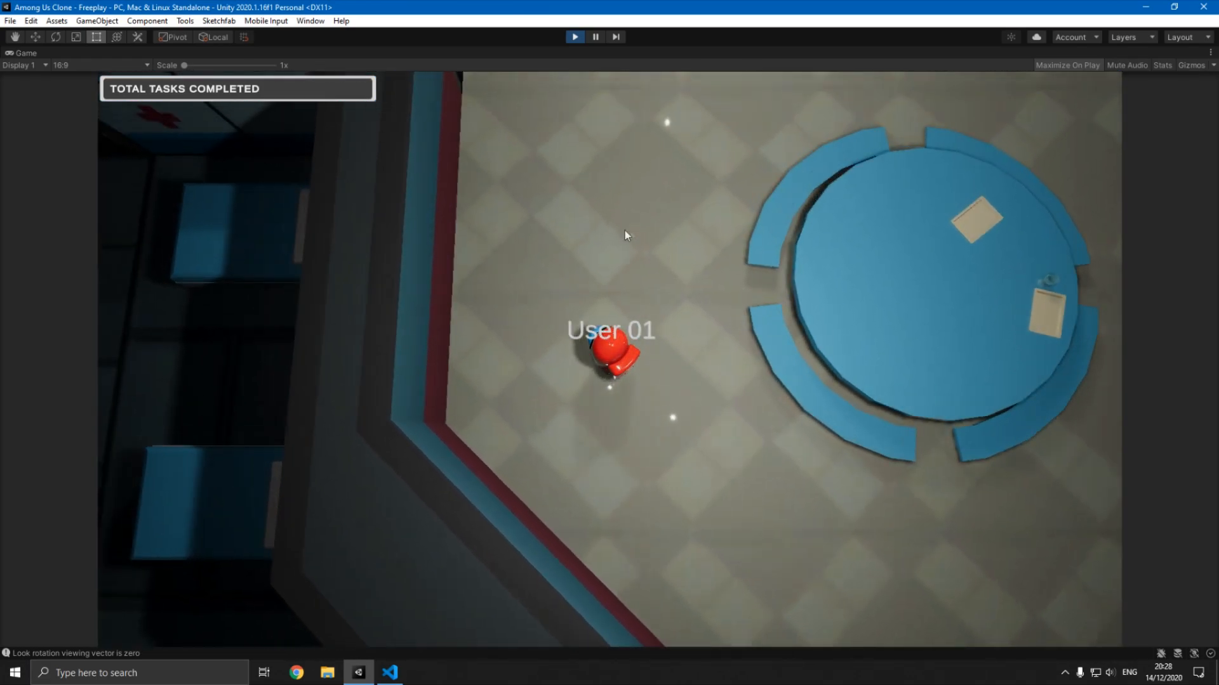
key(a)
key(a)
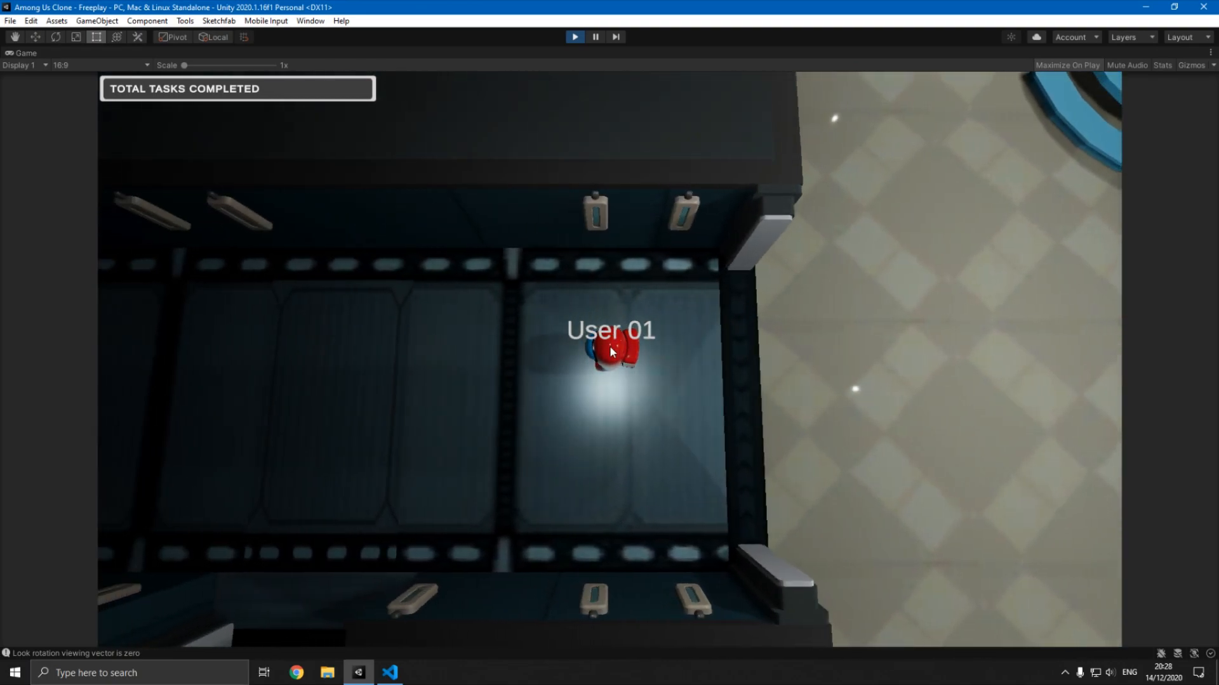
key(a)
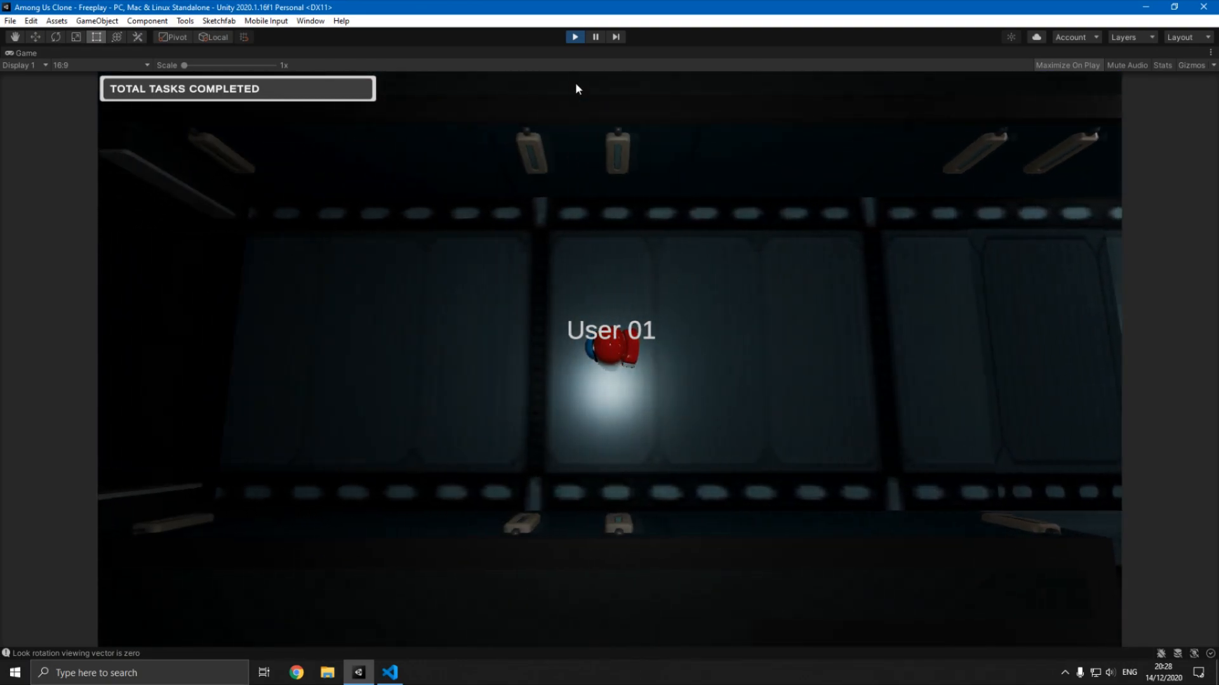
key(s)
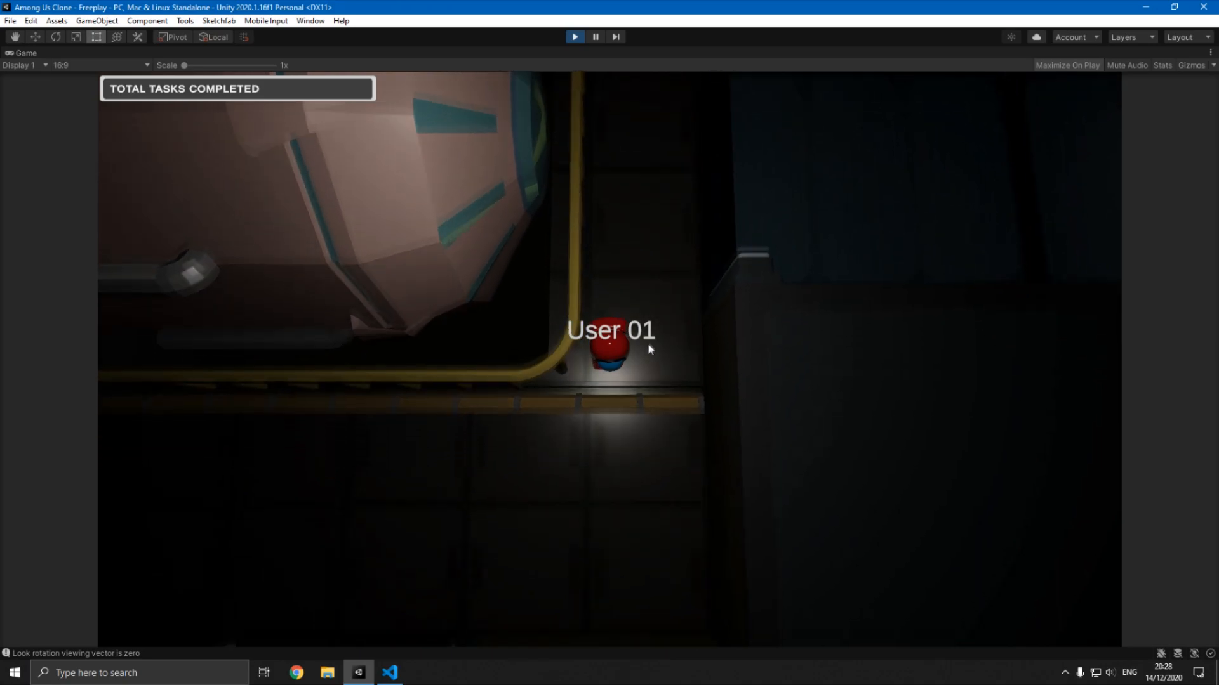
key(s)
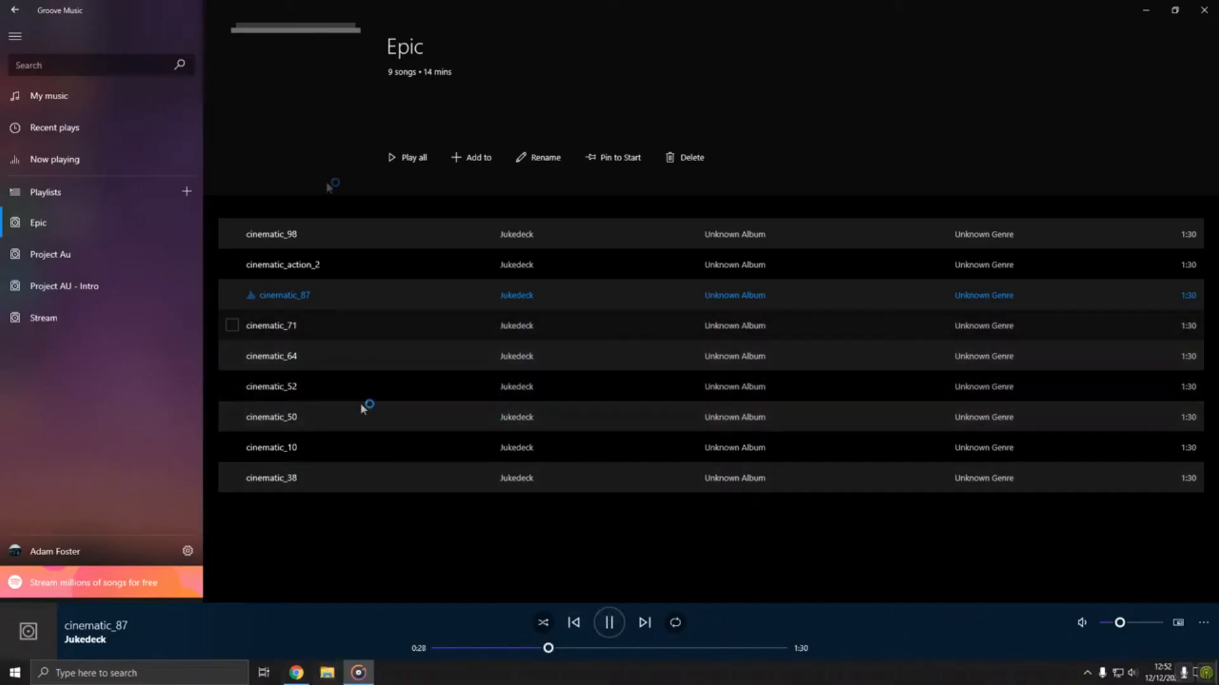
- Open the Project Au playlist in Groove Music and pause the playing track
click(51, 255)
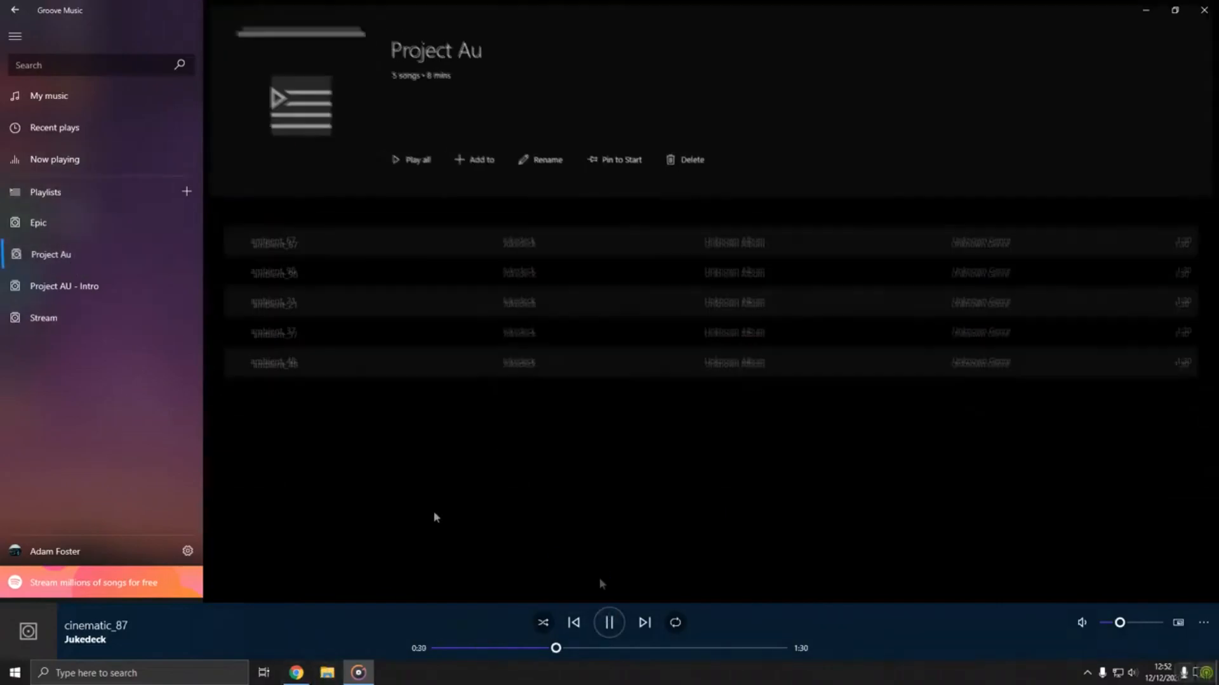
click(610, 624)
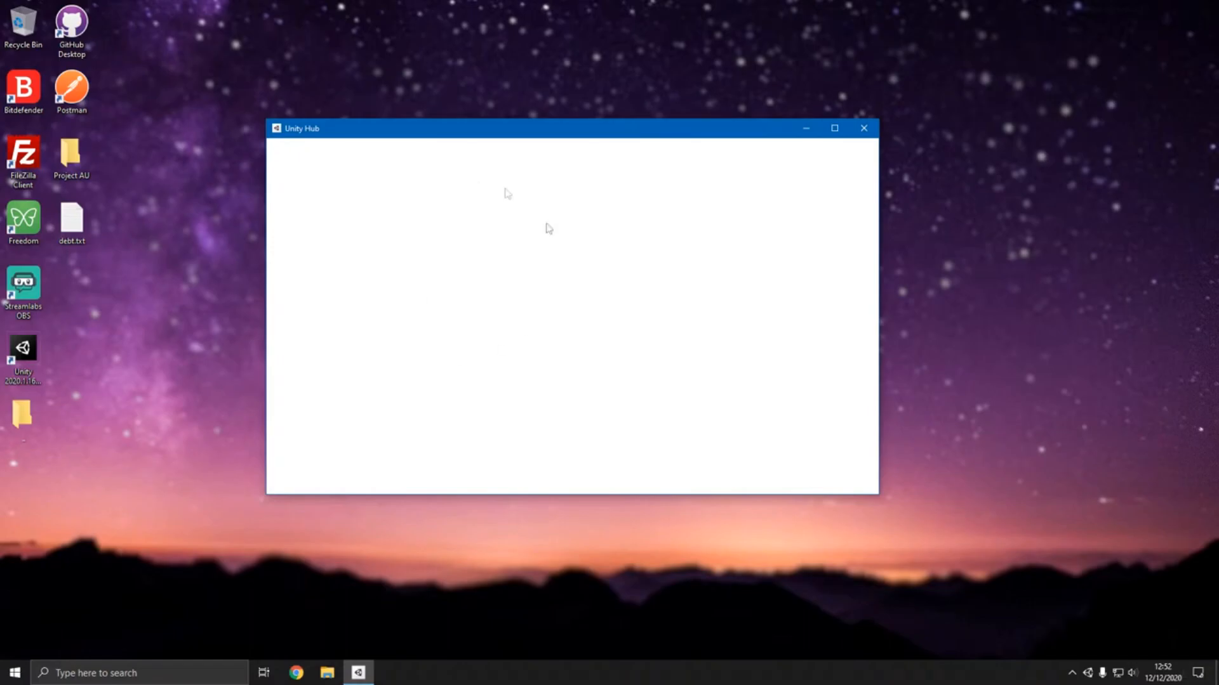
- Switch to Unity Hub and set up a new 3D project named Among Us Clone in F:\Unity
key(super+Tab)
click(66, 193)
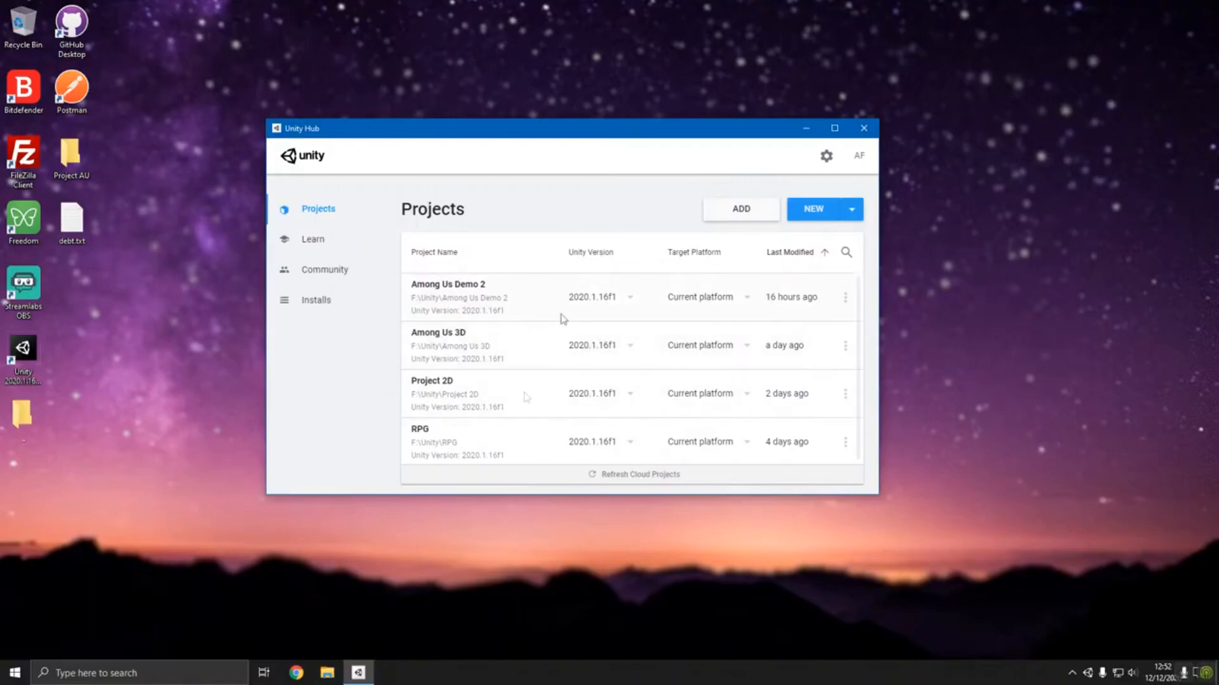
click(798, 216)
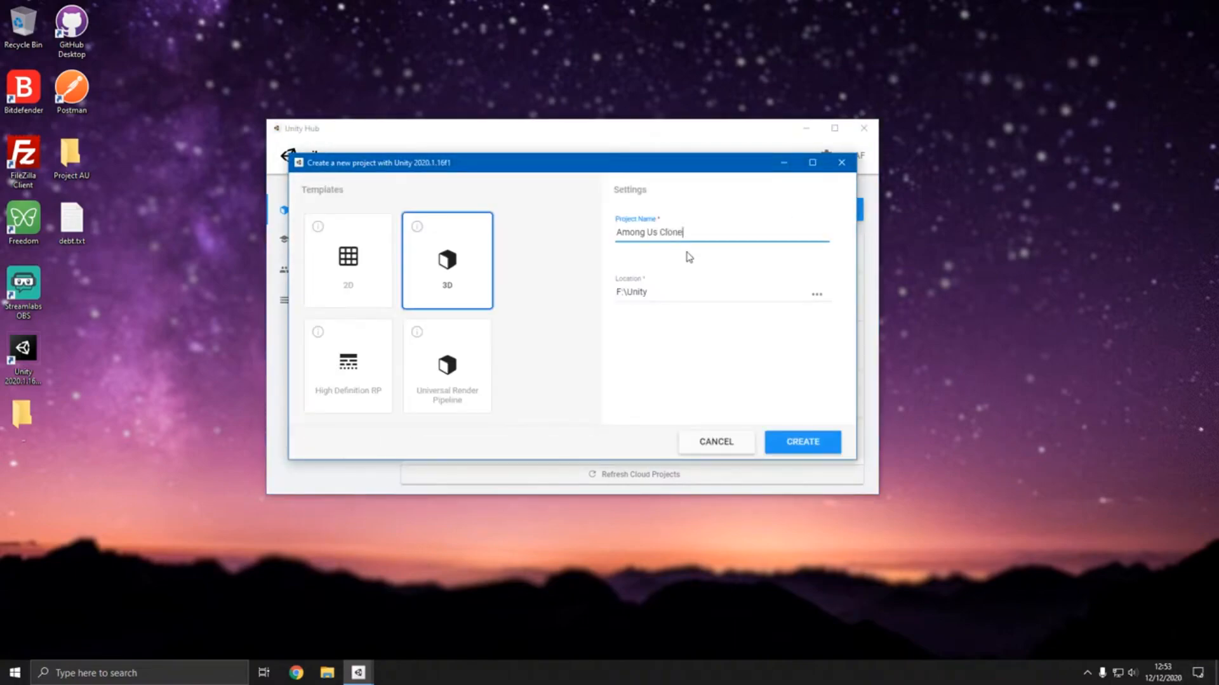
- Open the Project AU folder from the desktop in a maximised window
double_click(72, 156)
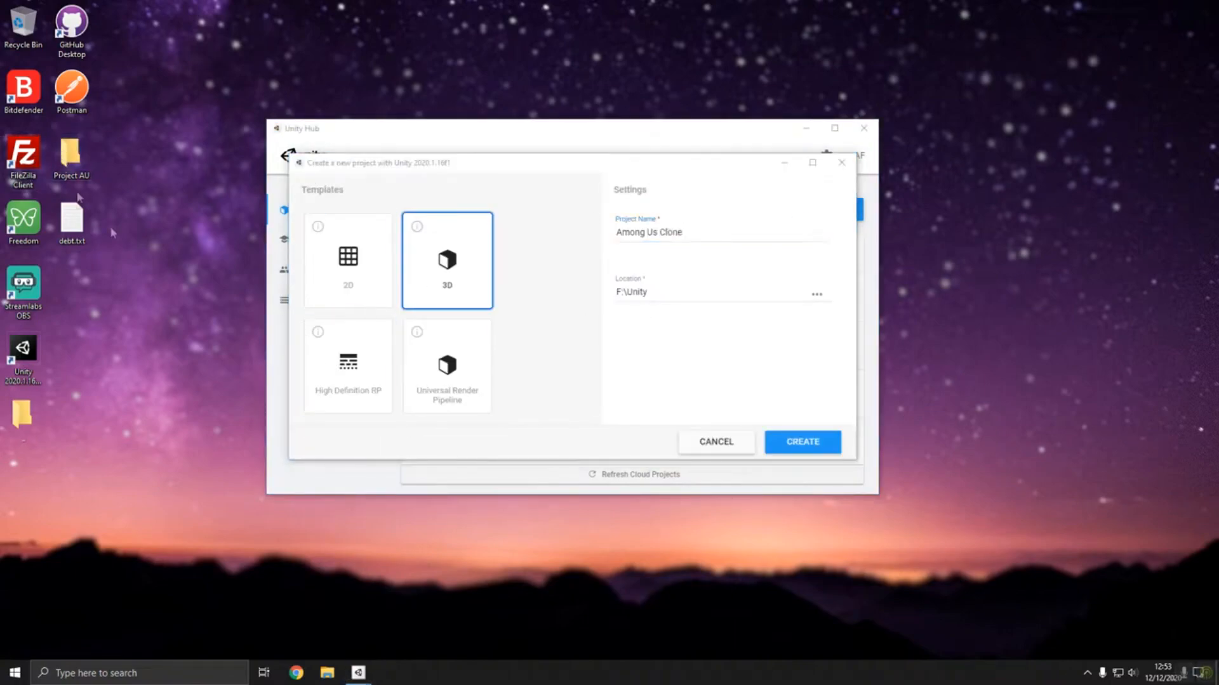
double_click(742, 149)
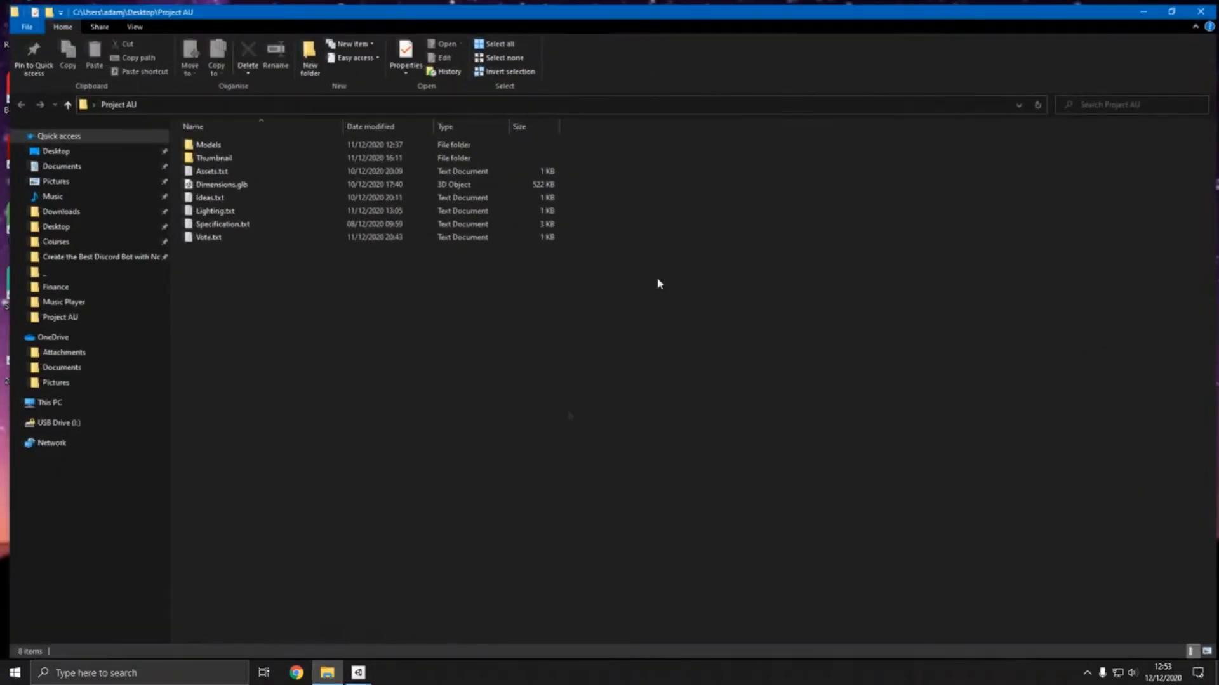
- Return to the new-project window and create the Among Us Clone project from the 3D template
right_click(360, 671)
click(408, 625)
click(381, 622)
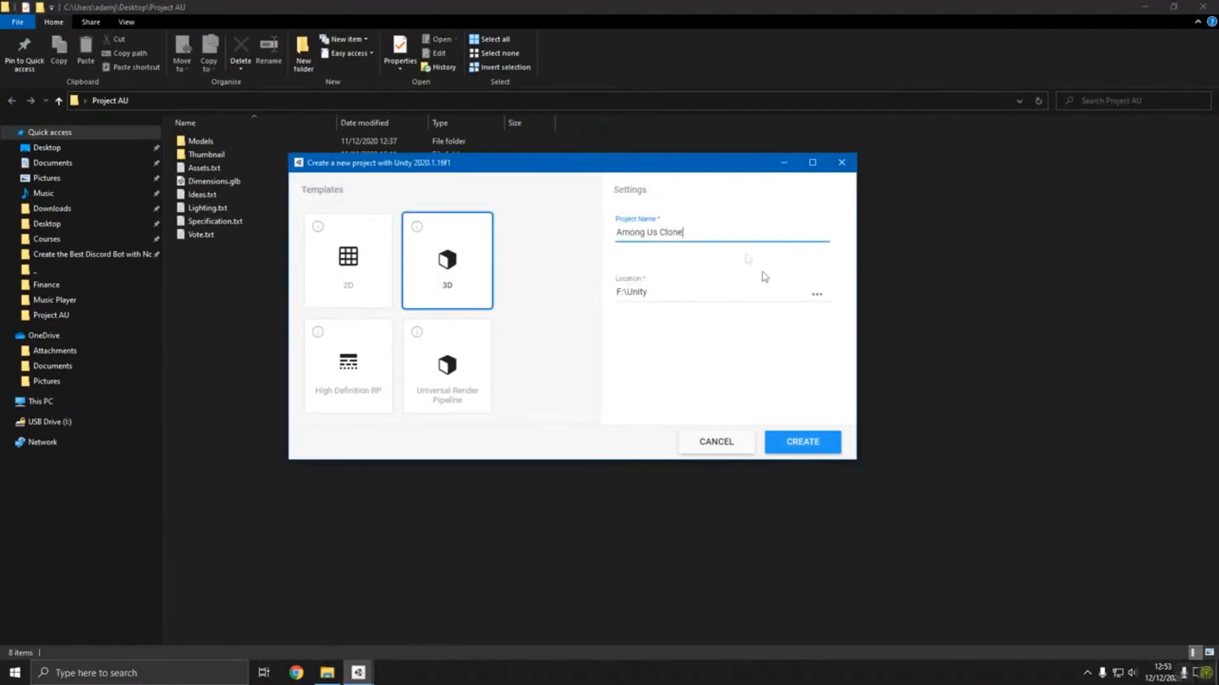
click(790, 443)
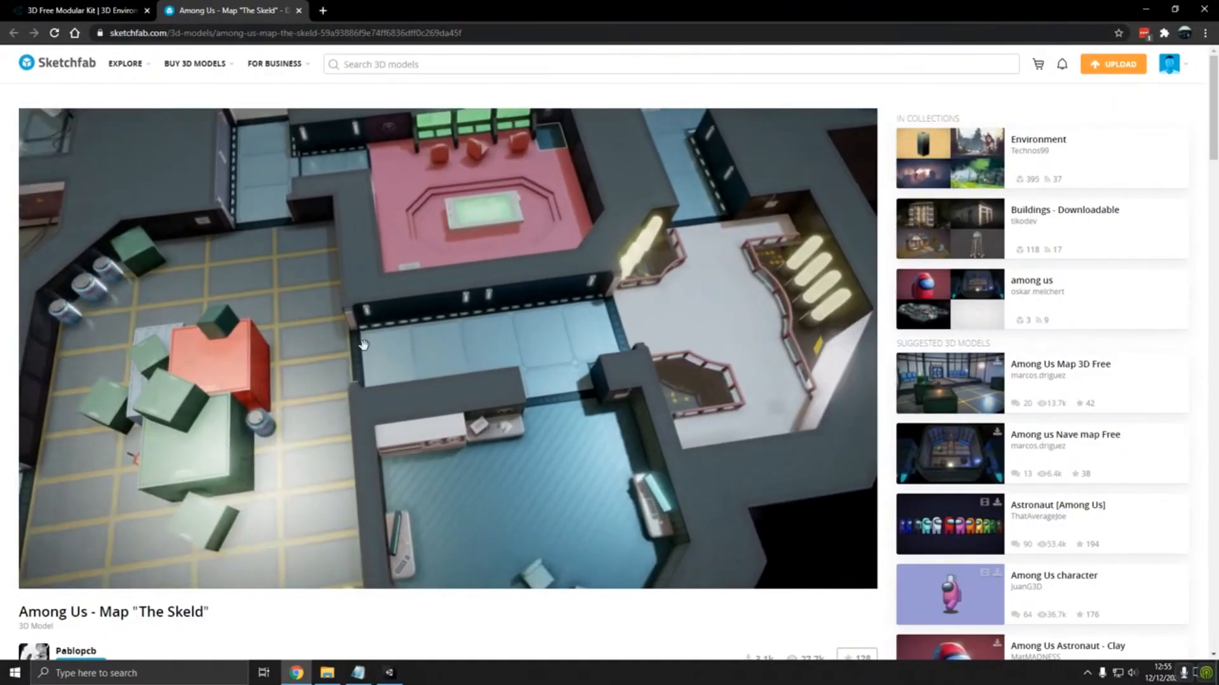
- Examine the storage room, electrical room and corridors of the Sketchfab model Among Us - Map "The Skeld"
scroll(355, 346, up, 3)
drag(348, 348, 311, 284)
drag(317, 328, 538, 397)
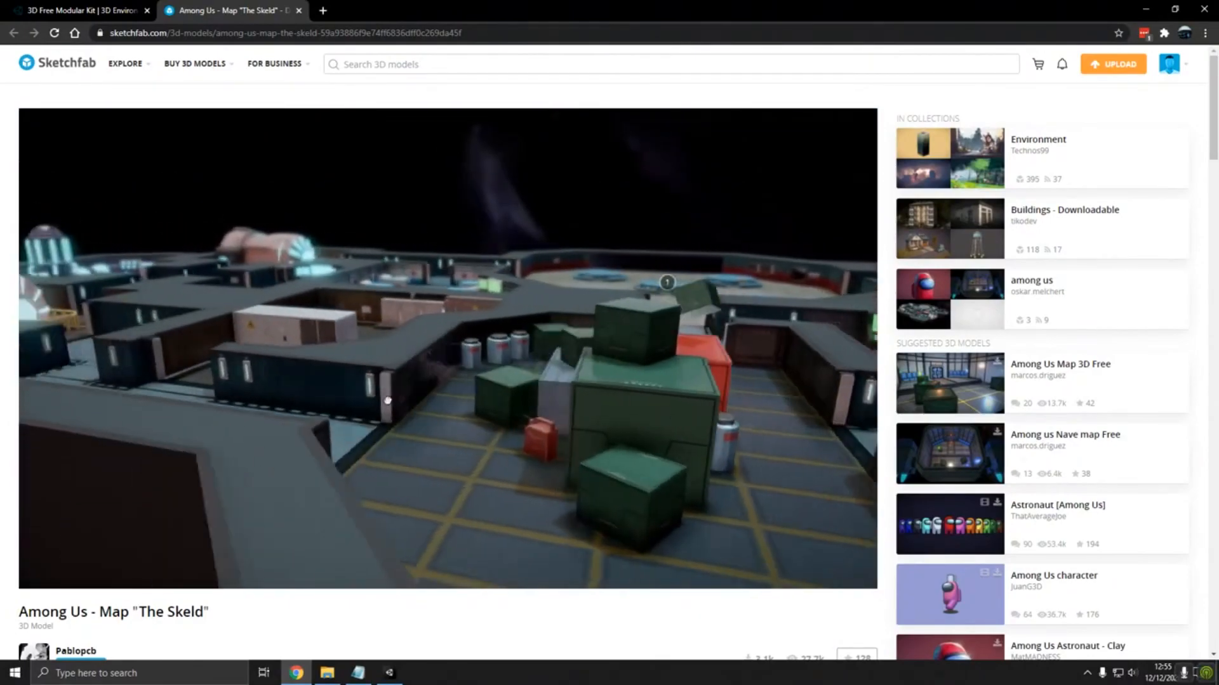
scroll(433, 402, up, 3)
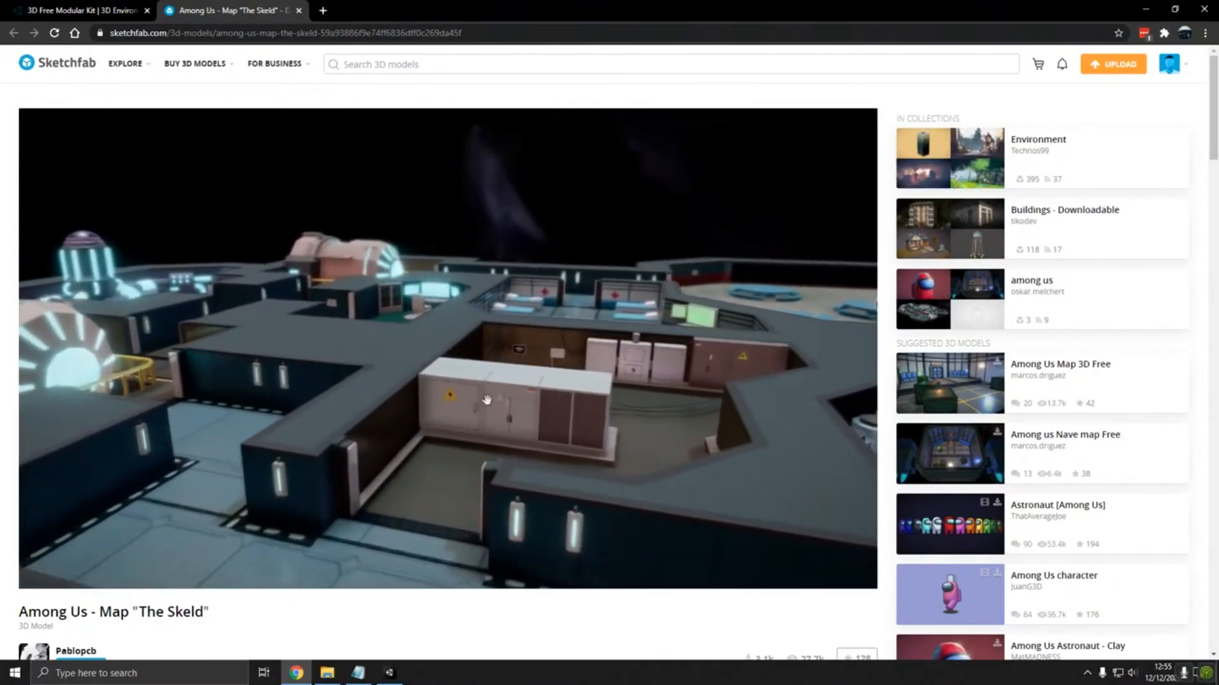
mouse_move(513, 430)
mouse_down()
mouse_move(517, 465)
mouse_move(555, 394)
mouse_move(623, 428)
mouse_up()
mouse_move(400, 427)
right_down()
mouse_move(588, 413)
mouse_move(634, 359)
mouse_move(544, 349)
right_up()
mouse_move(544, 350)
mouse_down()
mouse_move(531, 266)
mouse_move(536, 330)
mouse_up()
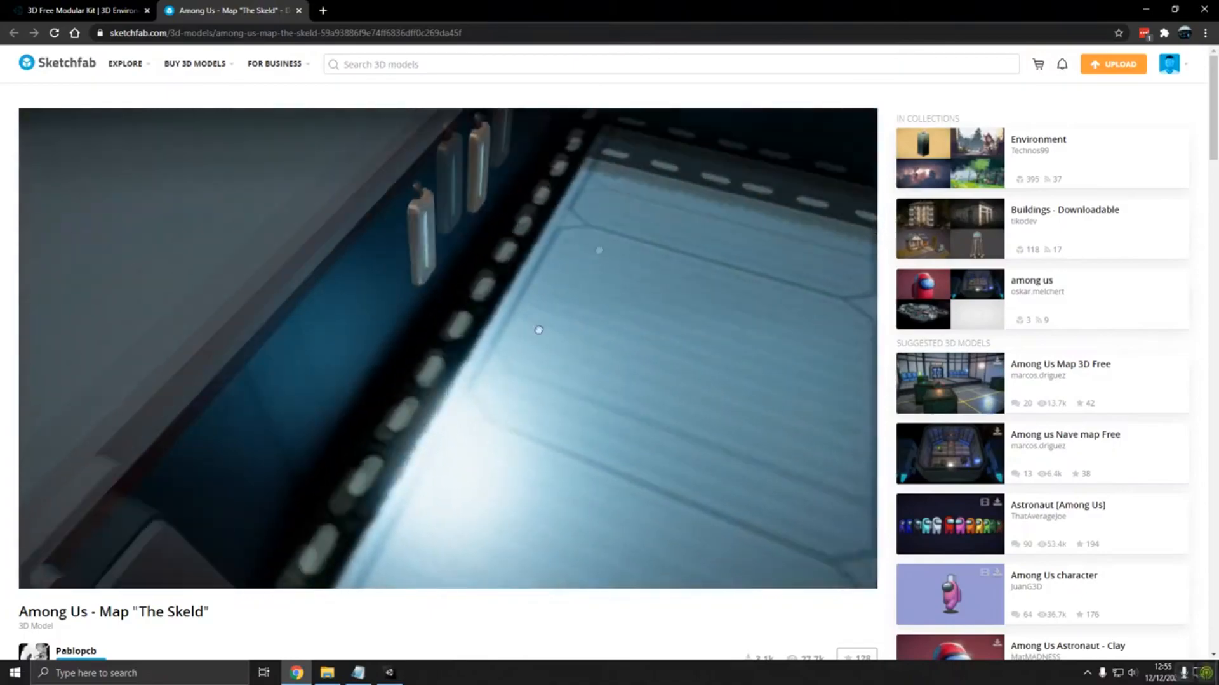
double_click(536, 324)
- Check the author, download and description details on The Skeld map's model page
scroll(163, 625, down, 3)
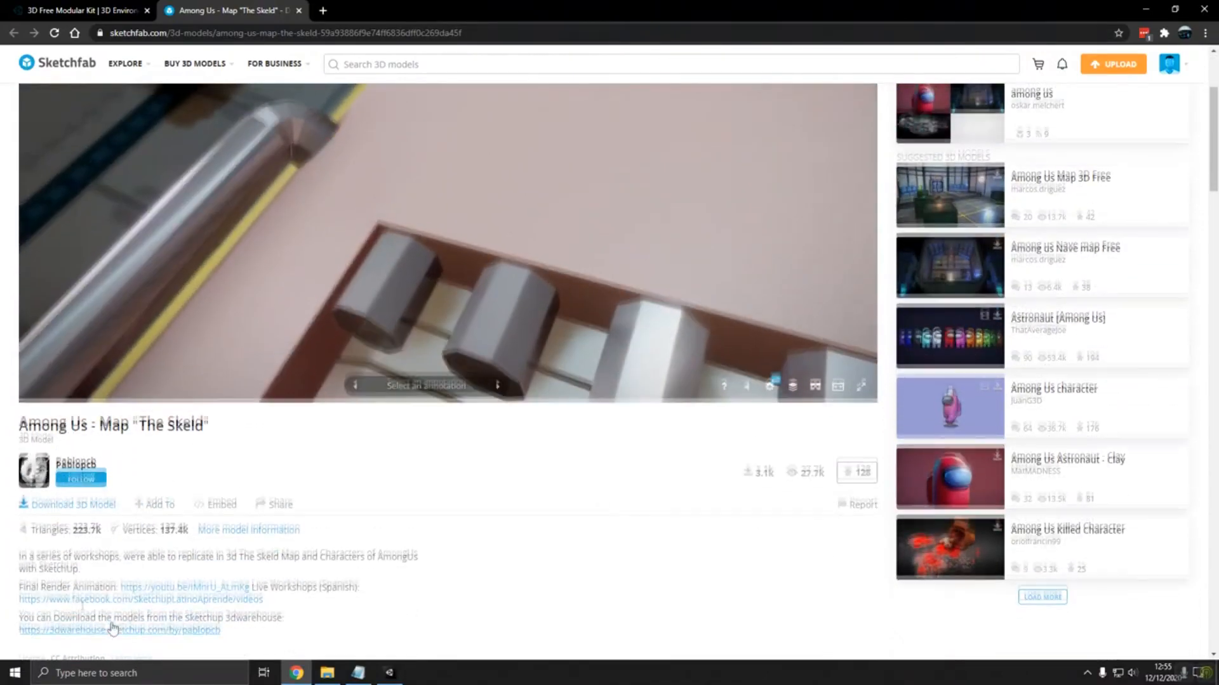
drag(105, 462, 58, 473)
scroll(330, 493, up, 3)
- Inspect The Skeld map around the yellow railings and the long corridor beside the electrical room
drag(525, 357, 393, 418)
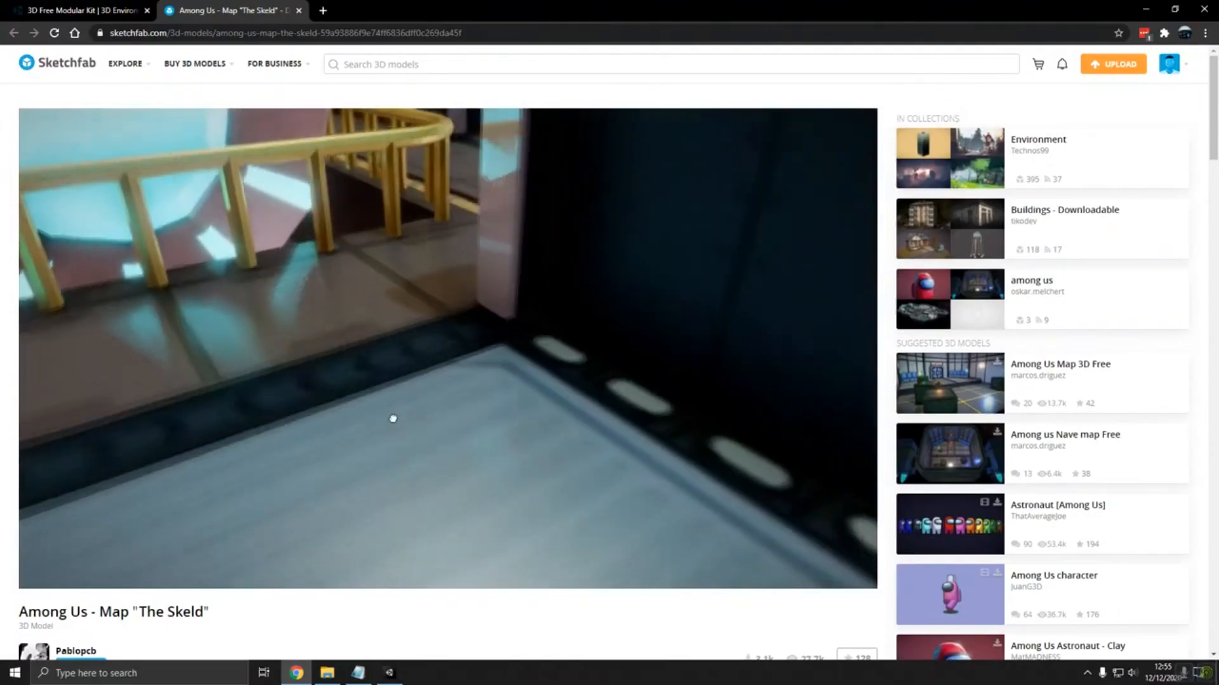
scroll(393, 419, down, 10)
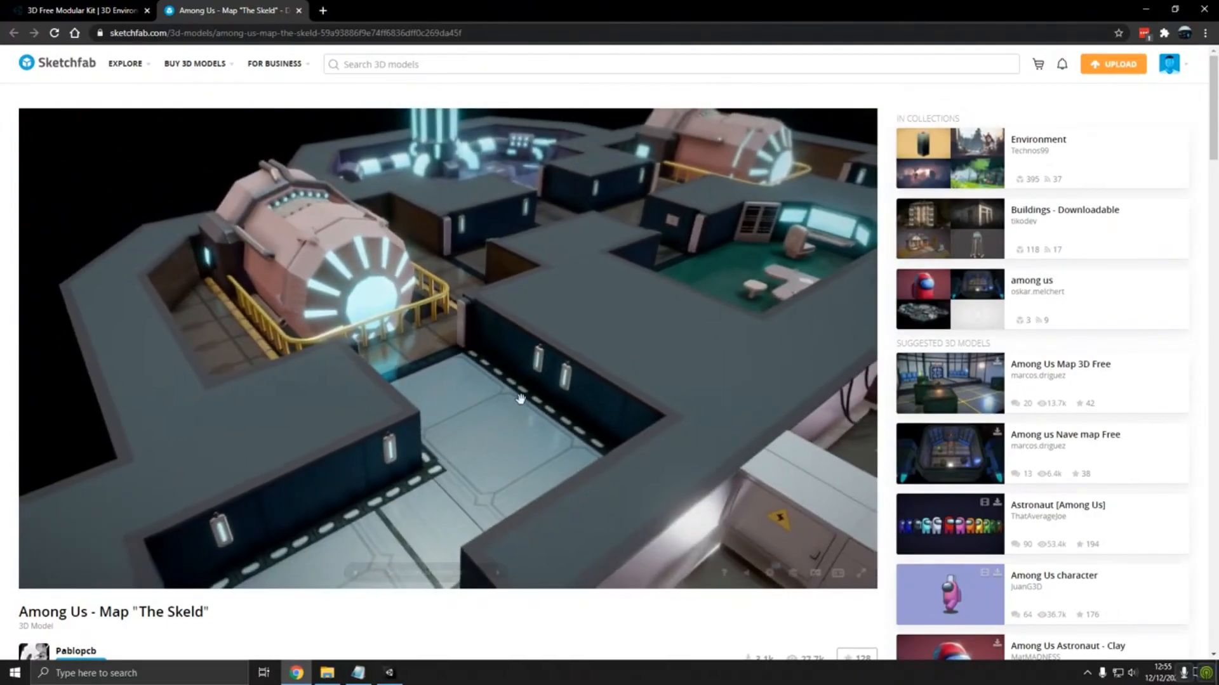
right_drag(523, 400, 446, 340)
double_click(446, 340)
scroll(525, 308, down, 10)
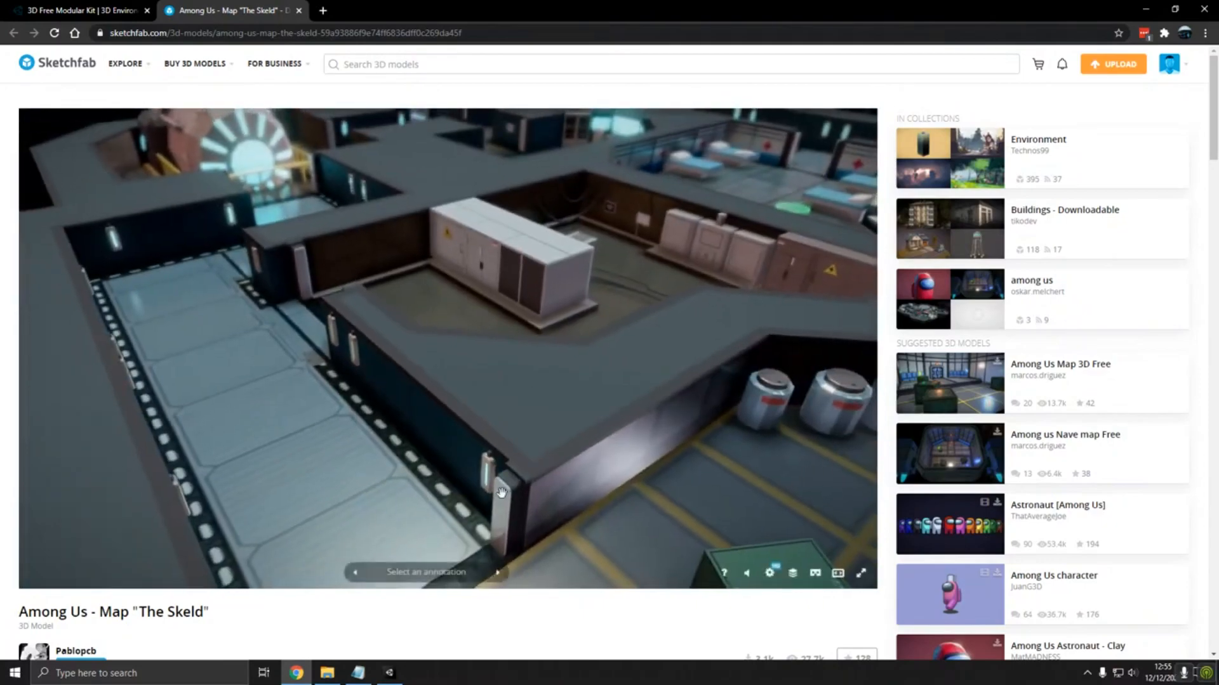
scroll(501, 493, up, 5)
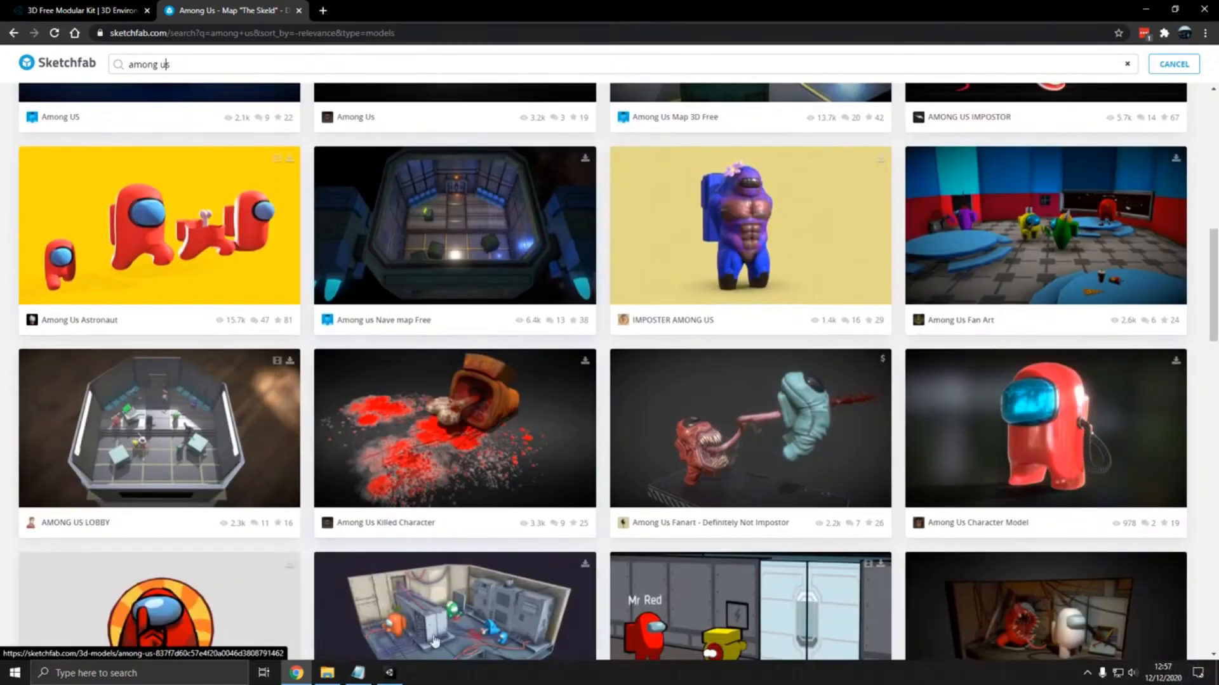
- Switch to the Unity editor and narrow the Hierarchy to widen the Scene view
click(390, 673)
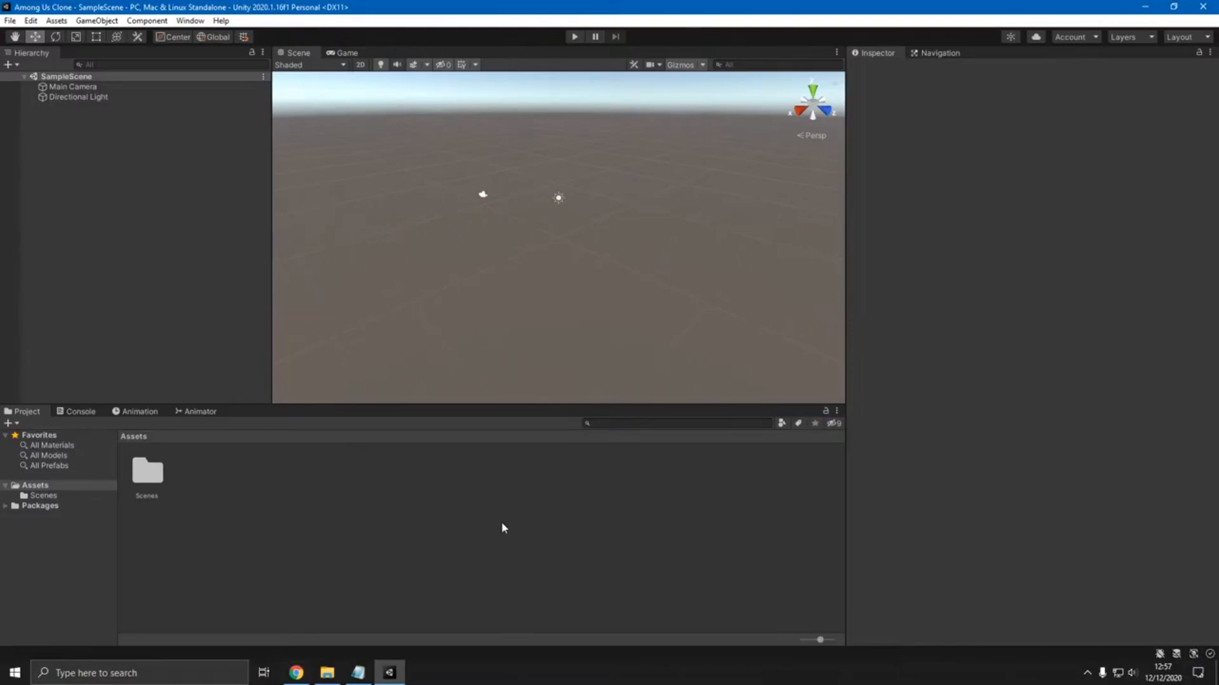
right_drag(535, 257, 507, 250)
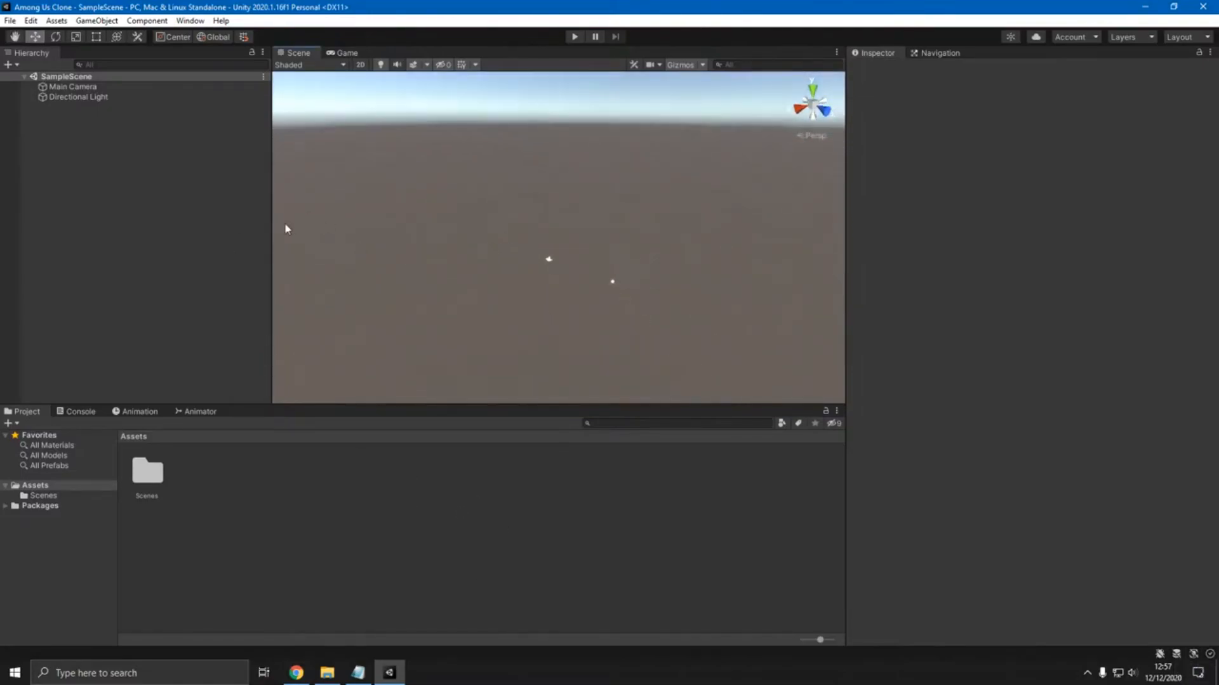
drag(272, 223, 248, 230)
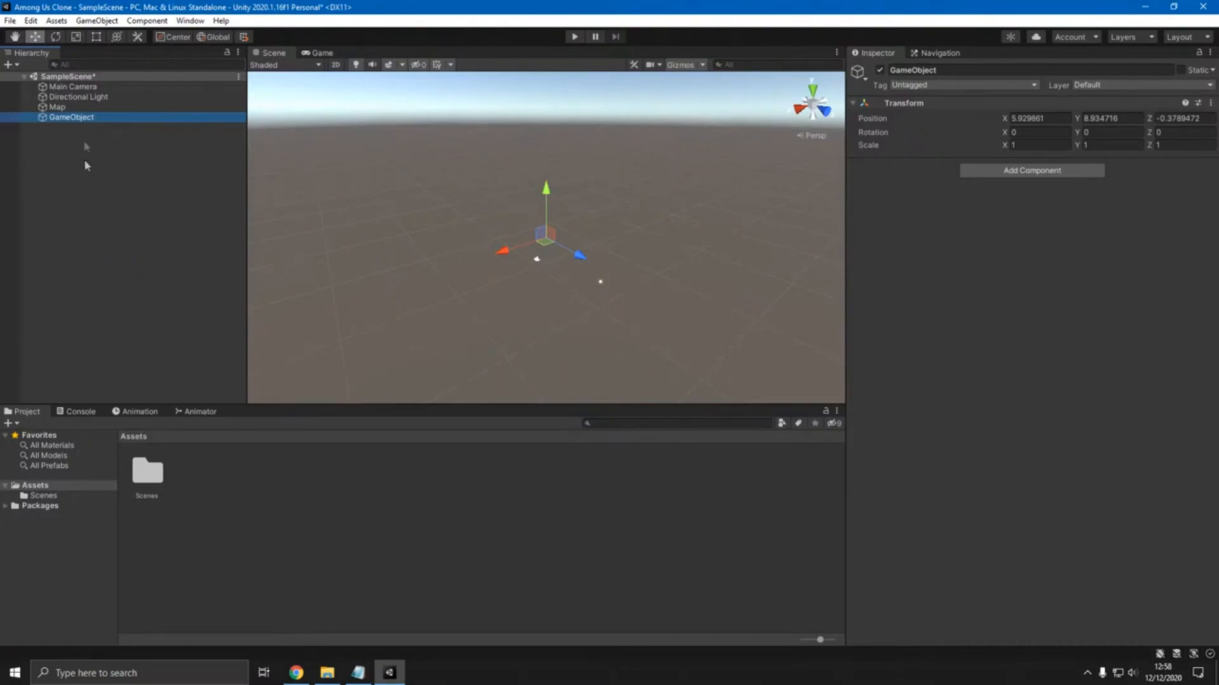
- Rename the new empty object below Map as Players
right_click(72, 119)
click(113, 191)
key(Return)
- Create another empty object in the scene and name it Game
right_click(113, 188)
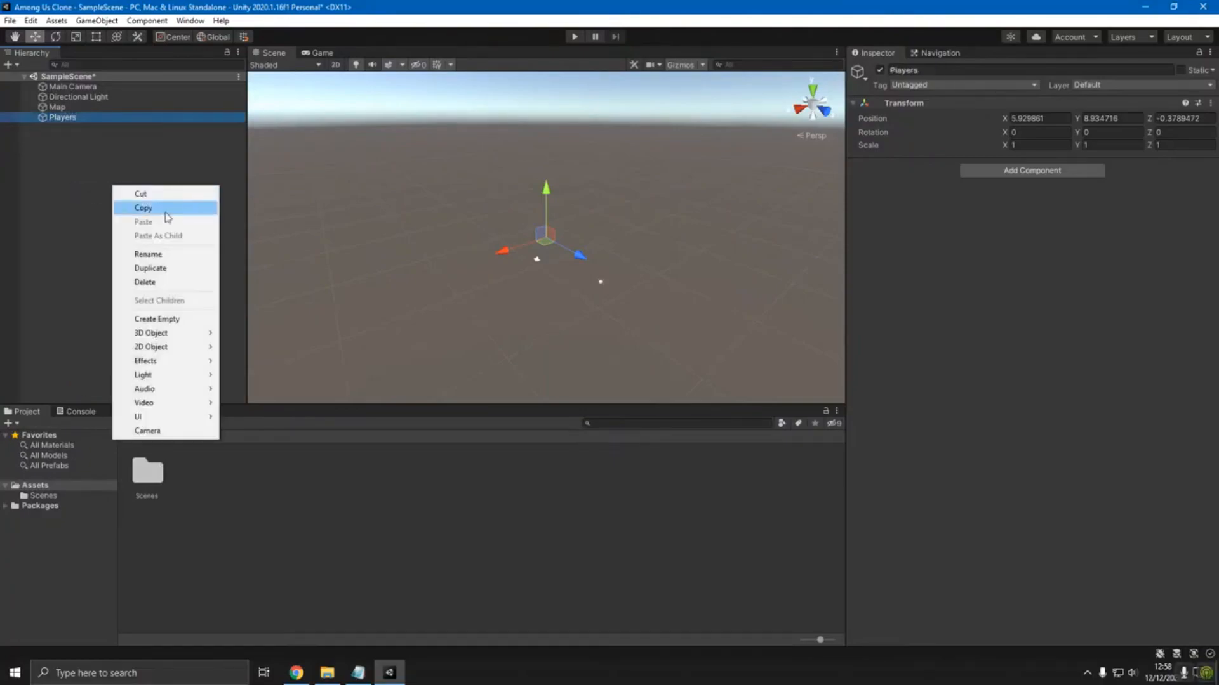
click(167, 317)
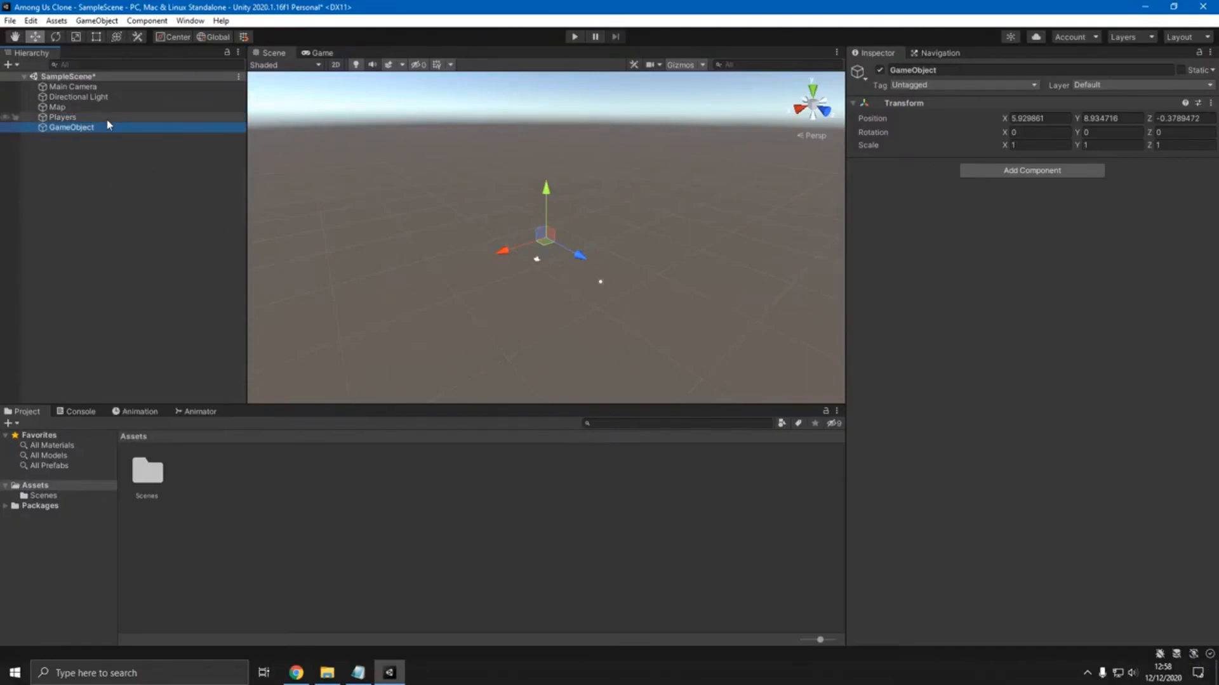
right_click(89, 125)
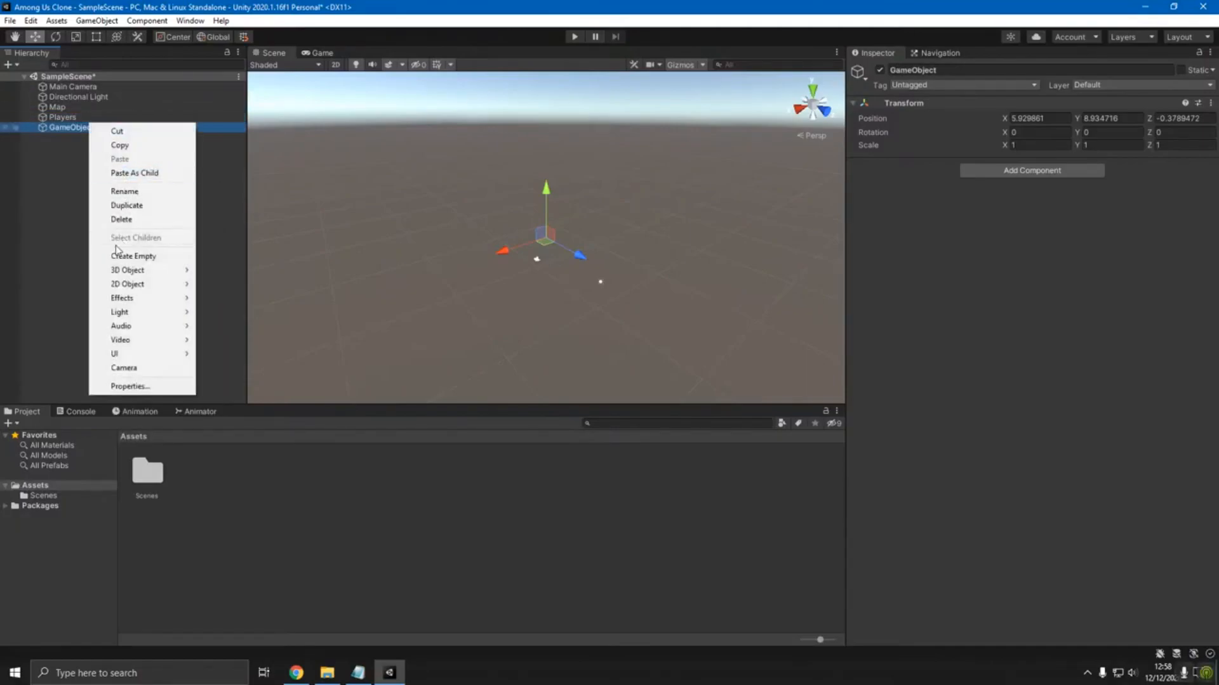
click(123, 191)
text(Game)
key(Return)
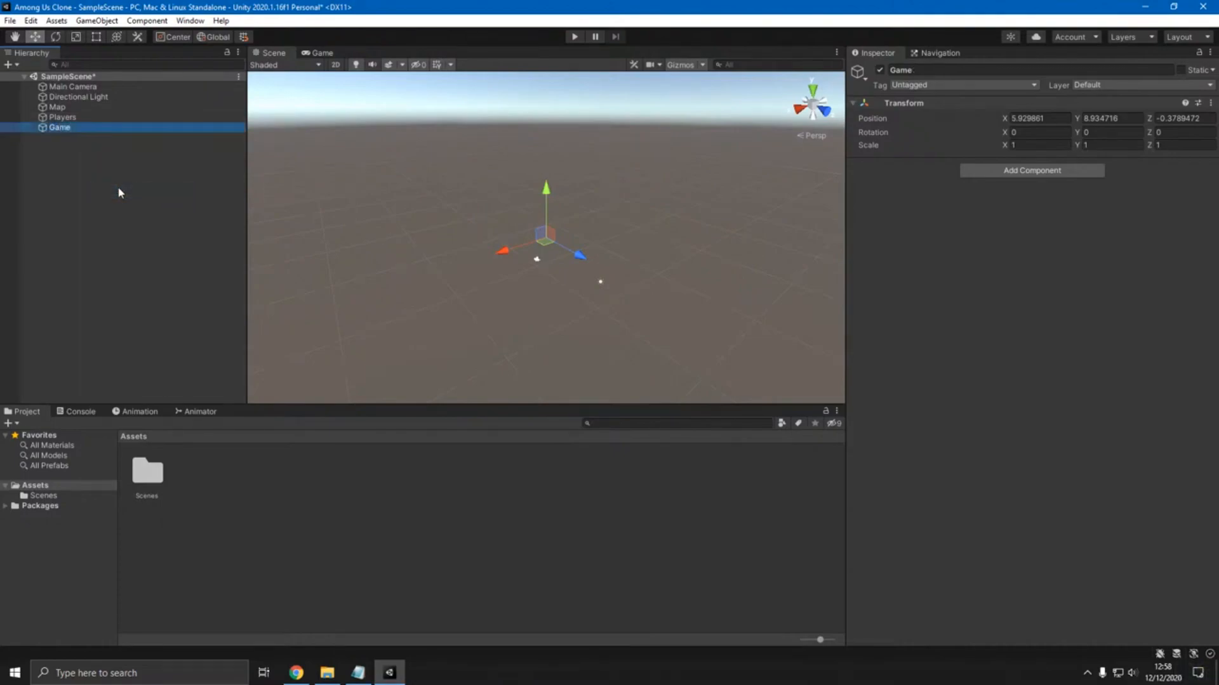
- Add an empty object named Global at the root of the scene and clear the selection
click(78, 159)
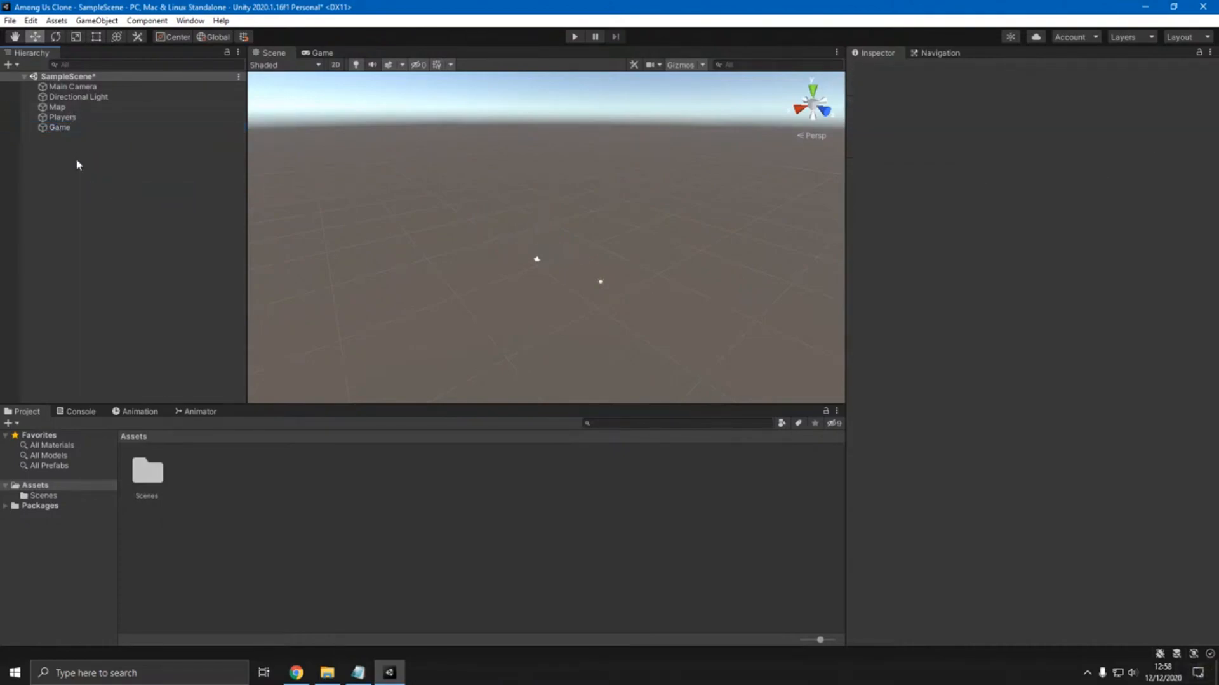
right_click(78, 165)
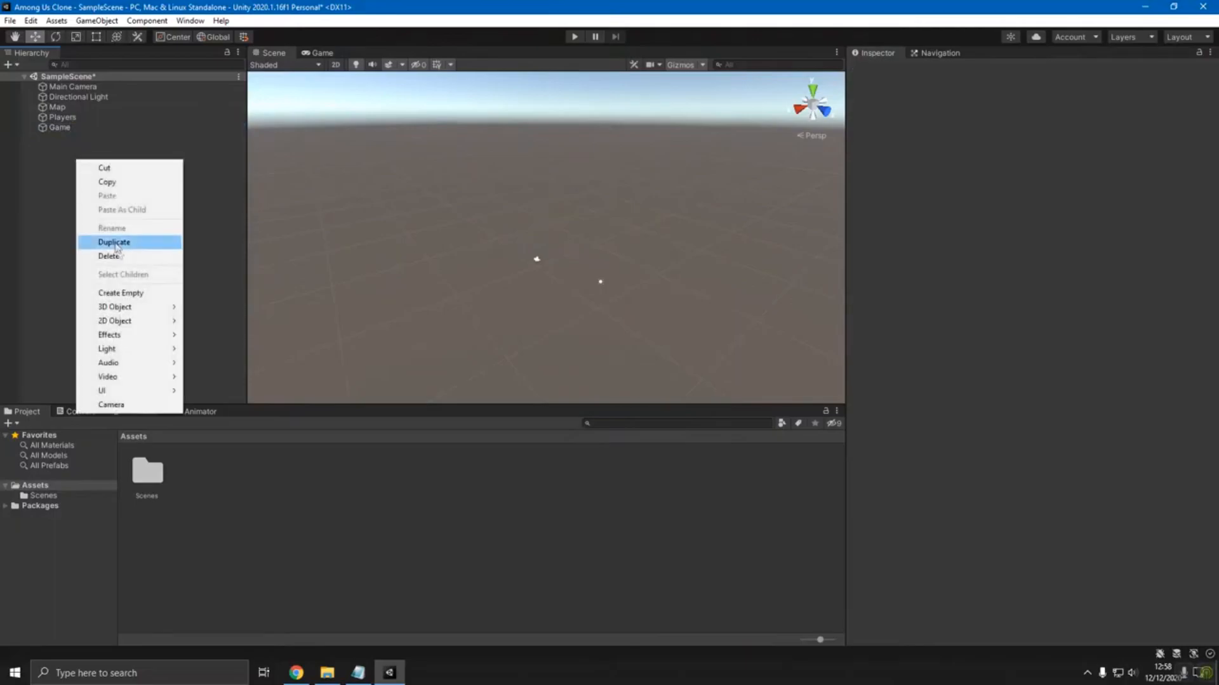
click(102, 292)
right_click(103, 139)
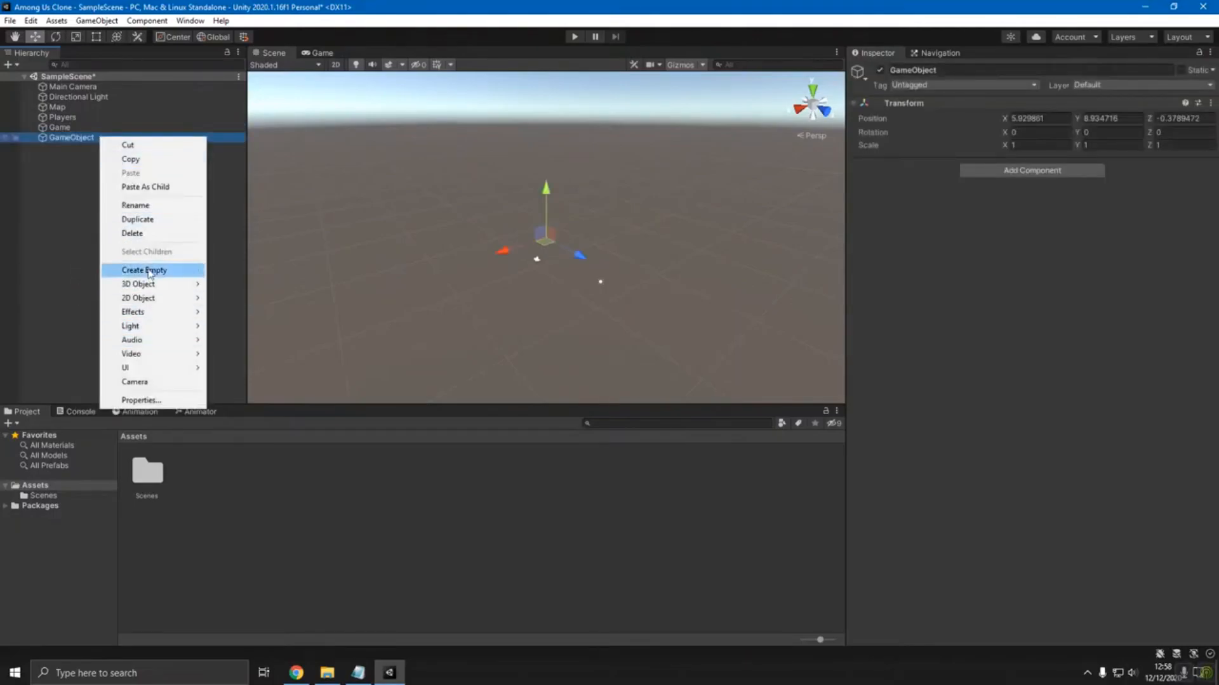
click(135, 205)
text(Global)
key(Return)
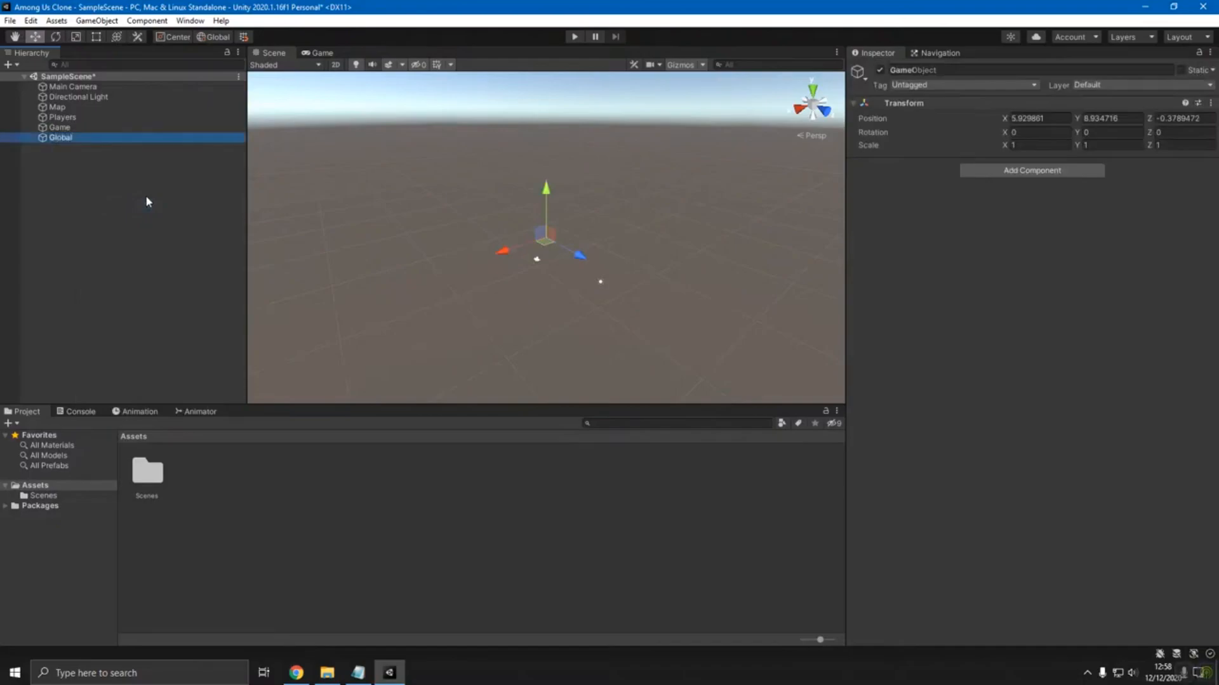
click(230, 229)
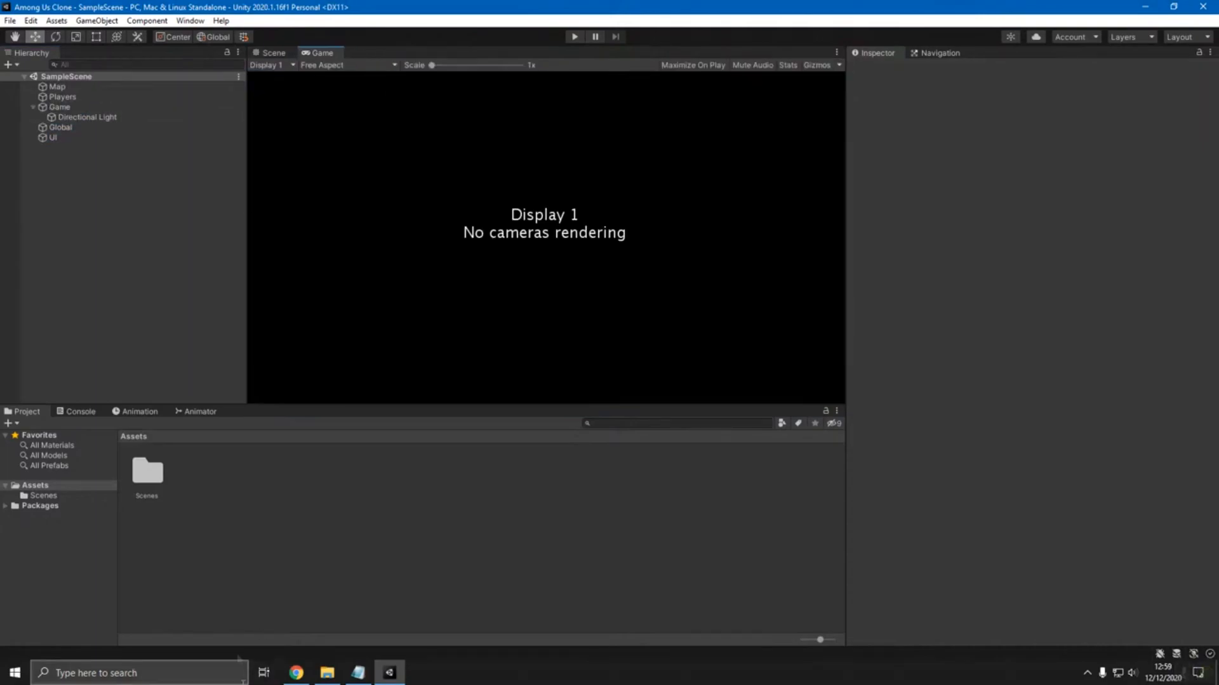
- Switch from the Game view back to the Scene view
click(56, 20)
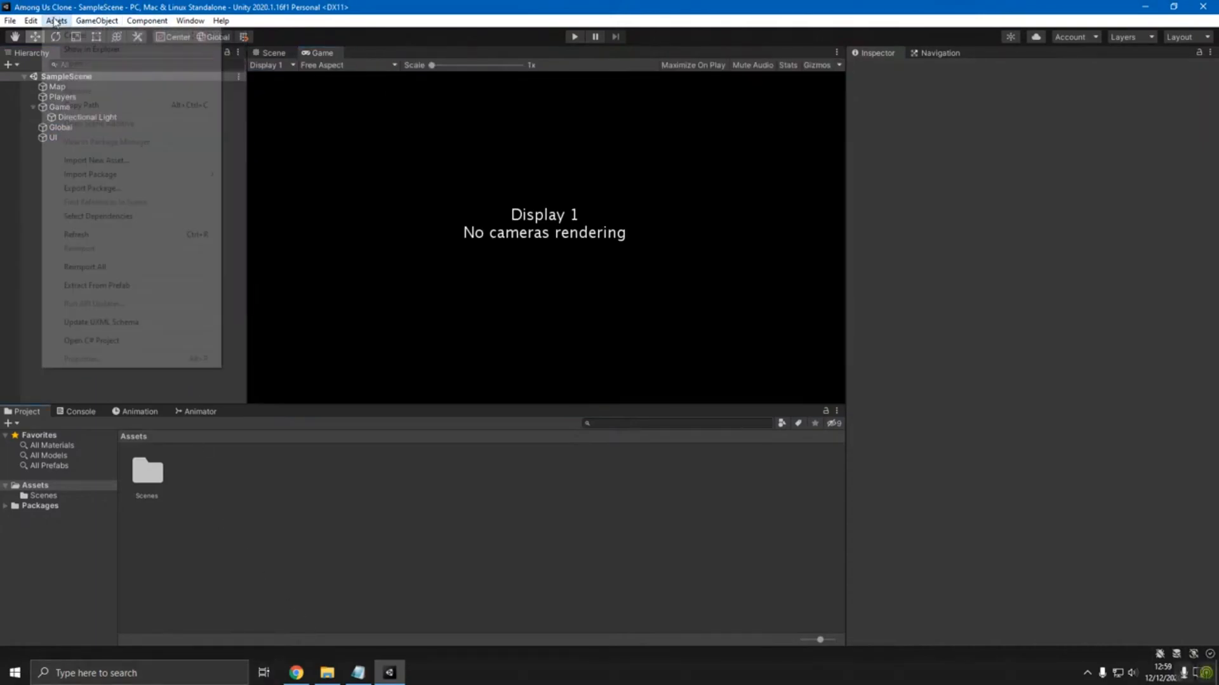
click(274, 53)
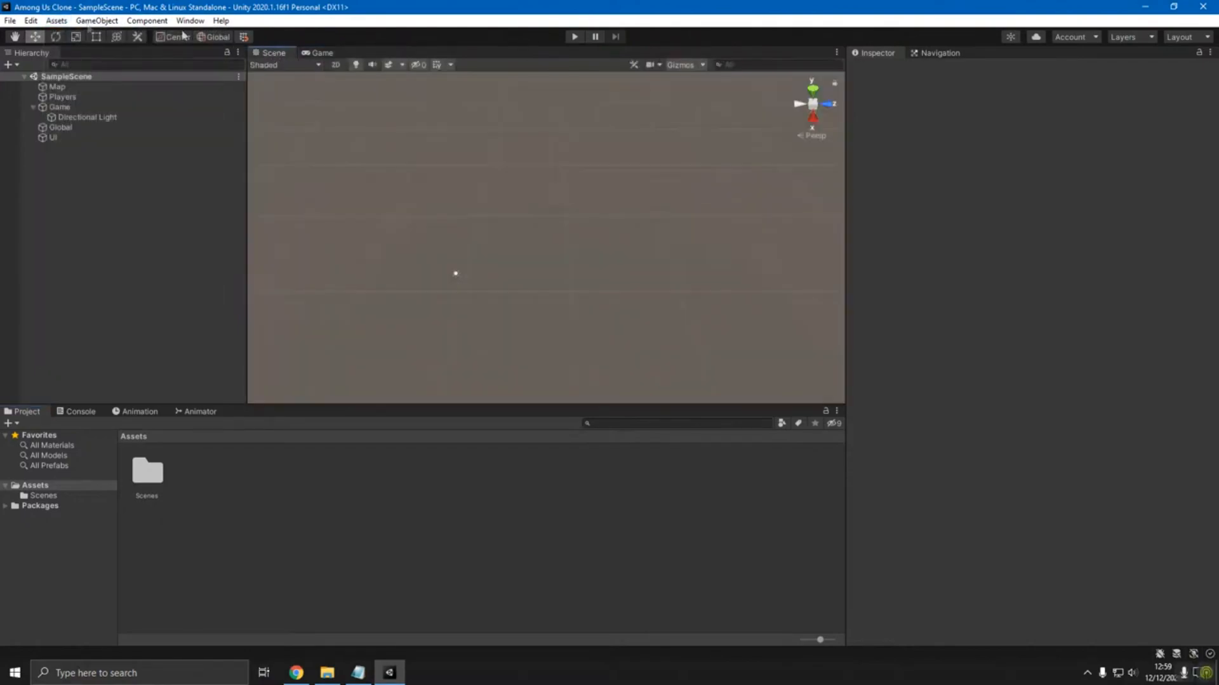
click(97, 20)
mouse_move(70, 22)
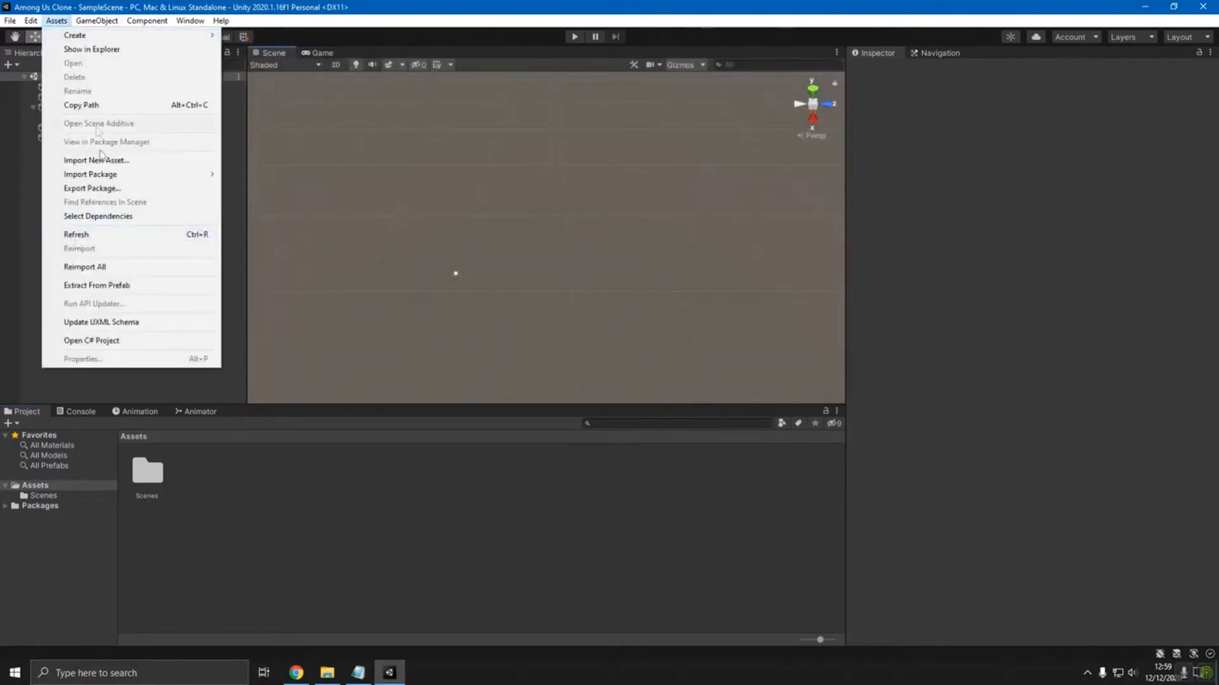
mouse_move(116, 21)
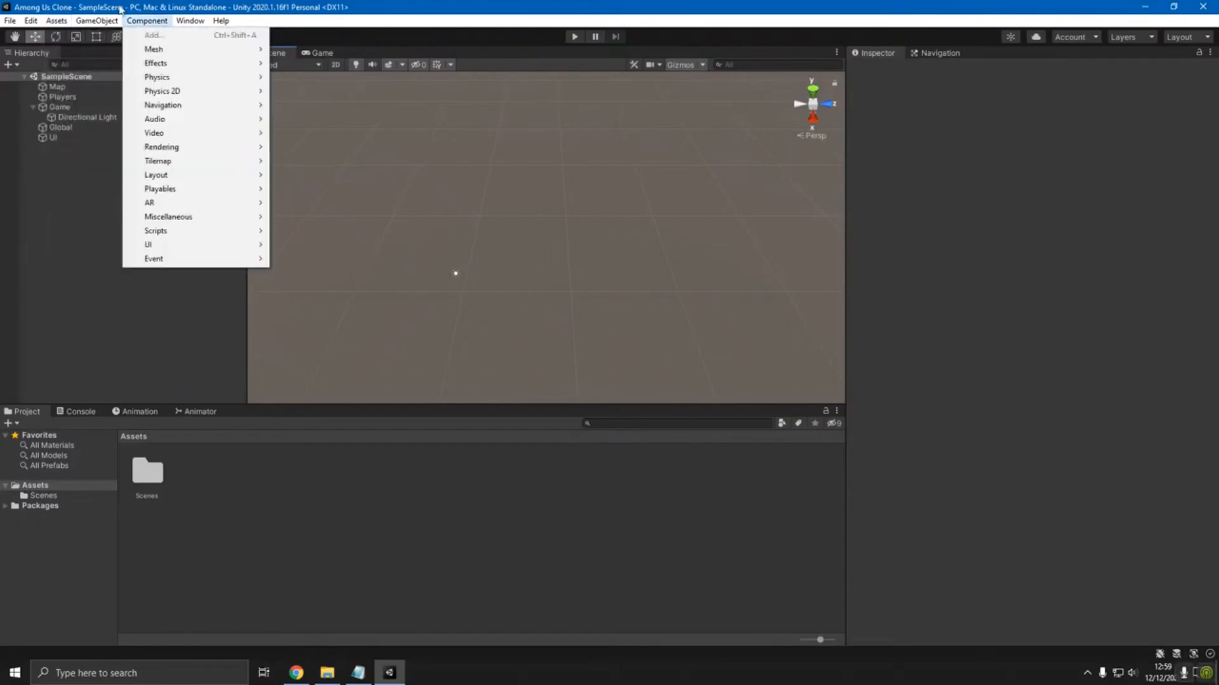
- Switch to Chrome and view the 3D Free Modular Kit asset page
click(296, 673)
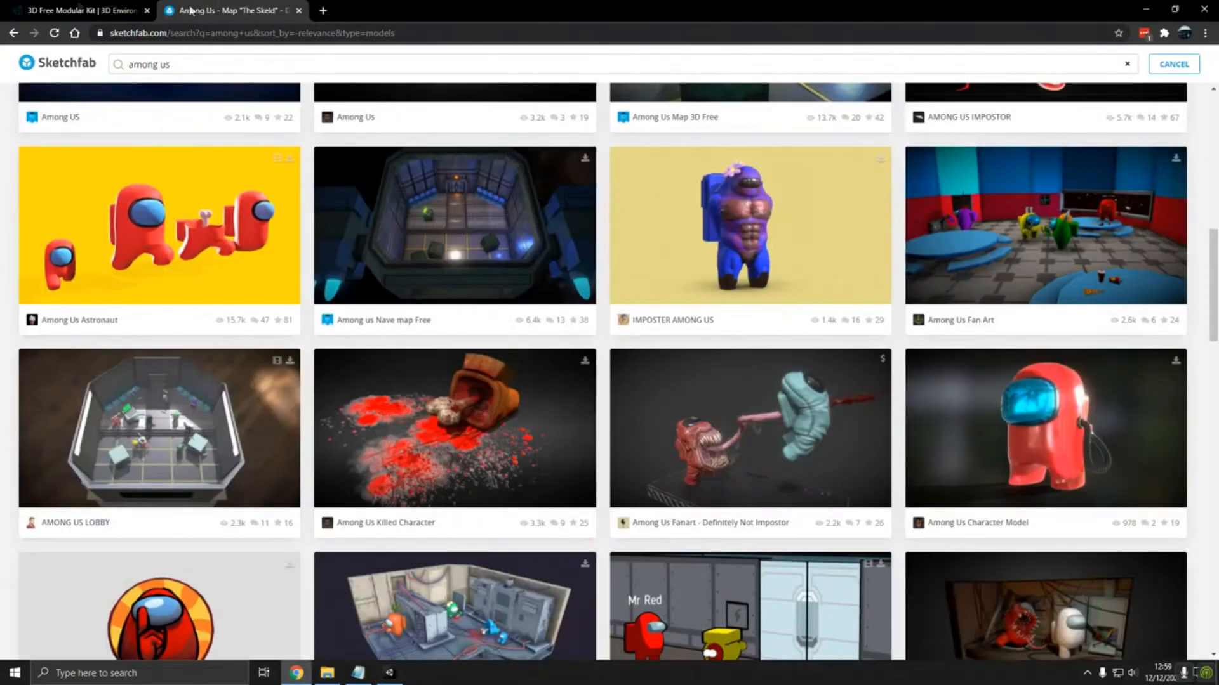
click(79, 10)
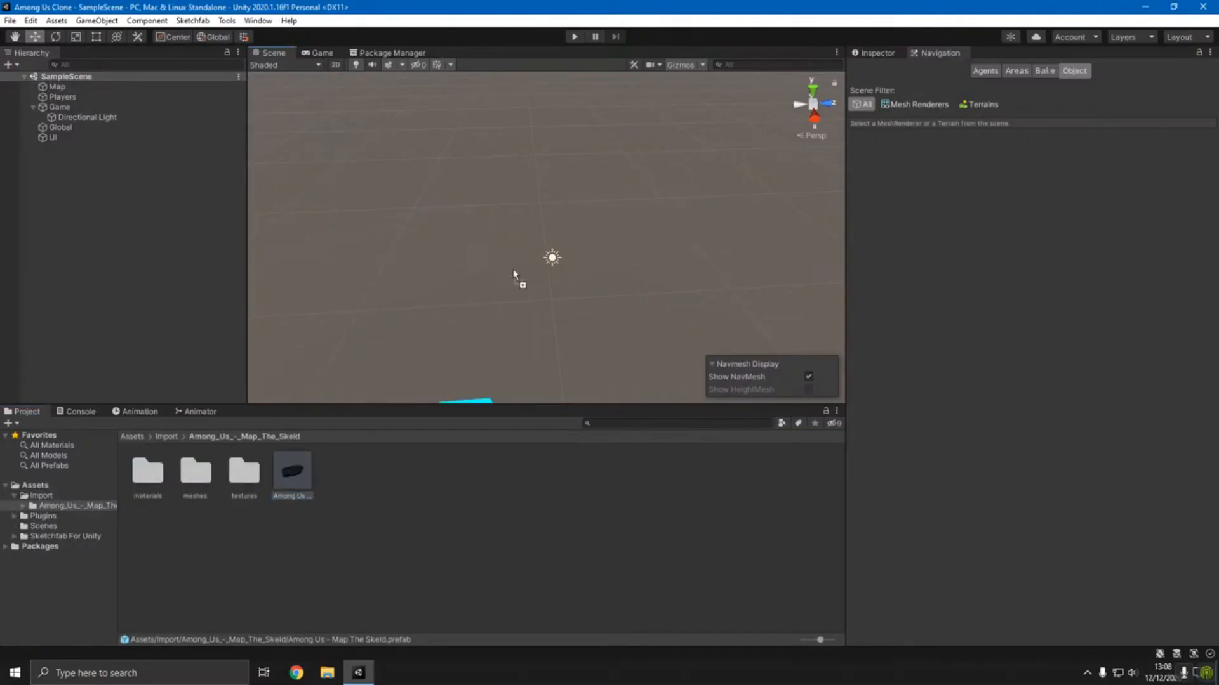
- Bring up the Inspector and look over the imported Skeld map in the Scene view
drag(517, 277, 494, 219)
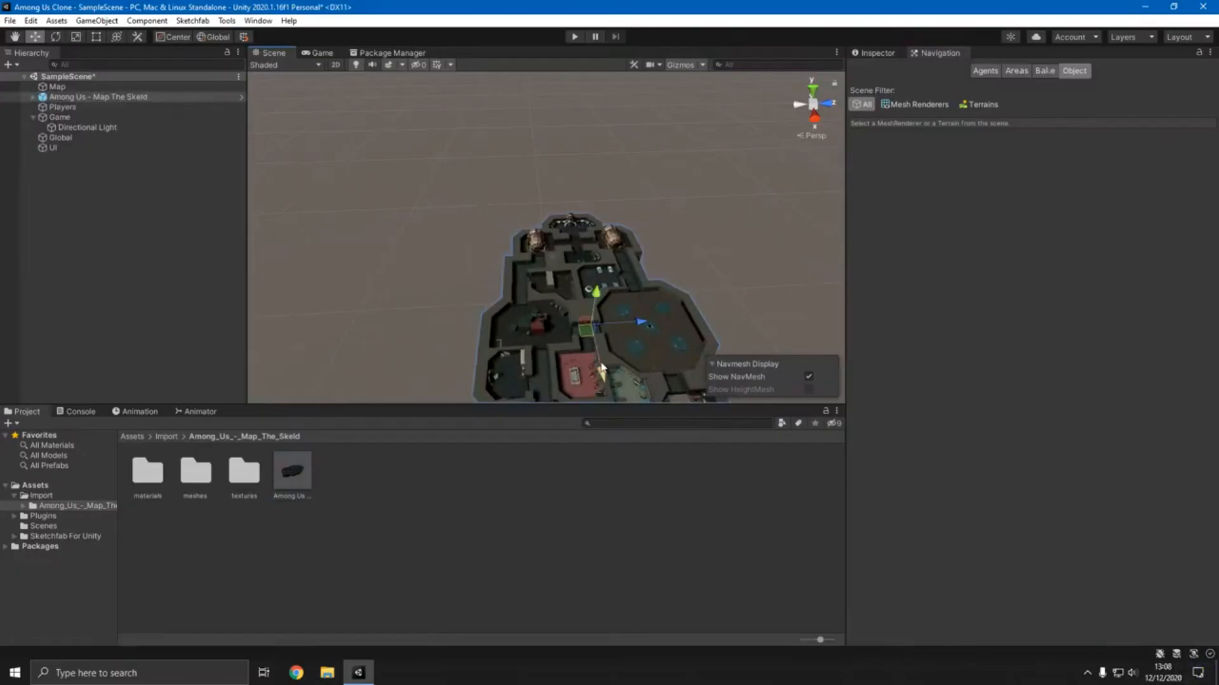
click(874, 55)
right_drag(661, 232, 381, 133)
key(w)
key(s)
key(w)
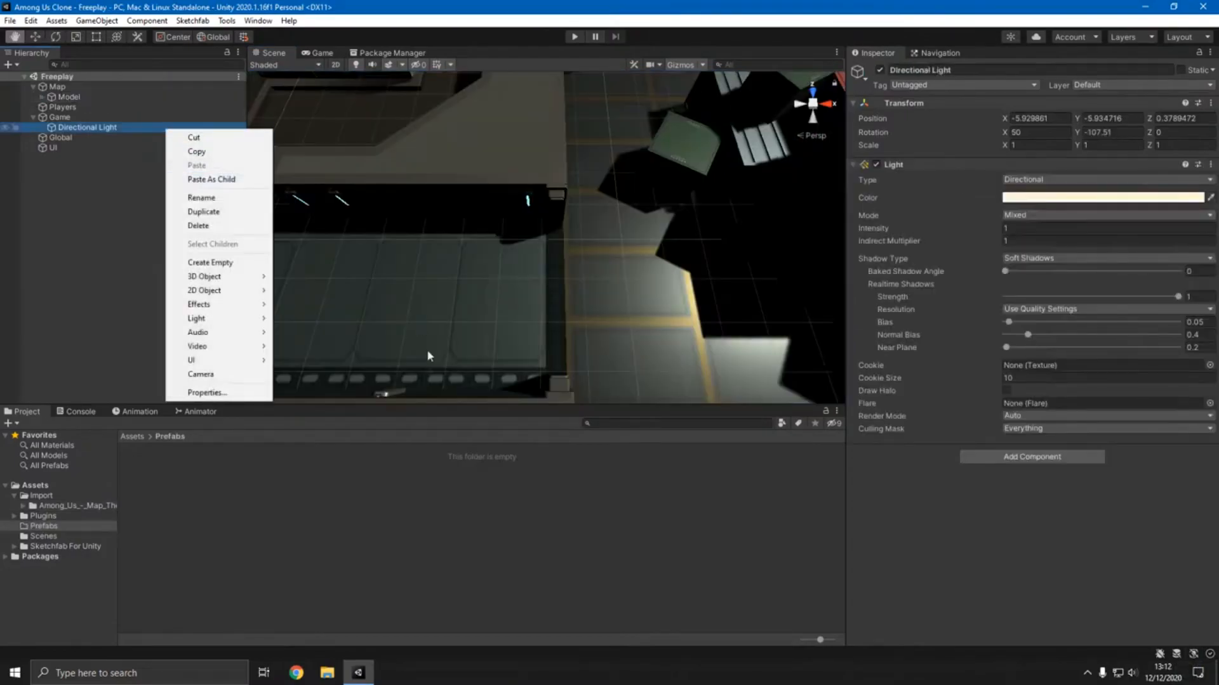
- Select the Model object under Map, check its children and examine the ship's corridors and rooms
click(426, 356)
right_drag(402, 354, 408, 263)
key(d)
key(a)
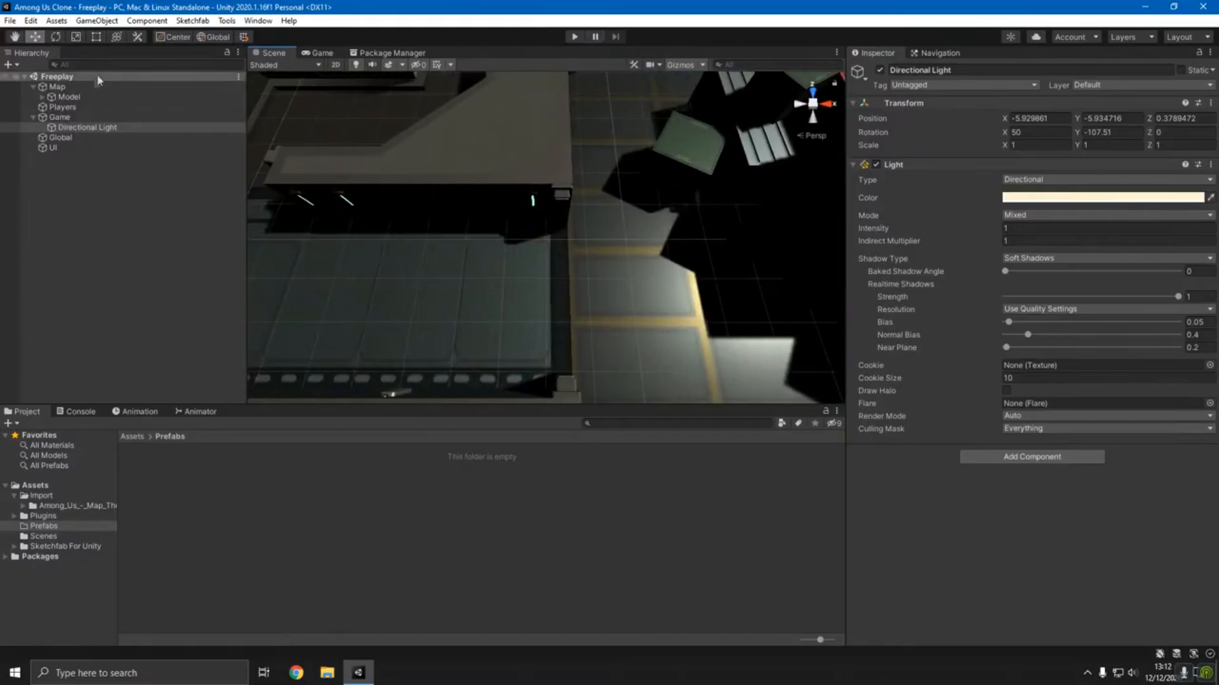
click(68, 96)
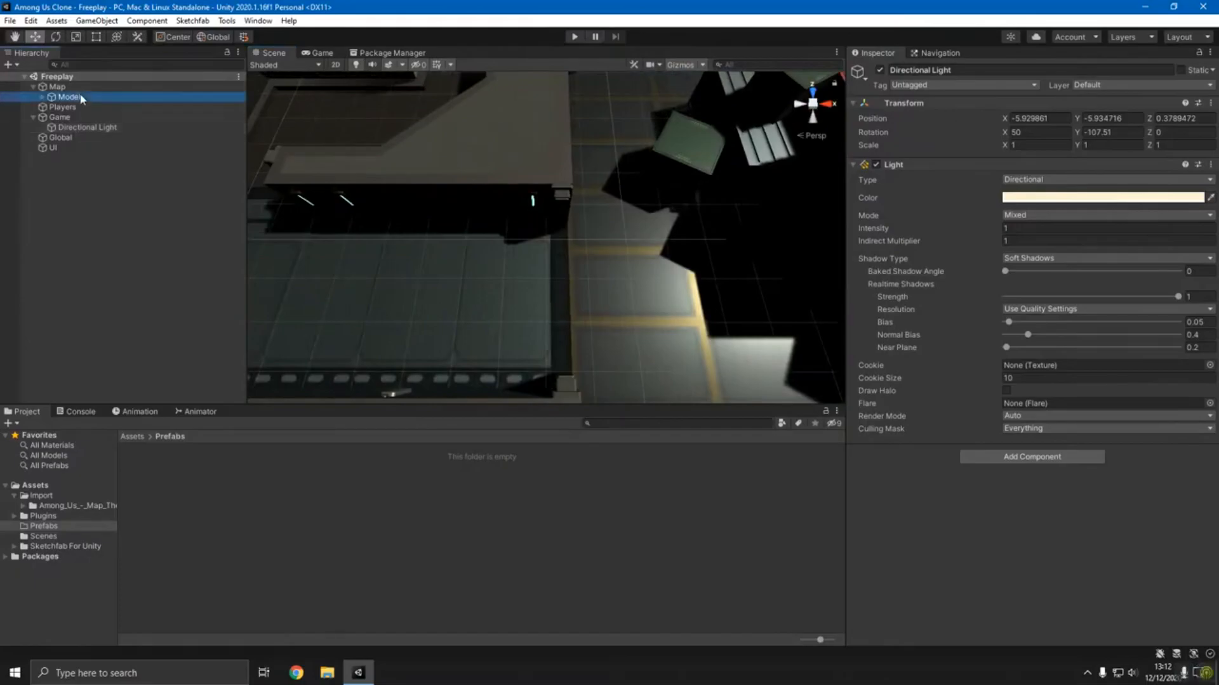
click(42, 97)
click(41, 97)
right_drag(455, 200, 415, 278)
key(w)
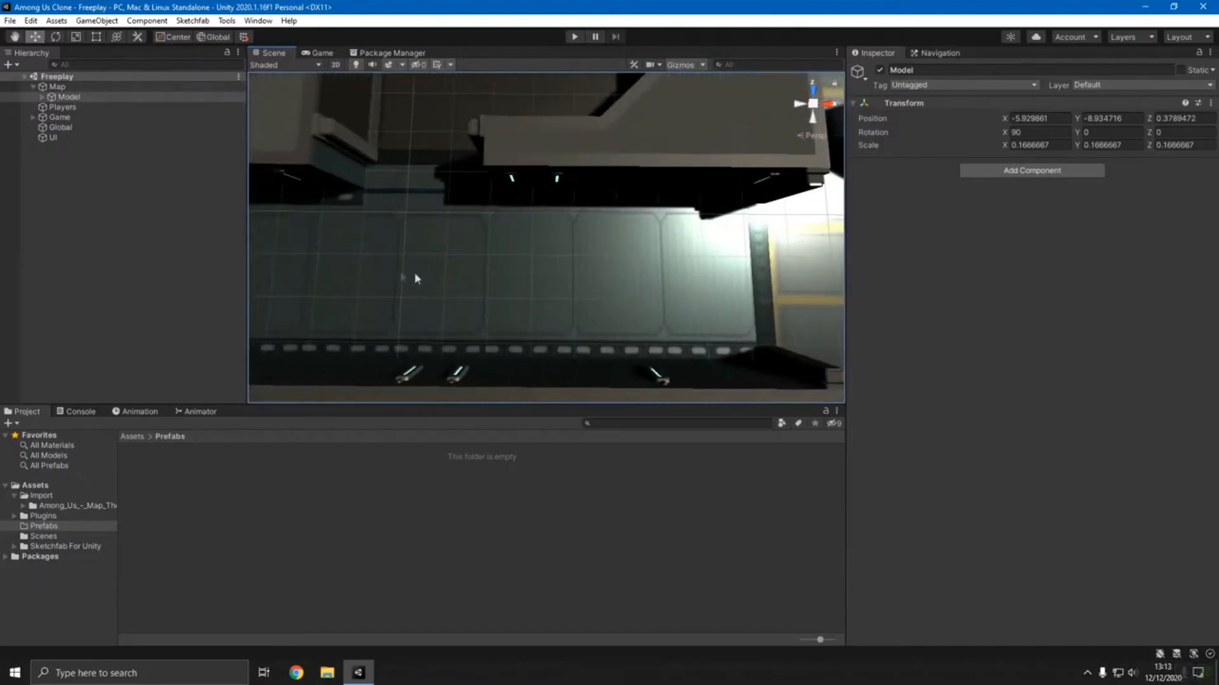
right_drag(704, 301, 641, 108)
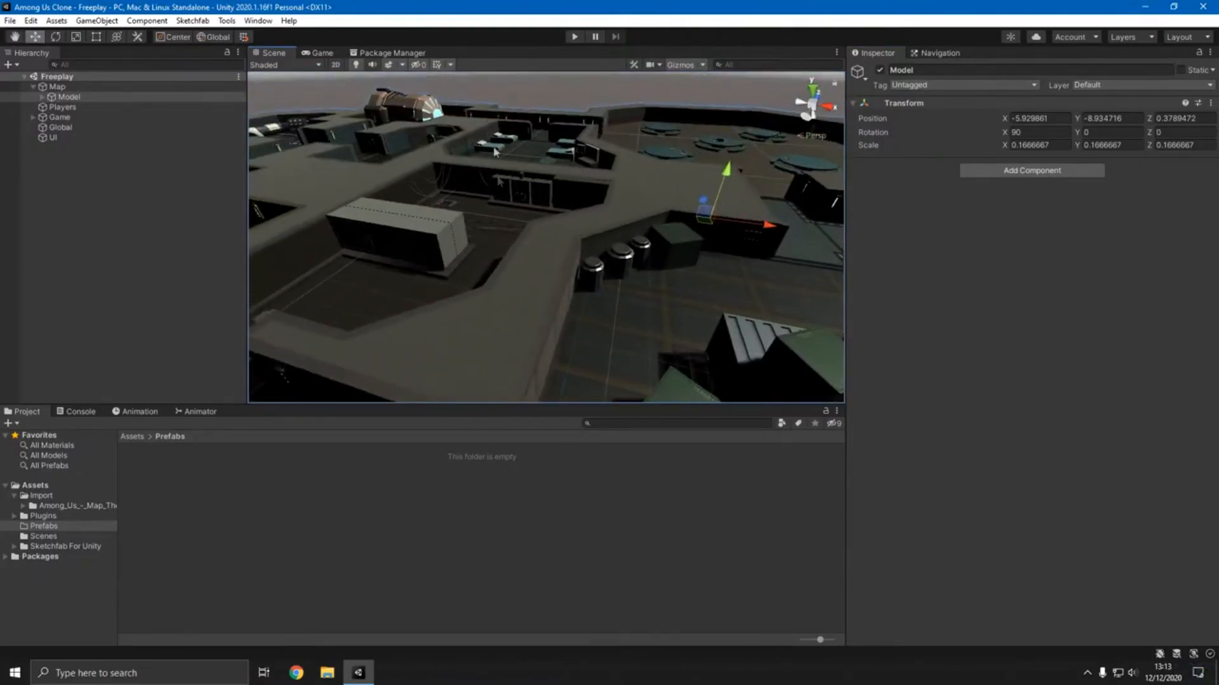
right_drag(617, 203, 638, 345)
right_drag(444, 260, 764, 221)
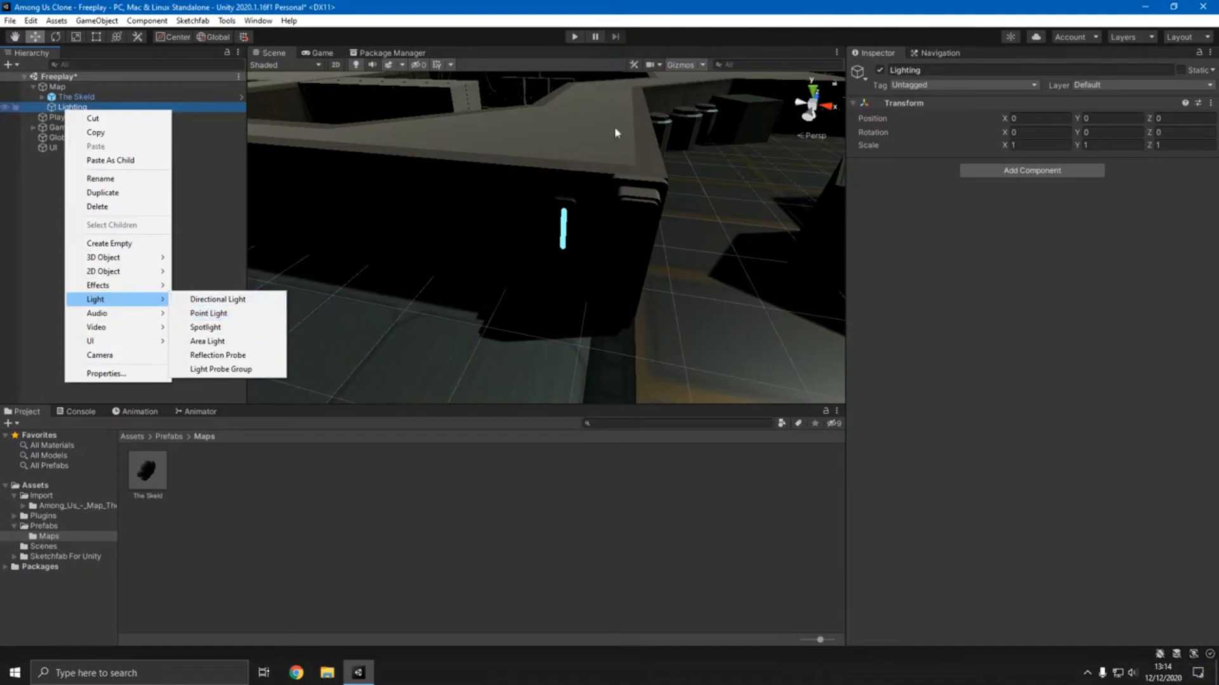
- Add a point light under Lighting and move it into the ship's corridor at about X 340.8, Z 77.8
click(210, 314)
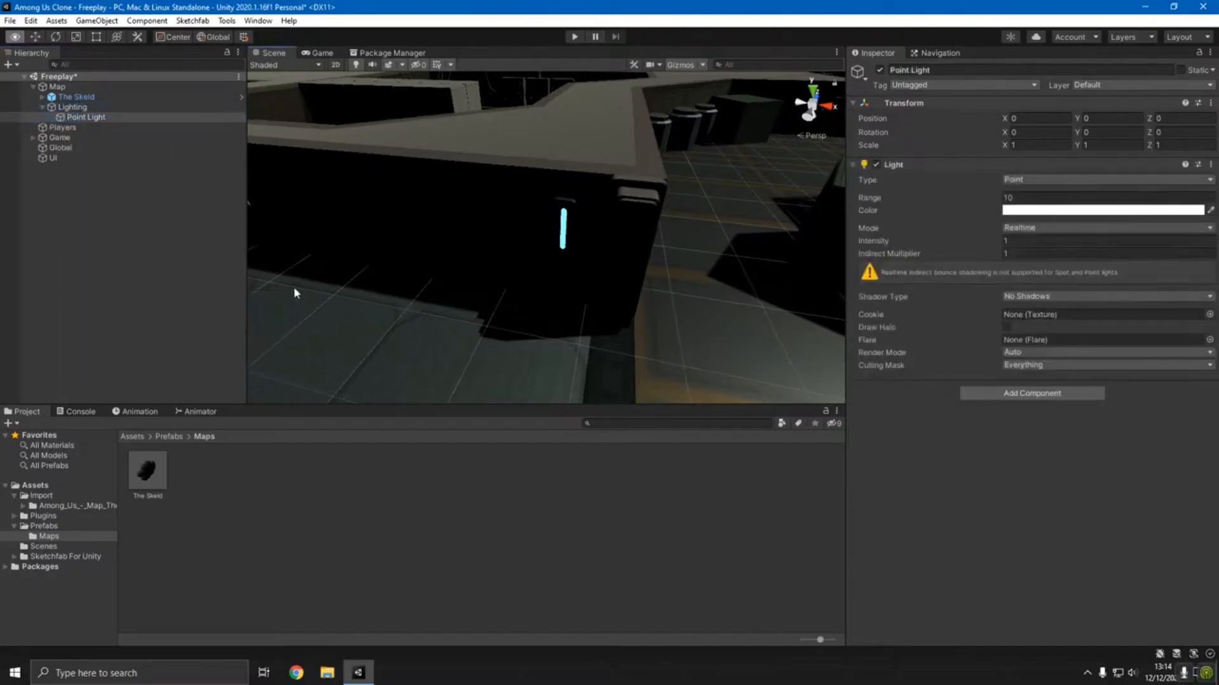
scroll(294, 287, down, 3)
scroll(465, 250, down, 3)
right_drag(465, 250, 321, 193)
right_drag(399, 195, 329, 189)
key(d)
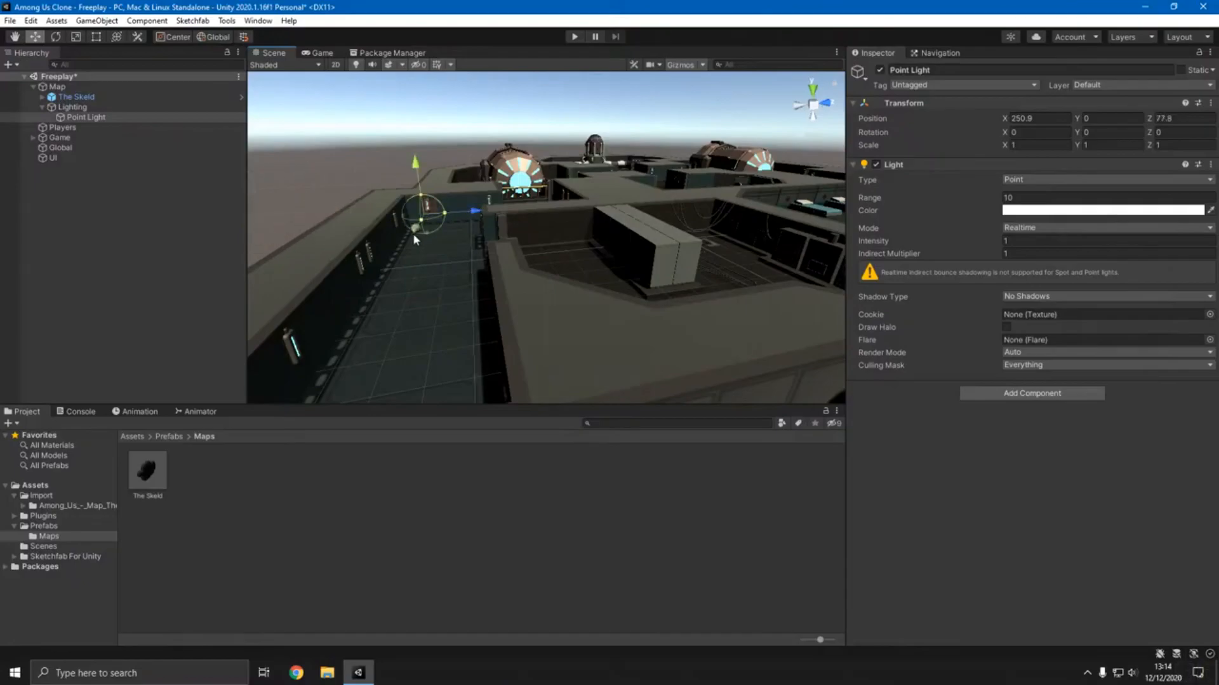
right_drag(407, 320, 381, 292)
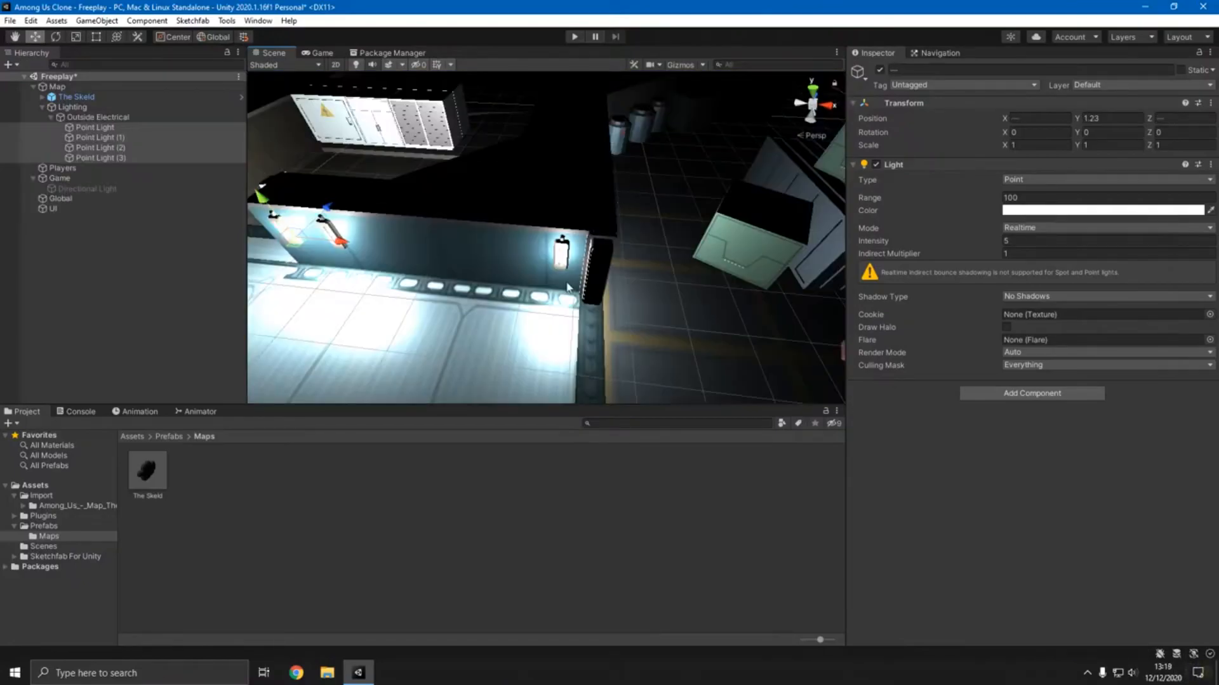
right_drag(567, 287, 571, 228)
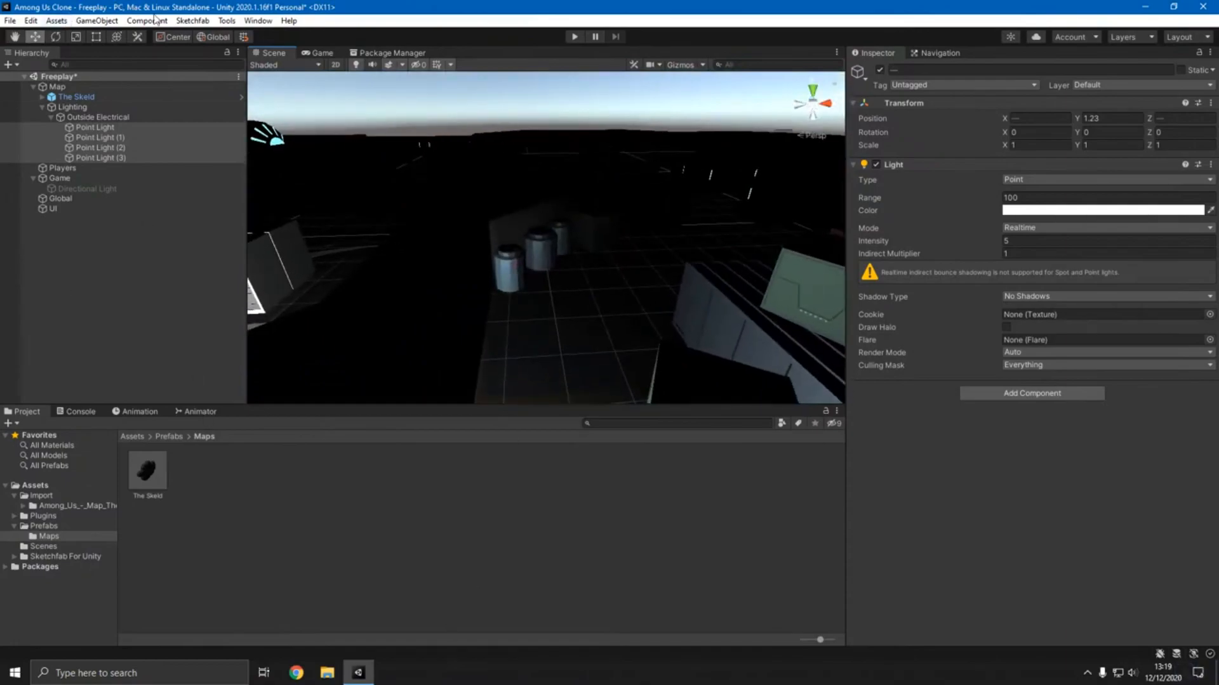
- Open the Sketchfab model browser inside Unity and search it for "among us"
click(192, 20)
click(210, 40)
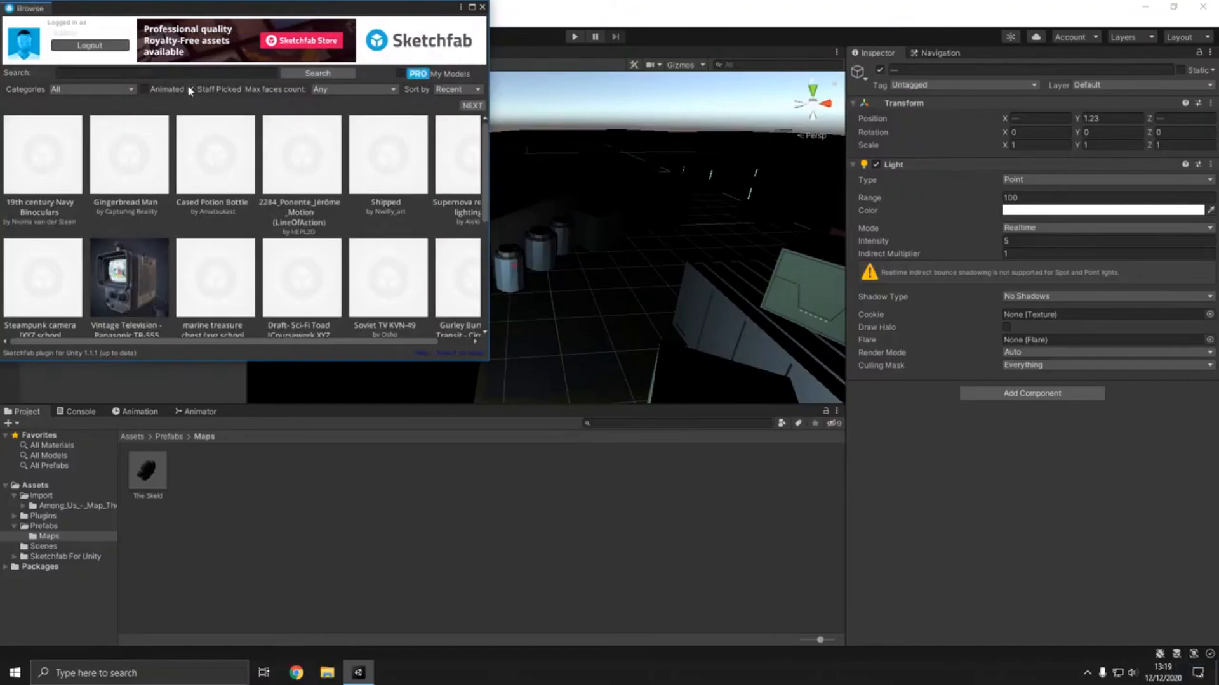
click(178, 74)
text(among)
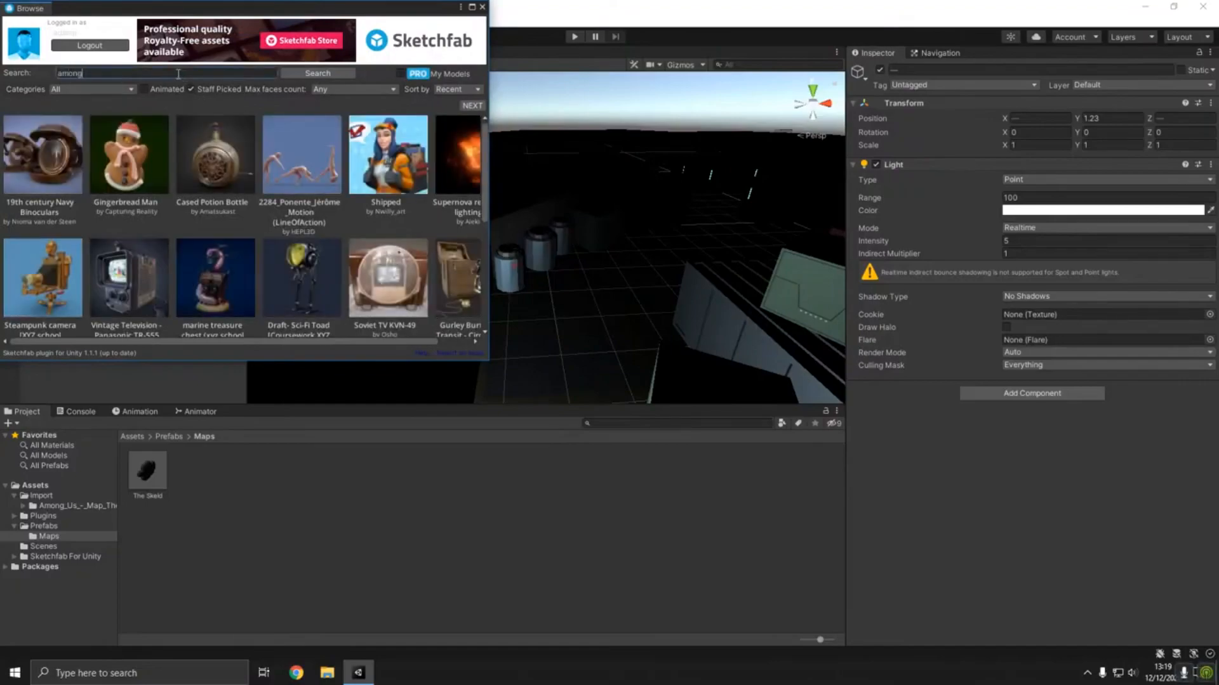
text( us)
key(Return)
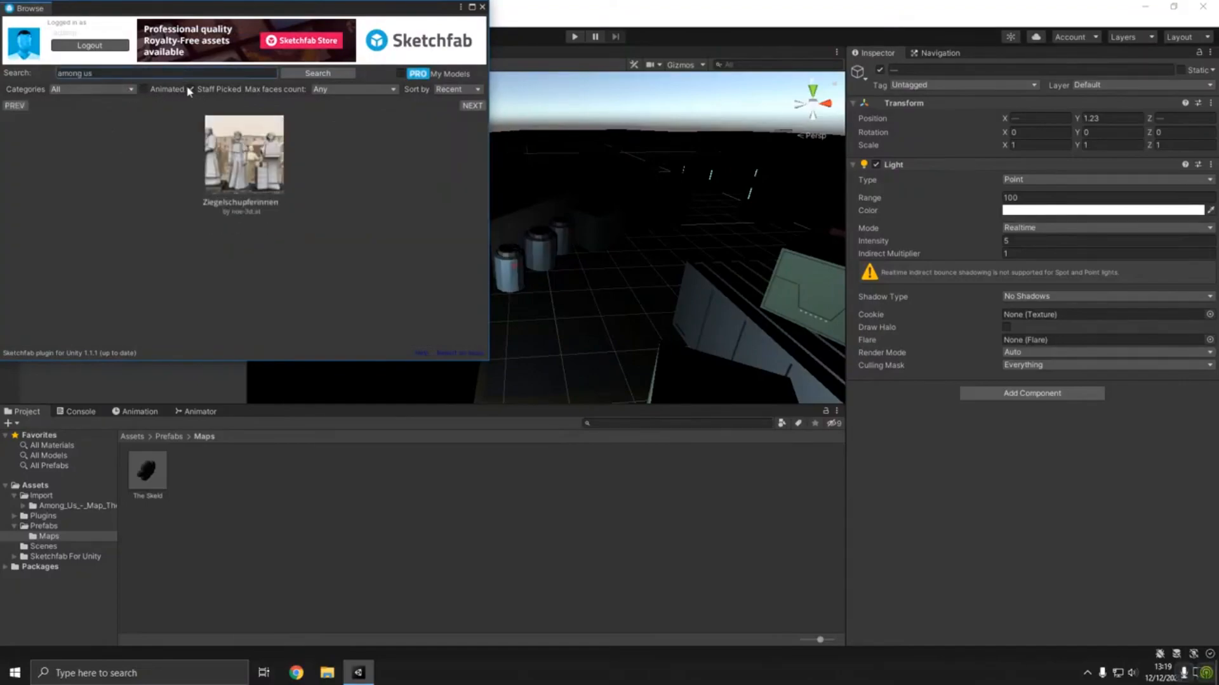
- Turn off the Staff Picked filter and browse the Among Us models through to the next results page
click(190, 90)
scroll(222, 323, down, 4)
scroll(229, 321, up, 4)
scroll(229, 318, down, 2)
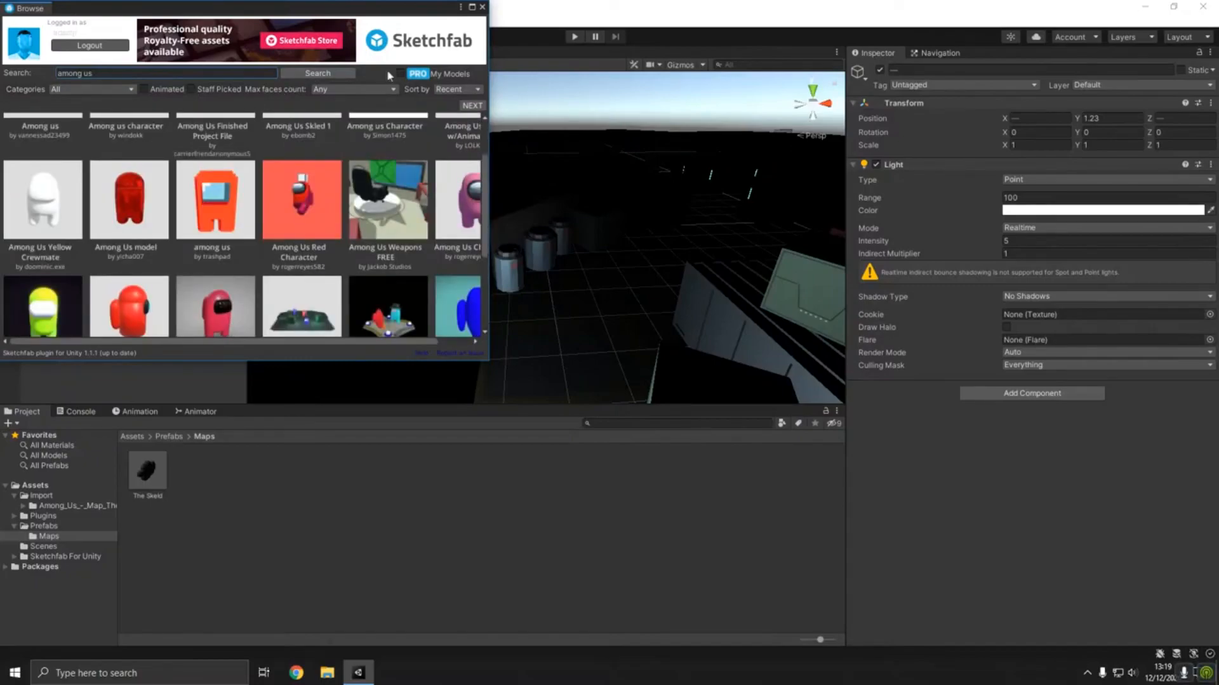
click(472, 106)
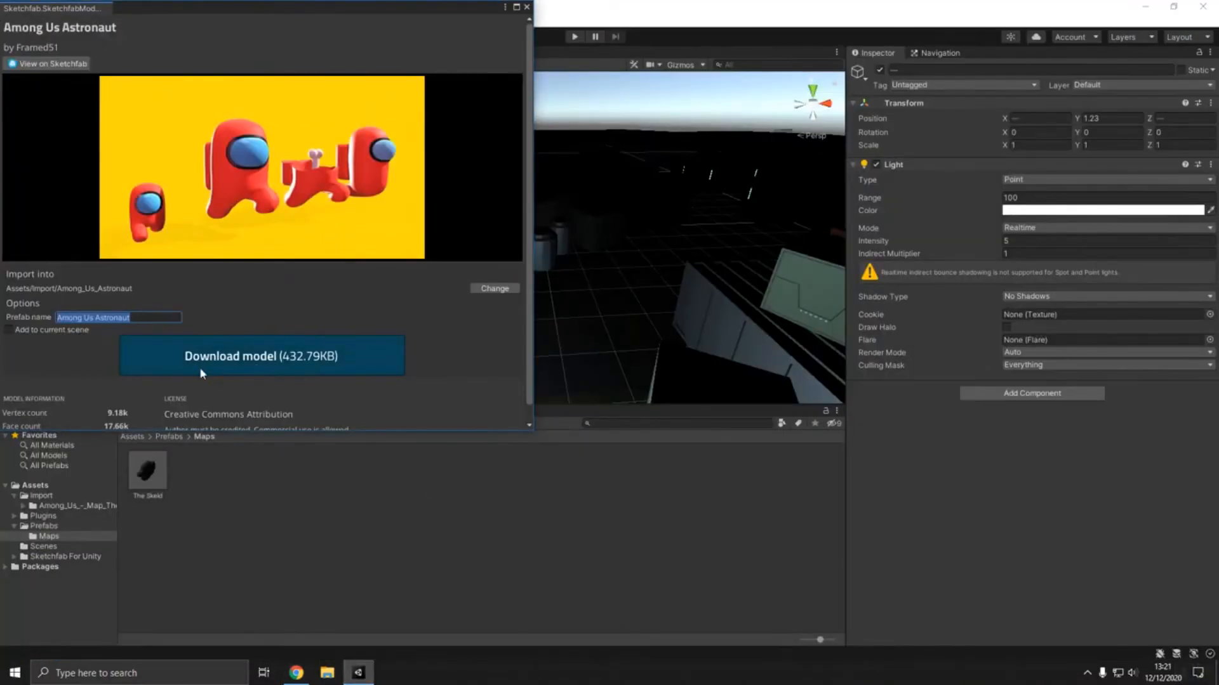
- Download the Among Us Astronaut model into Assets/Import/Among_Us_Astronaut, keeping Among Us Astronaut as the prefab name
scroll(209, 361, down, 1)
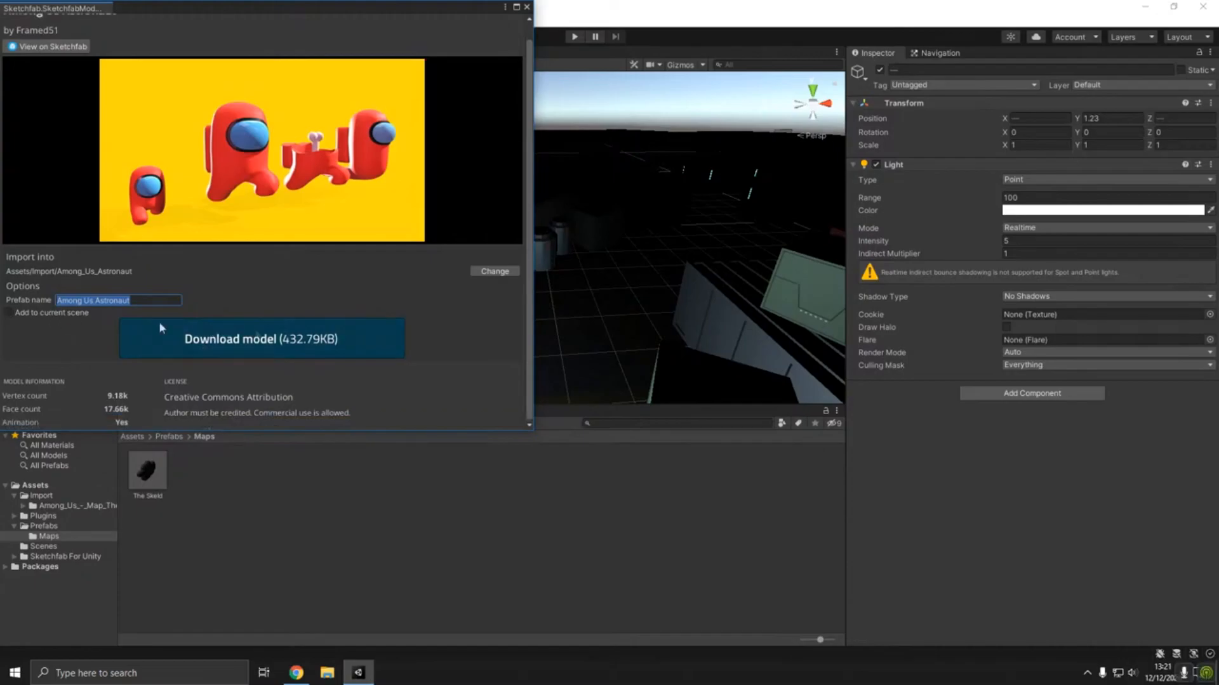
click(261, 336)
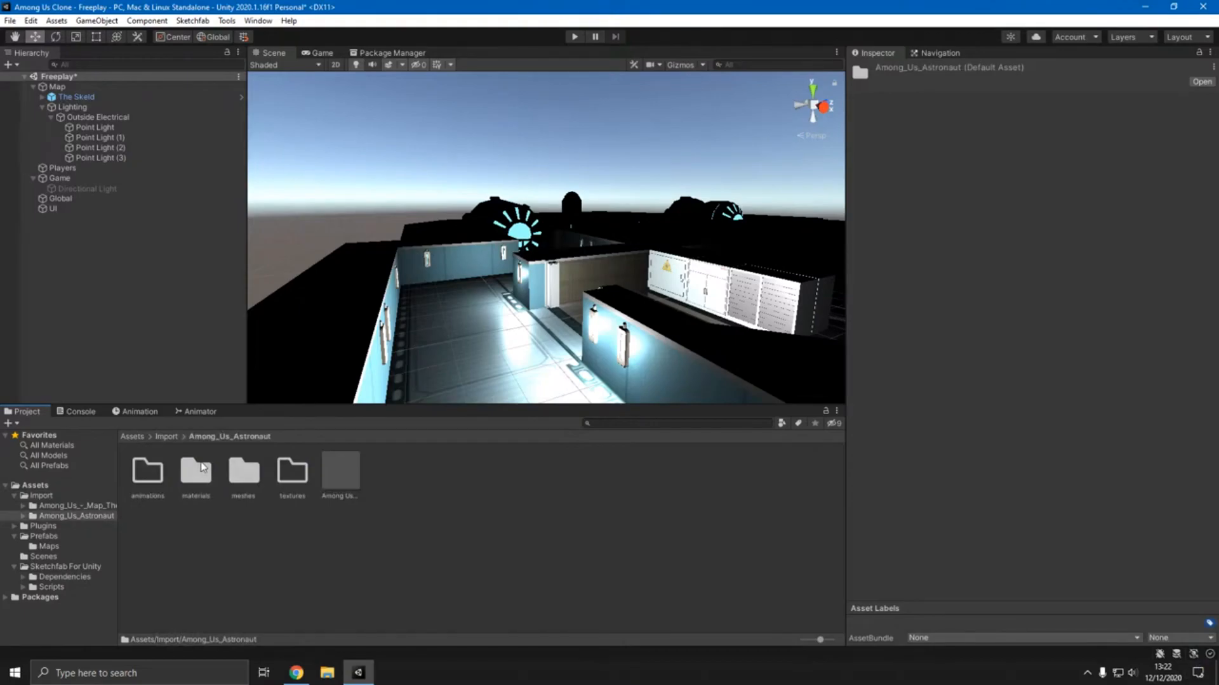
- Enable the Directional Light under Game and inspect the map with it on
right_drag(304, 238, 29, 142)
click(67, 189)
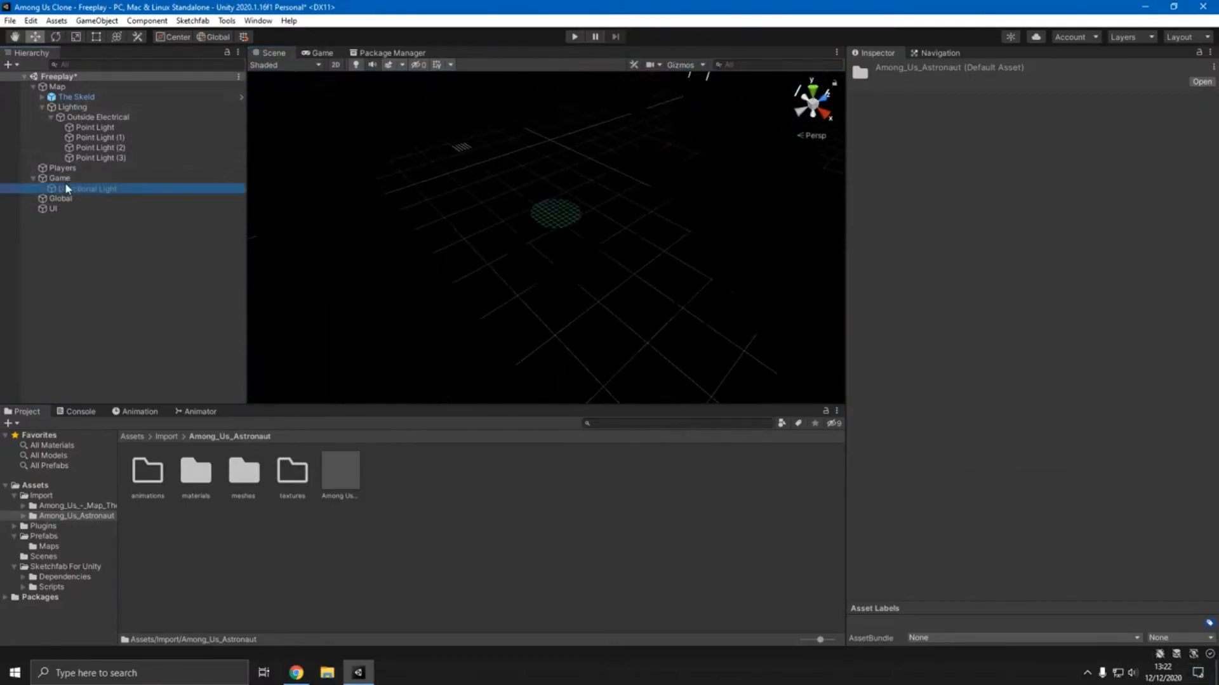
click(879, 70)
right_drag(594, 246, 519, 347)
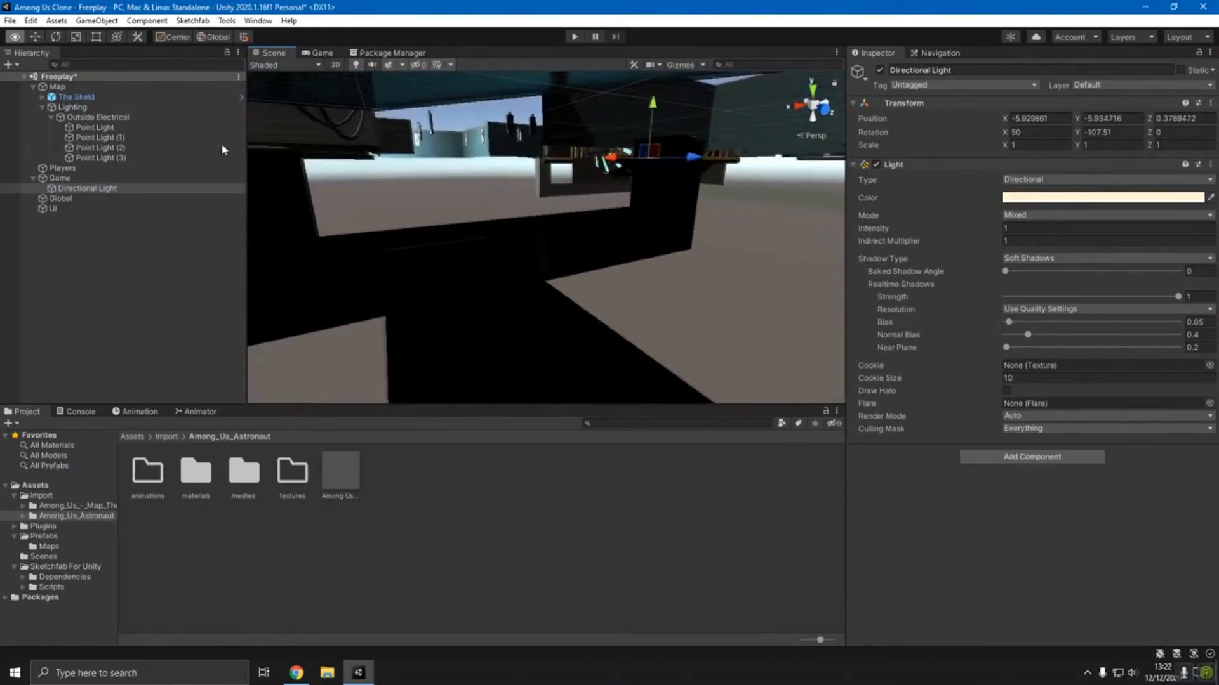
right_drag(321, 157, 437, 145)
right_drag(450, 94, 761, 308)
right_drag(773, 376, 820, 313)
right_drag(725, 266, 753, 555)
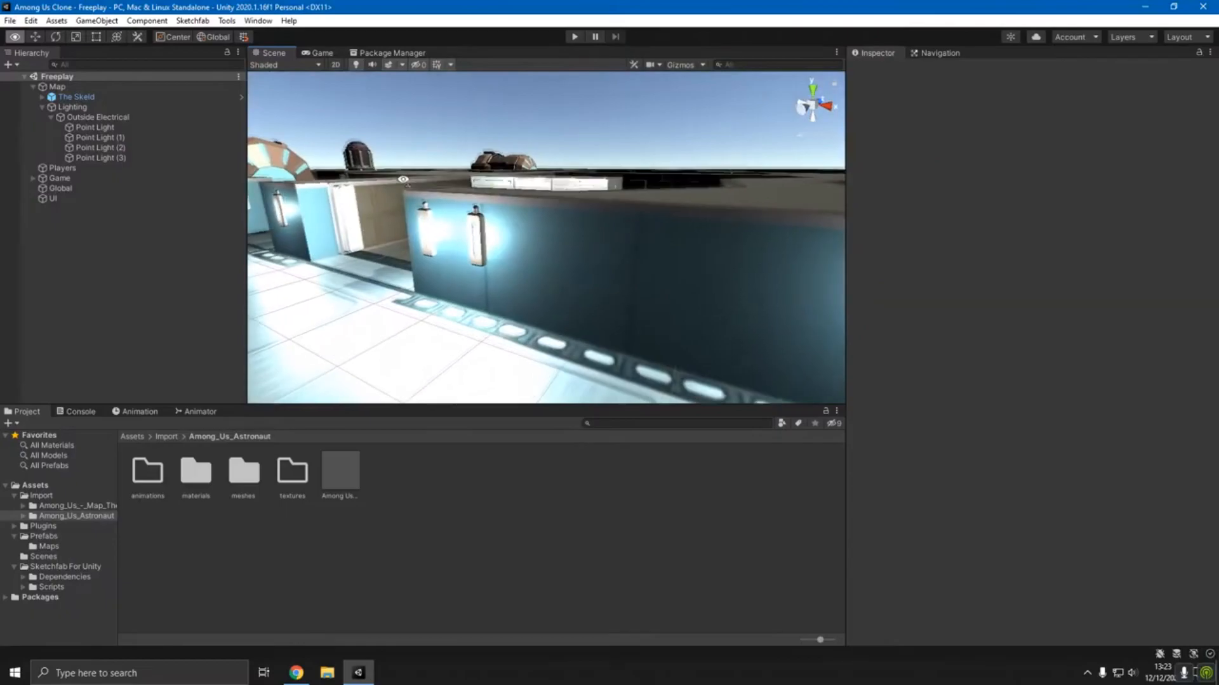
right_drag(444, 184, 381, 286)
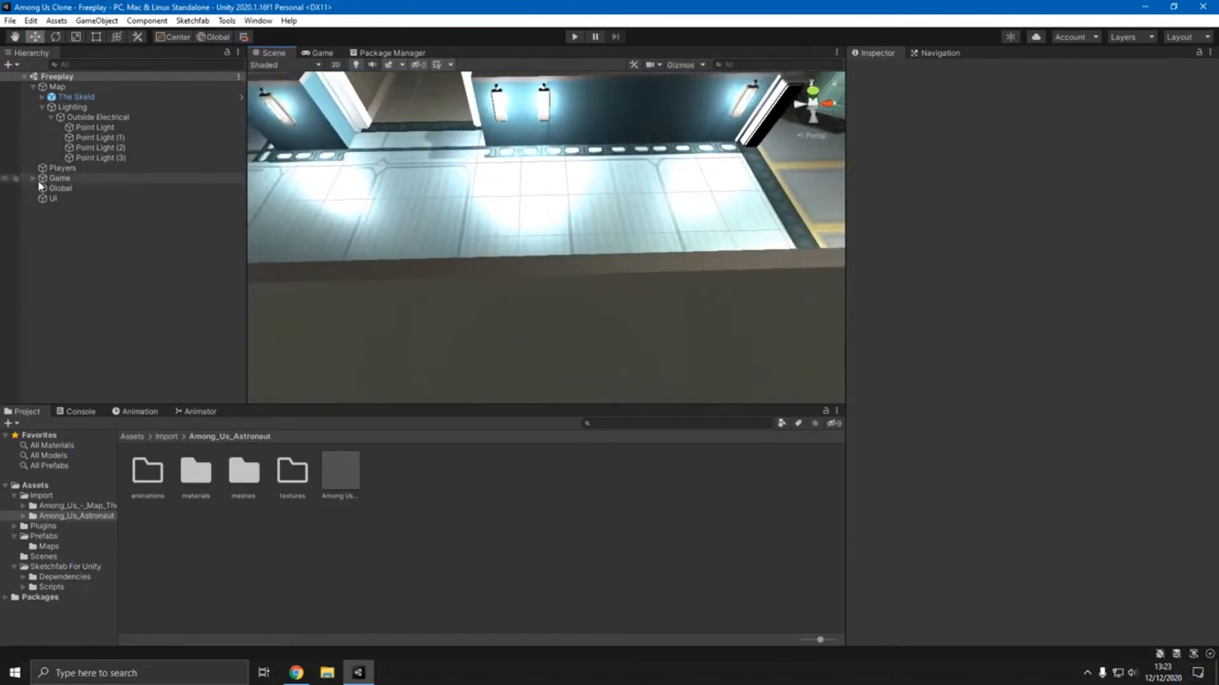
- Disable the Lighting group and the Directional Light to view the map without them
click(77, 109)
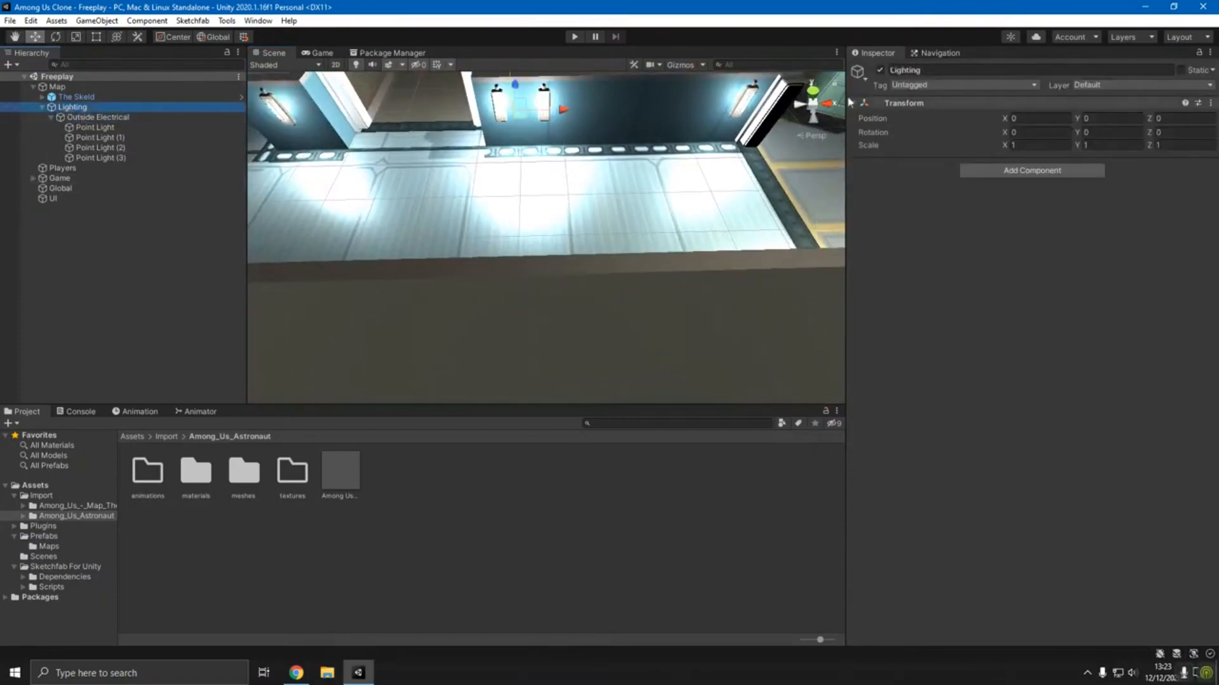
click(880, 70)
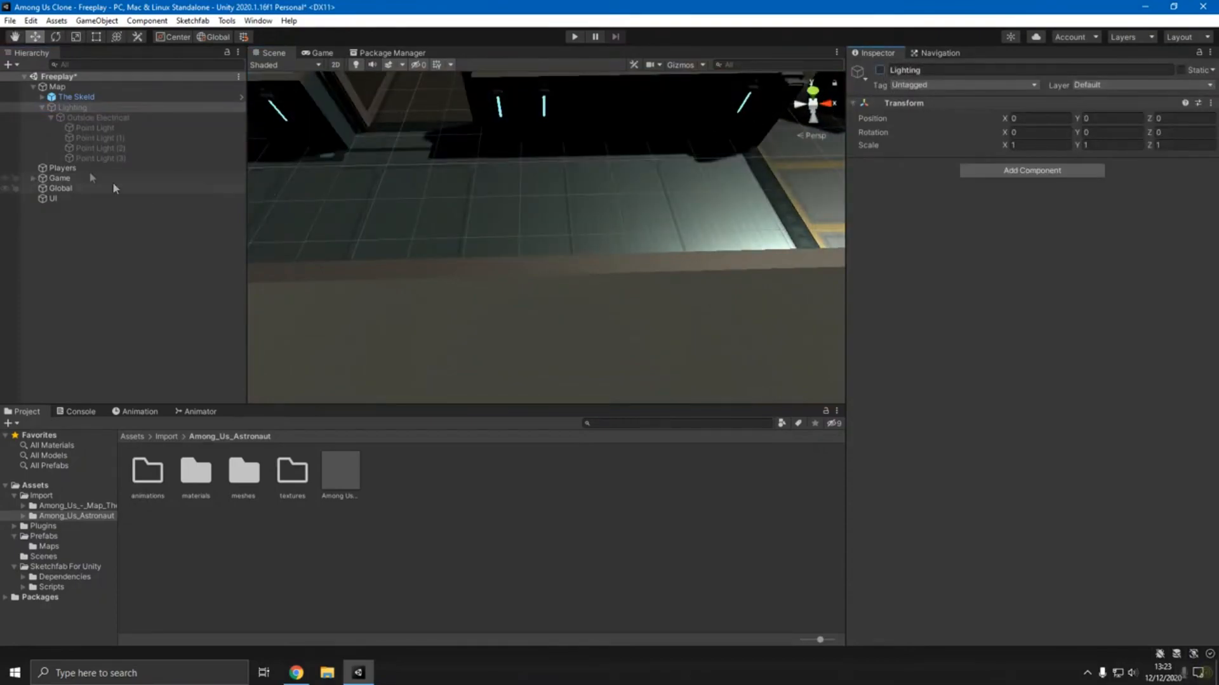
click(53, 191)
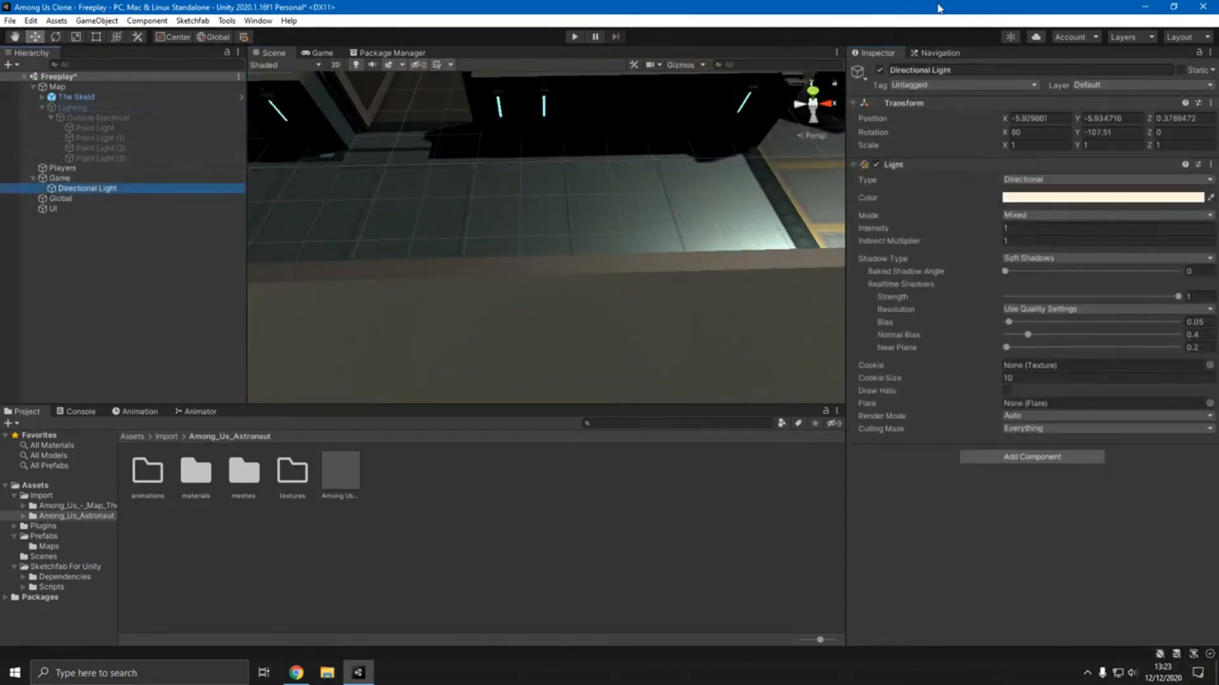
click(880, 70)
right_drag(590, 194, 586, 198)
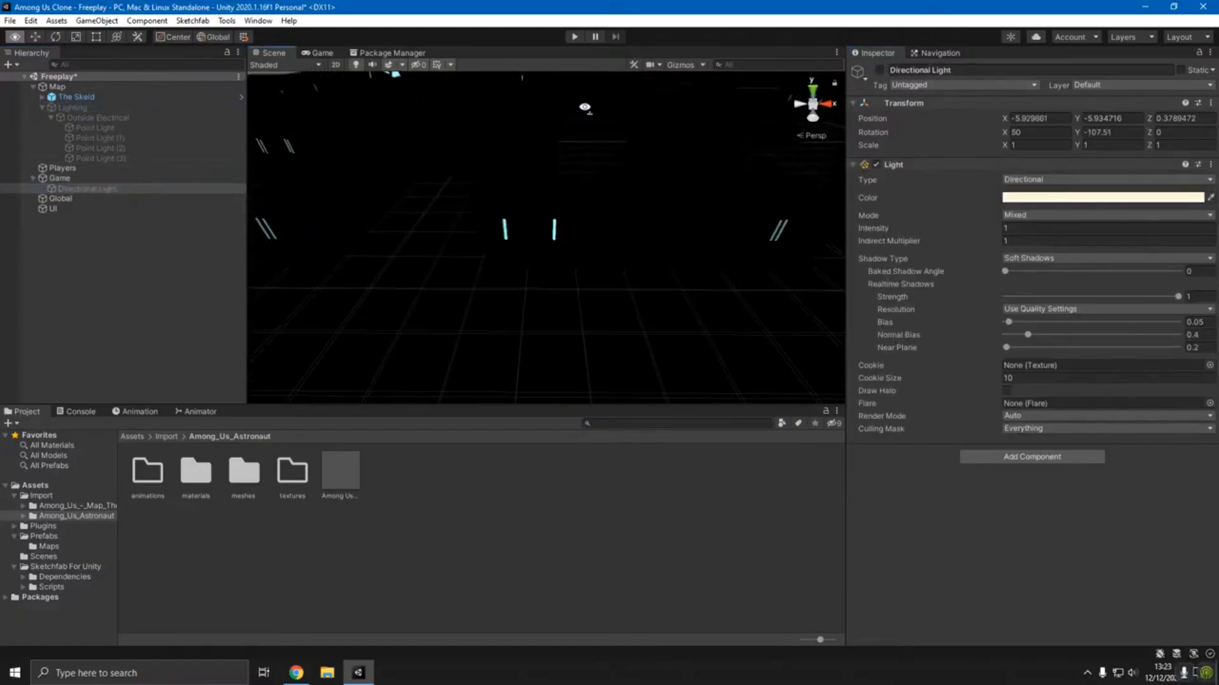
right_drag(803, 133, 585, 294)
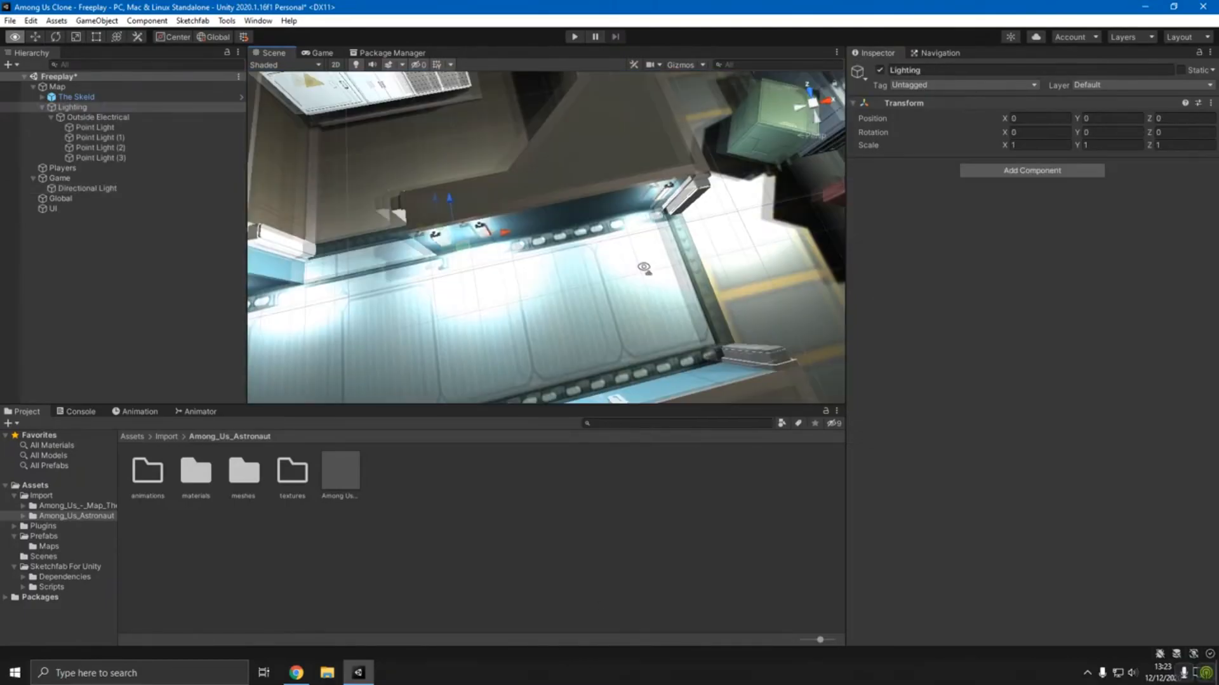
right_drag(645, 268, 596, 308)
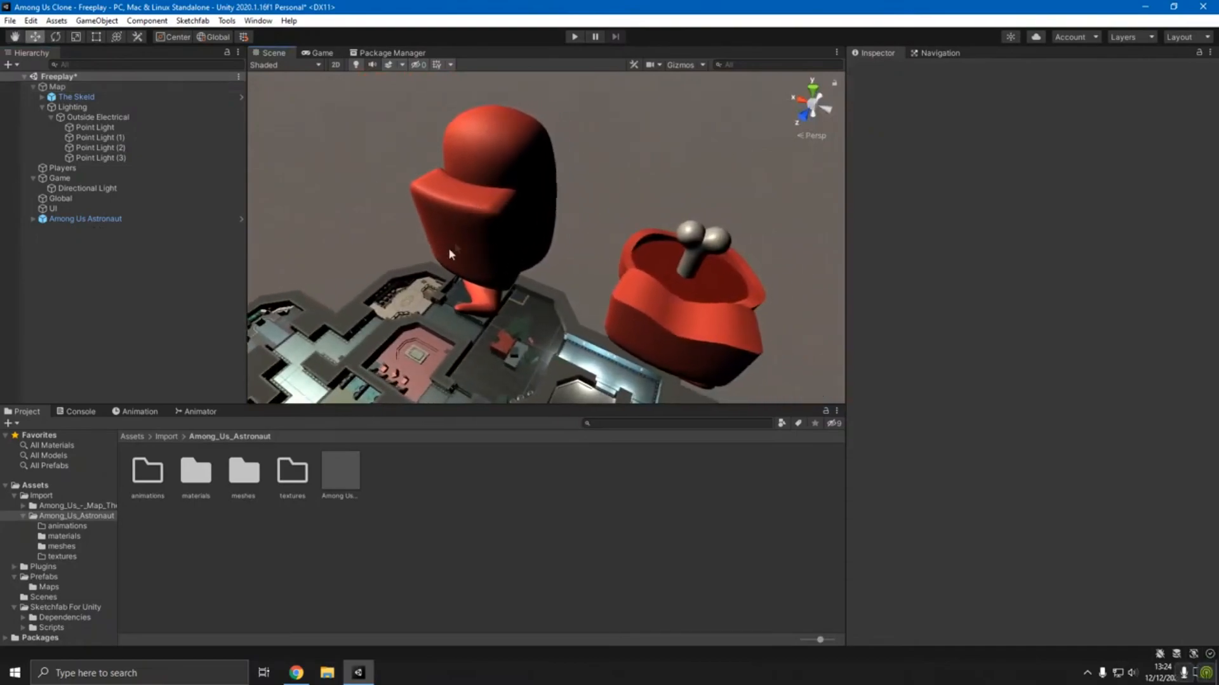
right_drag(449, 254, 507, 199)
click(507, 199)
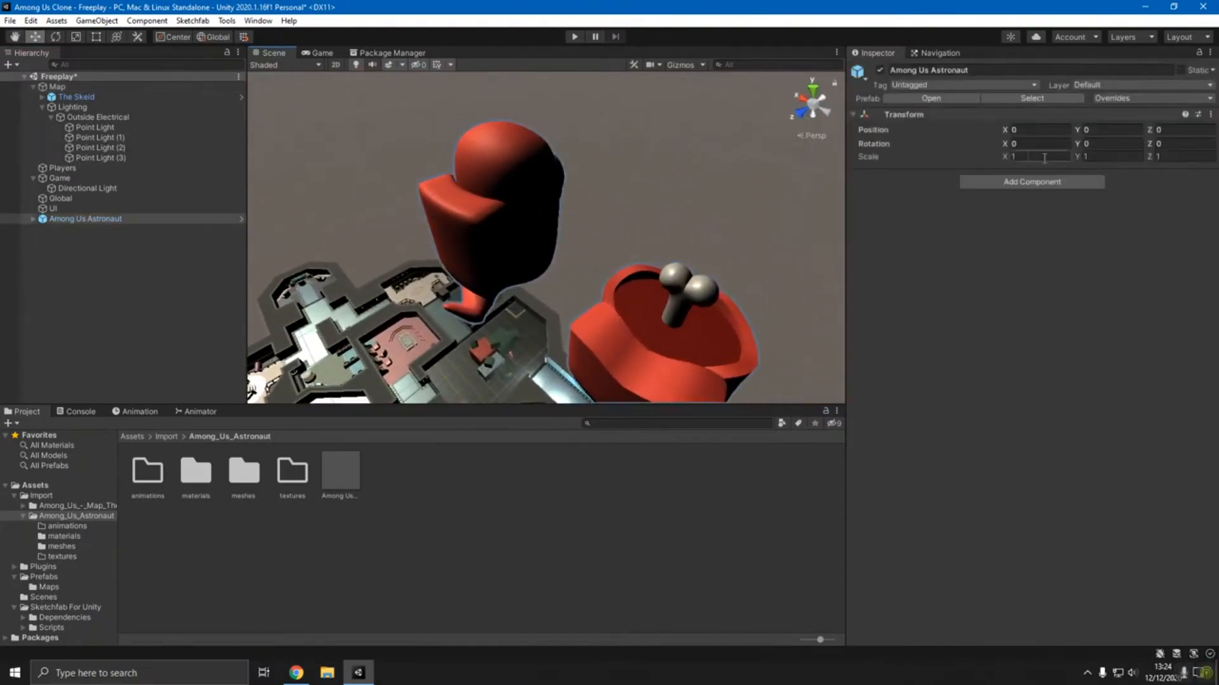
- Expand the Among Us Astronaut object's root nodes in the scene and unpack its prefab
click(32, 218)
click(42, 228)
click(51, 239)
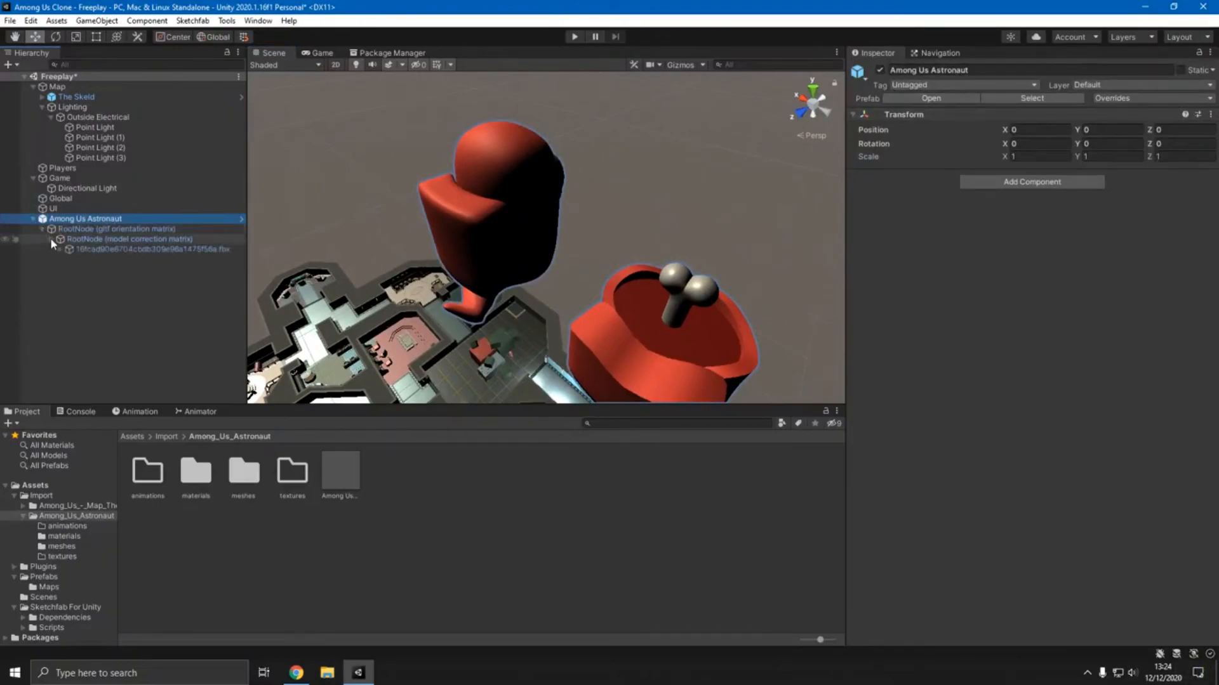
right_click(66, 218)
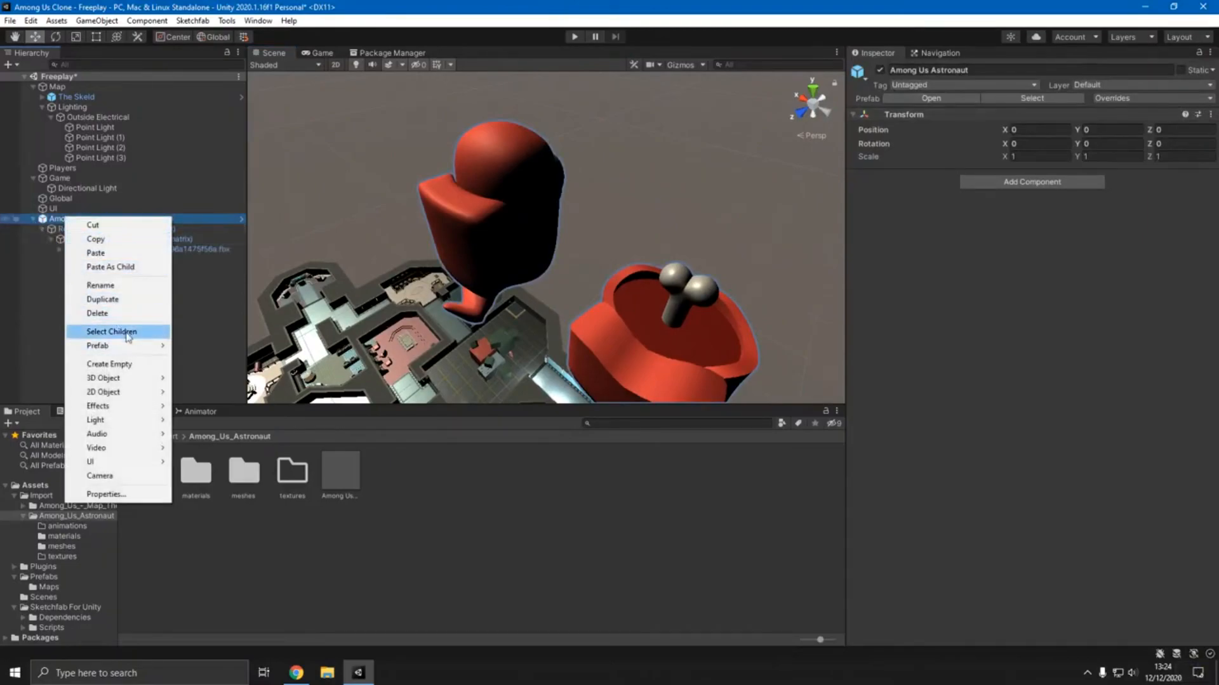
mouse_move(127, 346)
click(234, 415)
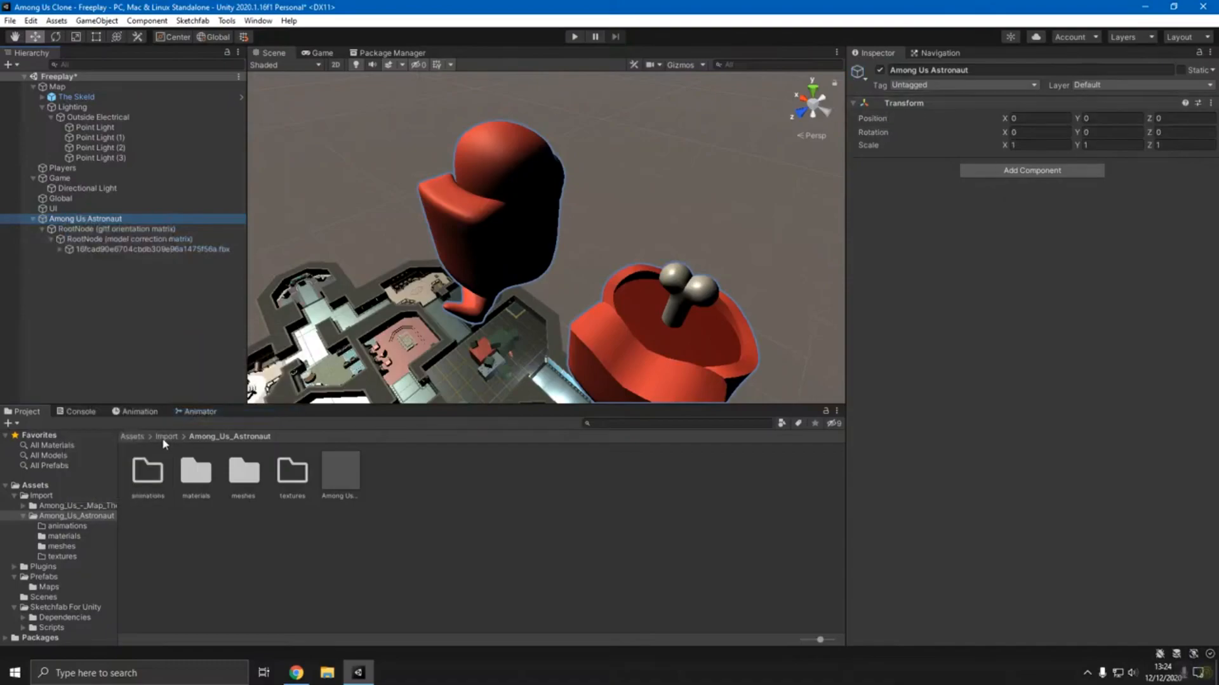
- Expand the astronaut's .fbx node in the scene hierarchy and open the Plugins folder under Assets
click(165, 437)
click(139, 438)
click(59, 249)
click(76, 219)
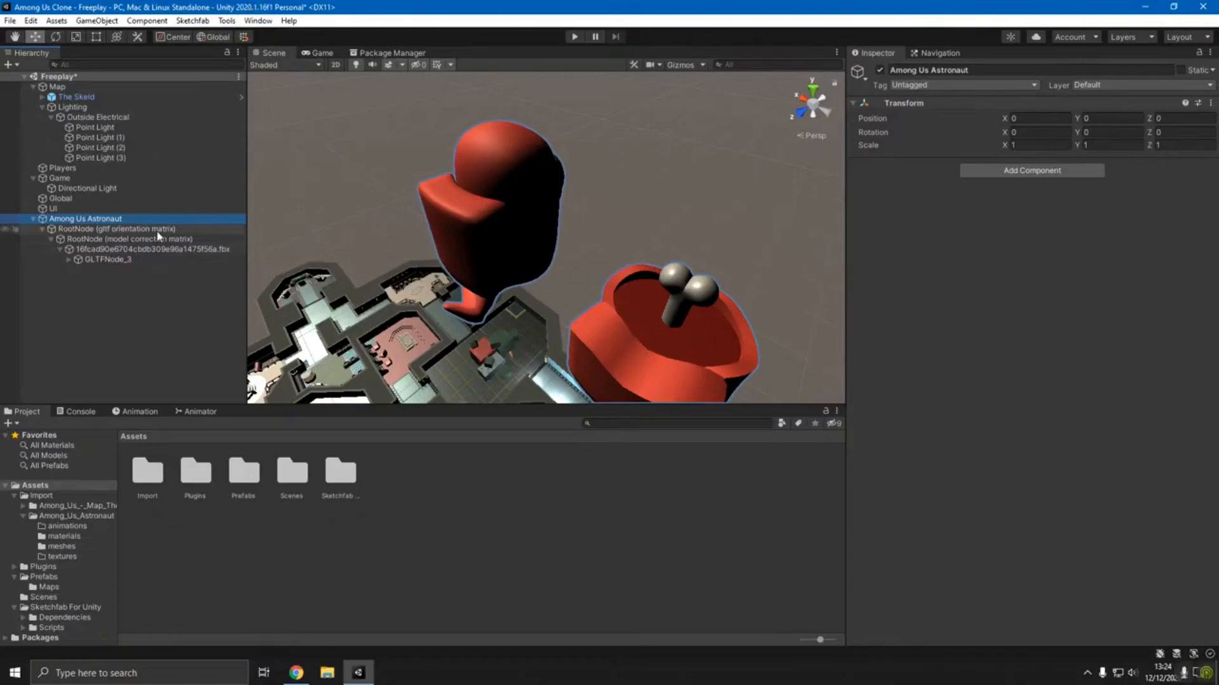
double_click(199, 489)
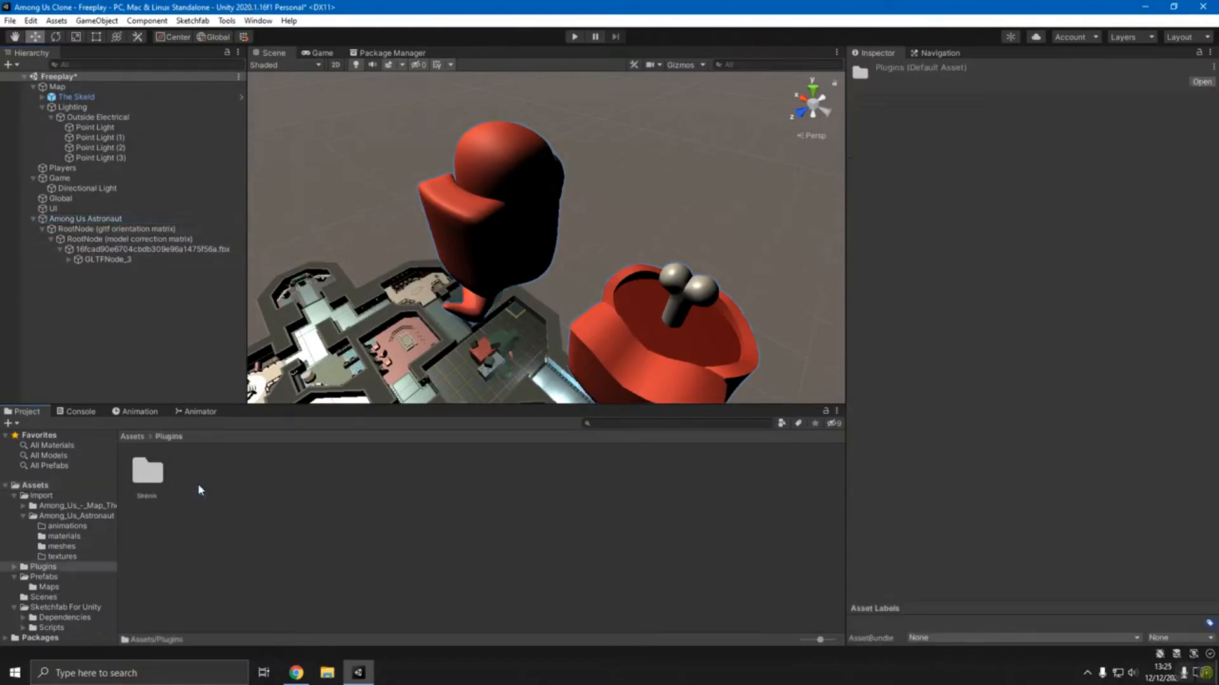
- Return to the Assets folder and examine the Among Us Astronaut object and its GLTFNode_3 child in the scene
click(140, 437)
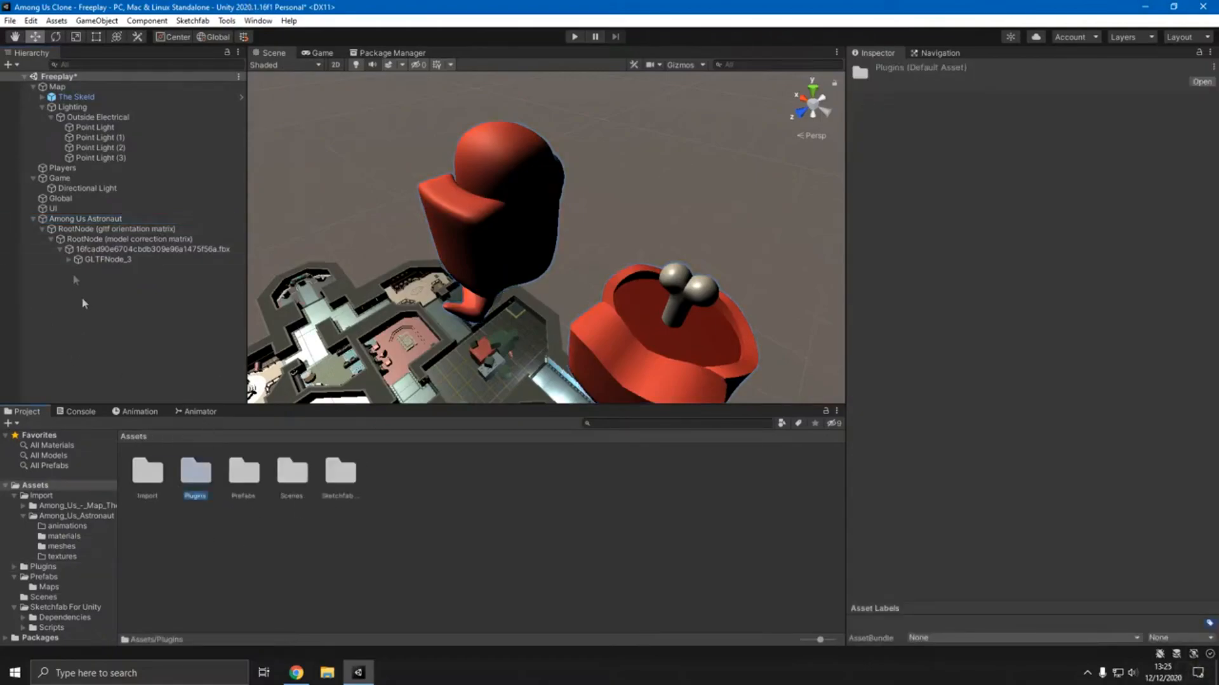
click(97, 219)
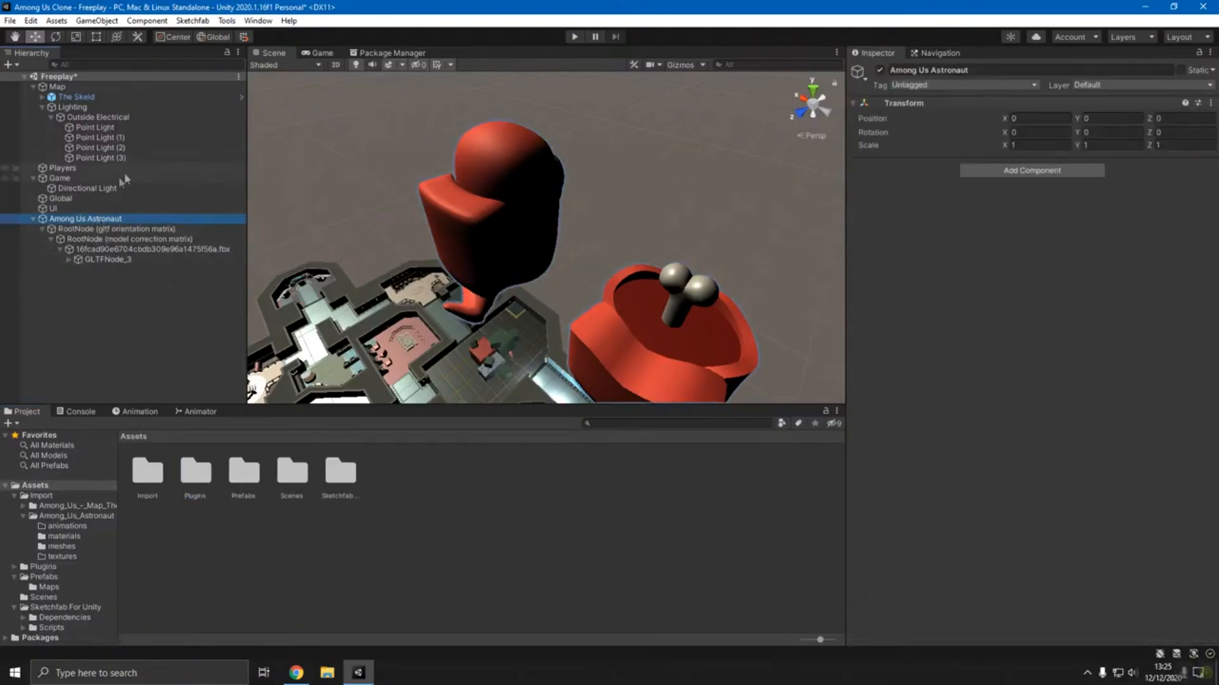
click(115, 260)
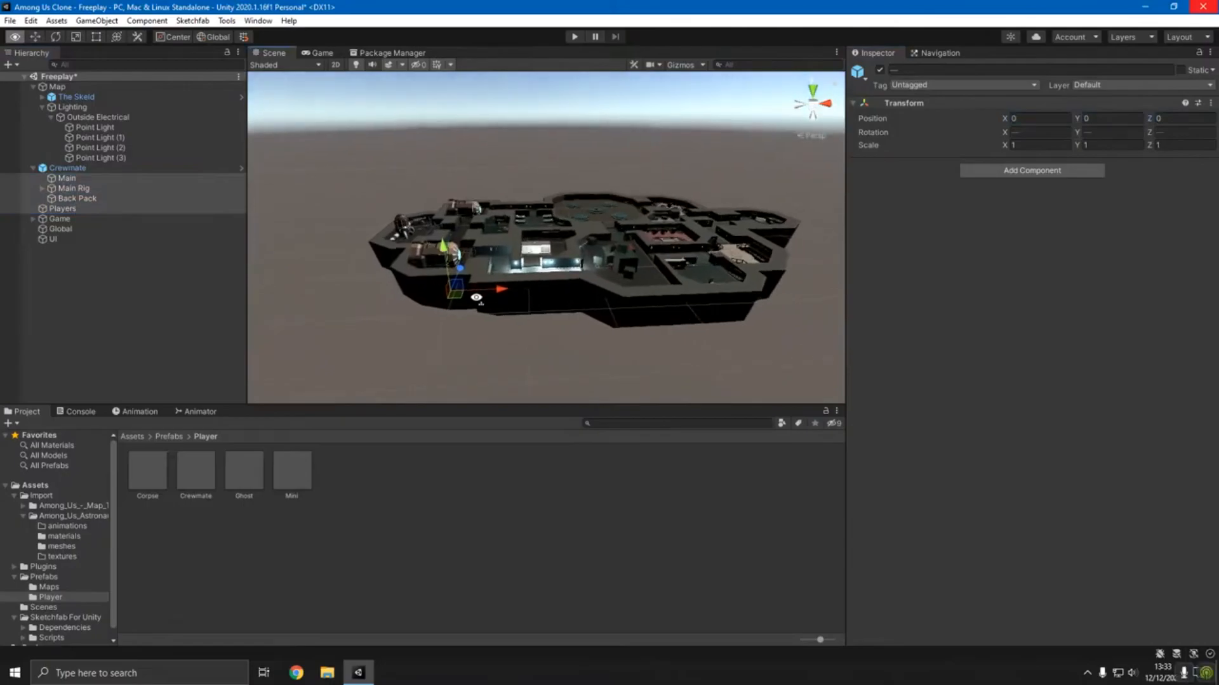
alt+drag(445, 318, 422, 286)
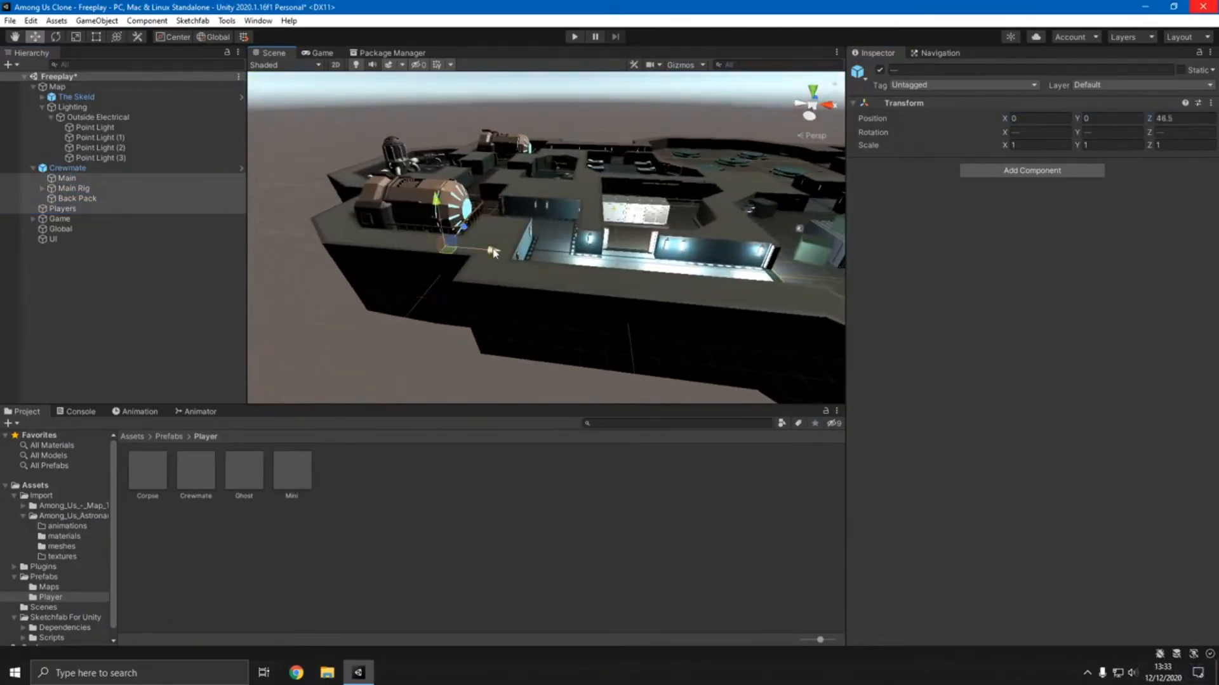
- Move the Crewmate across the Skeld map to the lit corridor with the Move tool
key(w)
right_drag(597, 259, 634, 254)
click(111, 199)
click(121, 285)
- Inspect the Crewmate's parts, view its prefab in isolation, and return to the scene to check its prefab options
click(73, 107)
click(67, 179)
shift+click(78, 199)
click(241, 168)
click(6, 76)
right_click(42, 168)
mouse_move(74, 296)
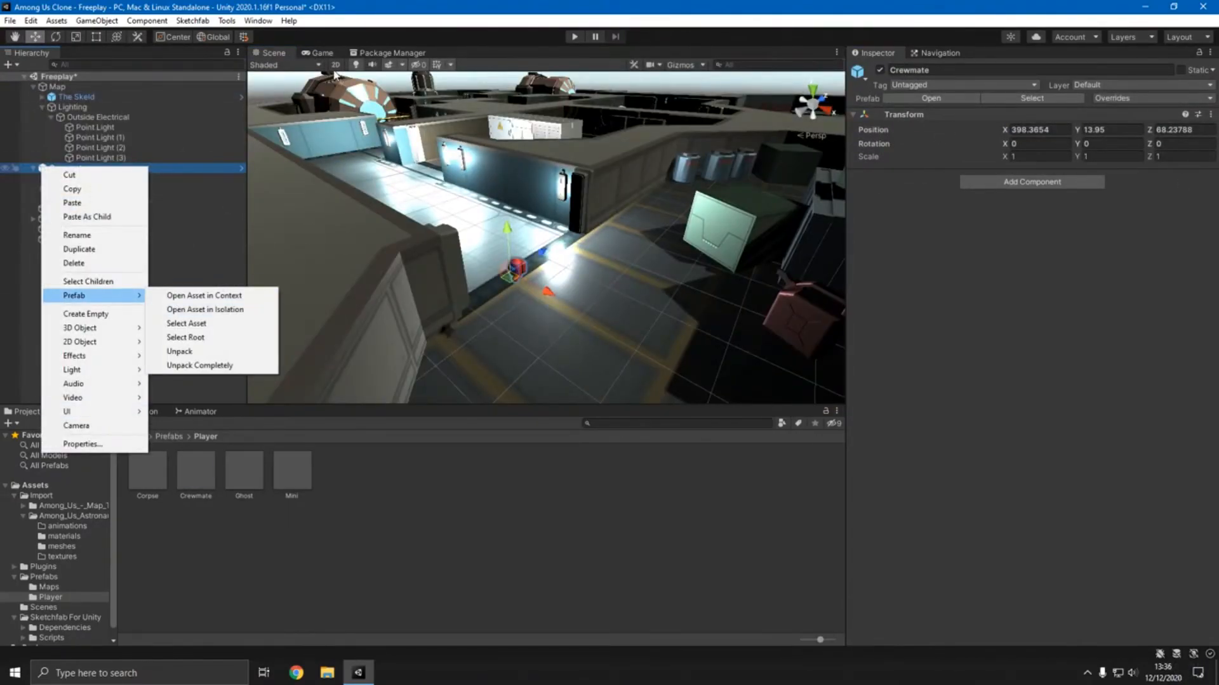
- Parent the Crewmate under the Players object and check its child parts in the hierarchy
drag(66, 168, 62, 209)
click(76, 189)
shift+click(86, 208)
click(76, 178)
right_drag(546, 241, 435, 344)
click(54, 239)
click(42, 178)
click(76, 178)
- Check the Models folder in Prefabs/Player, save the Freeplay scene, and return to the Player folder
right_click(198, 488)
double_click(147, 471)
key(ctrl+s)
click(205, 437)
- Expand the Crewmate under Players and view the selected model from another angle
right_click(236, 484)
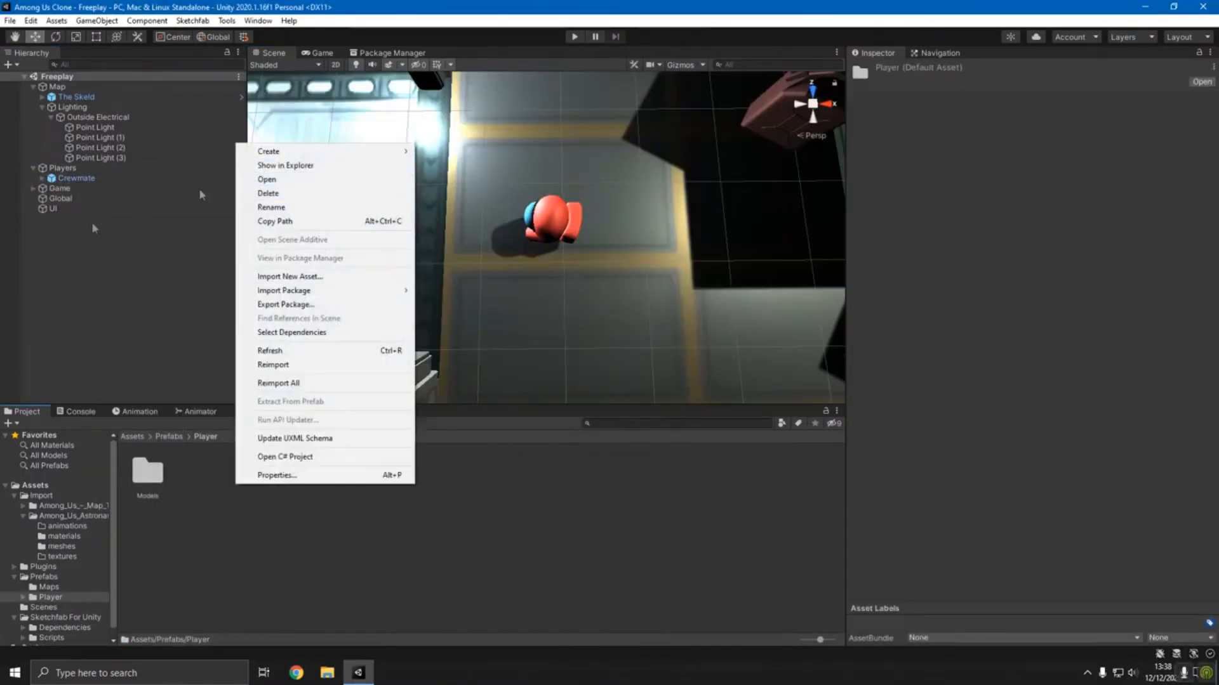
click(202, 195)
right_drag(555, 232, 406, 222)
right_click(78, 274)
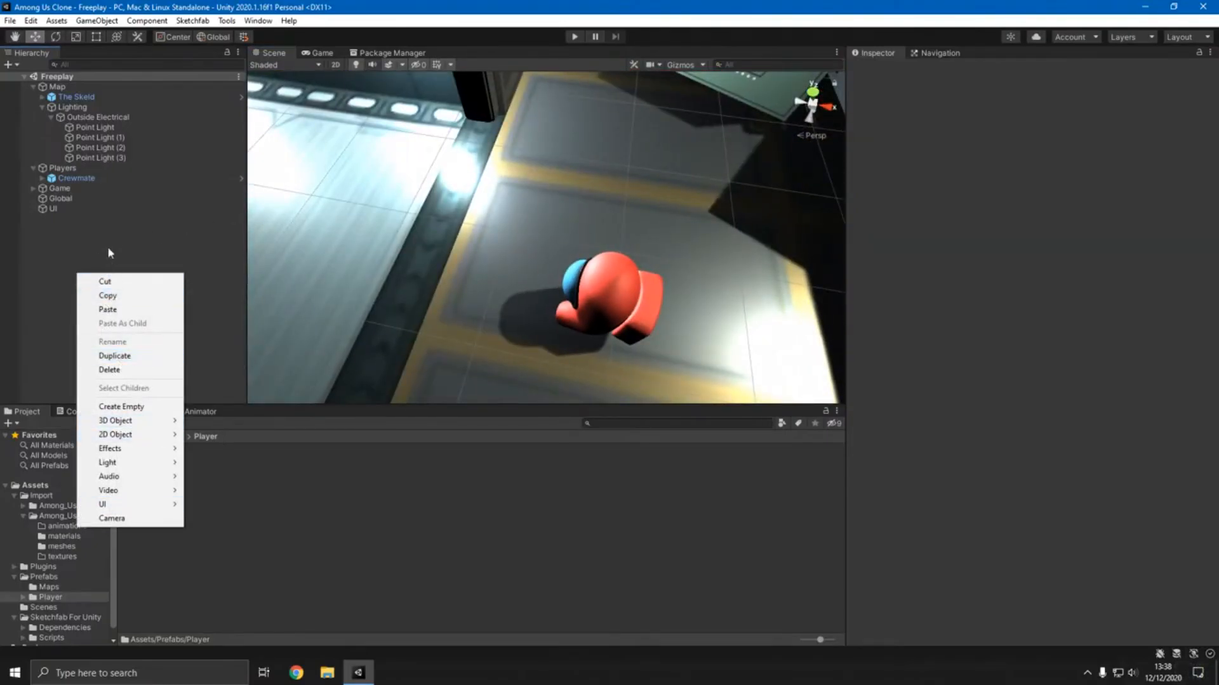
click(46, 178)
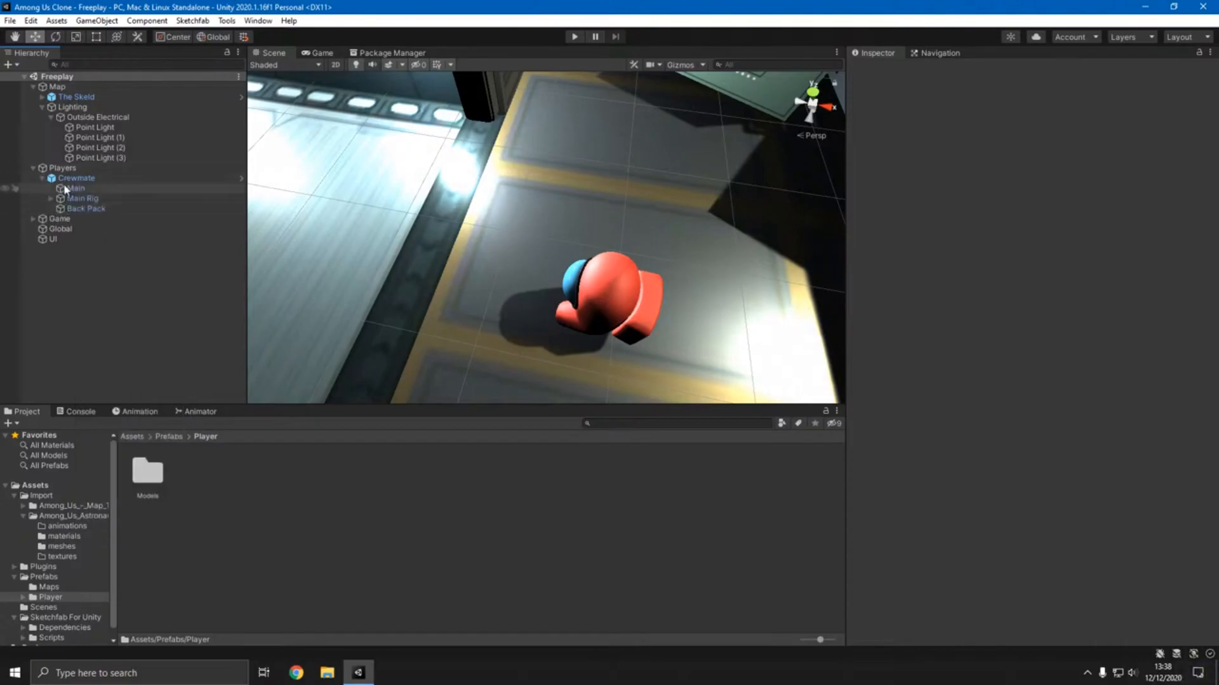
click(74, 179)
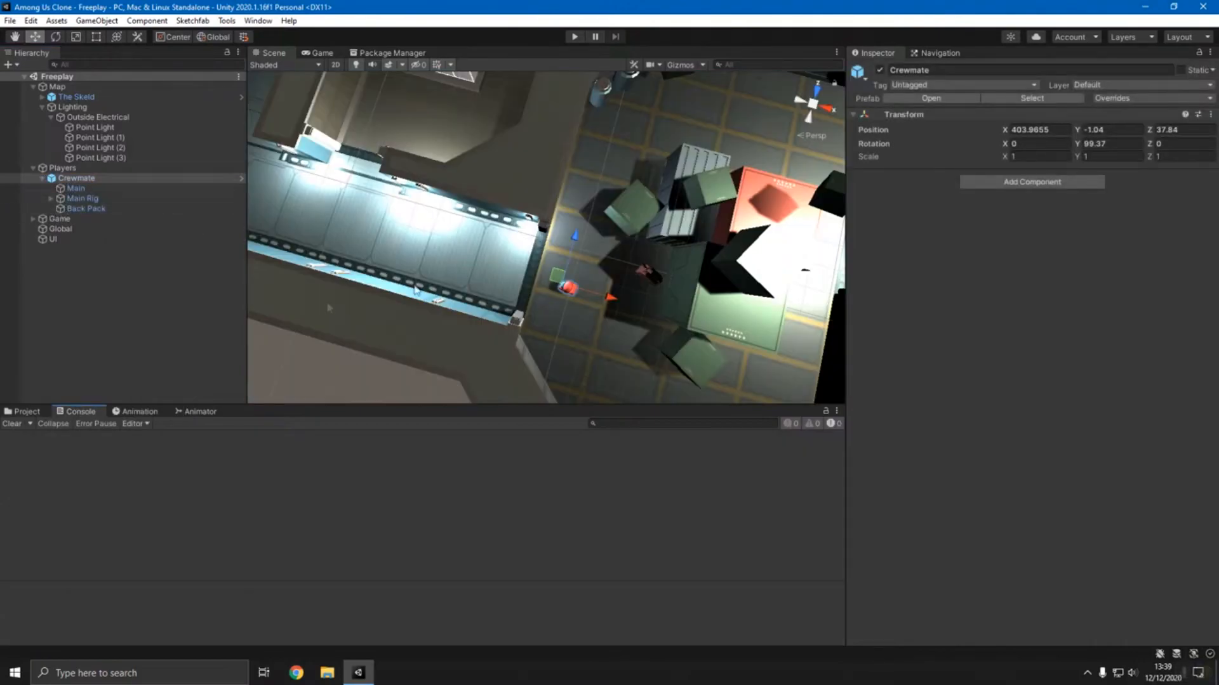
right_drag(327, 307, 538, 267)
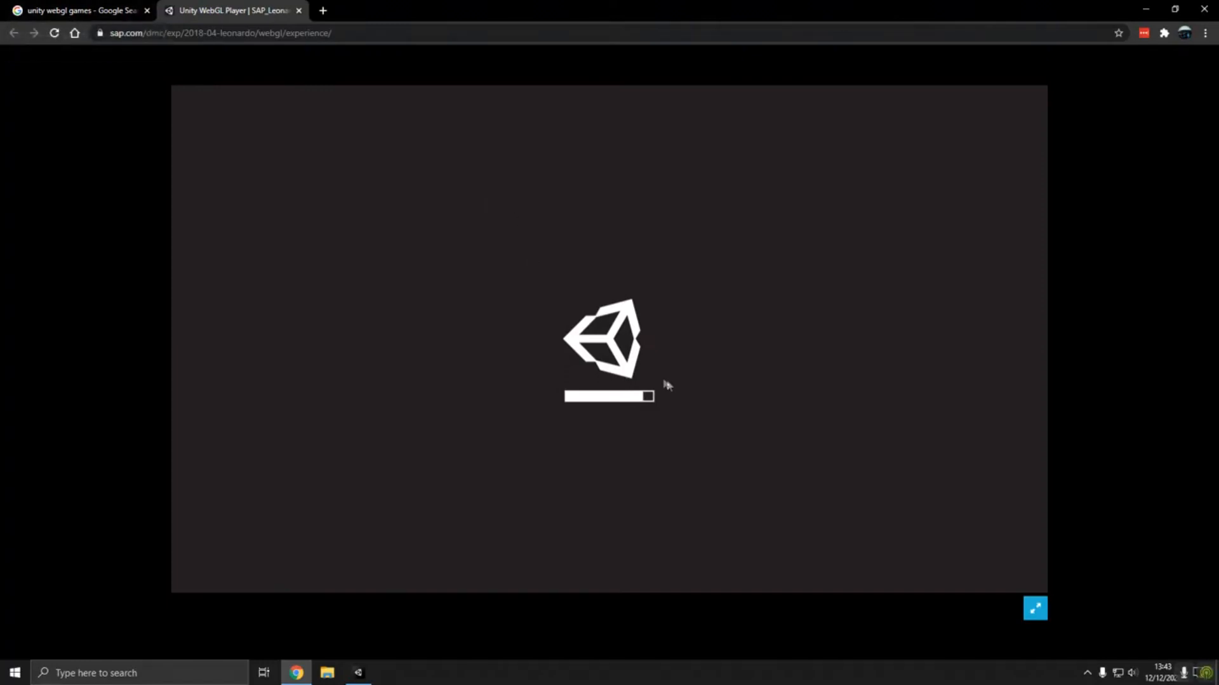
- Close the "unity webgl games" search page in Chrome
click(146, 10)
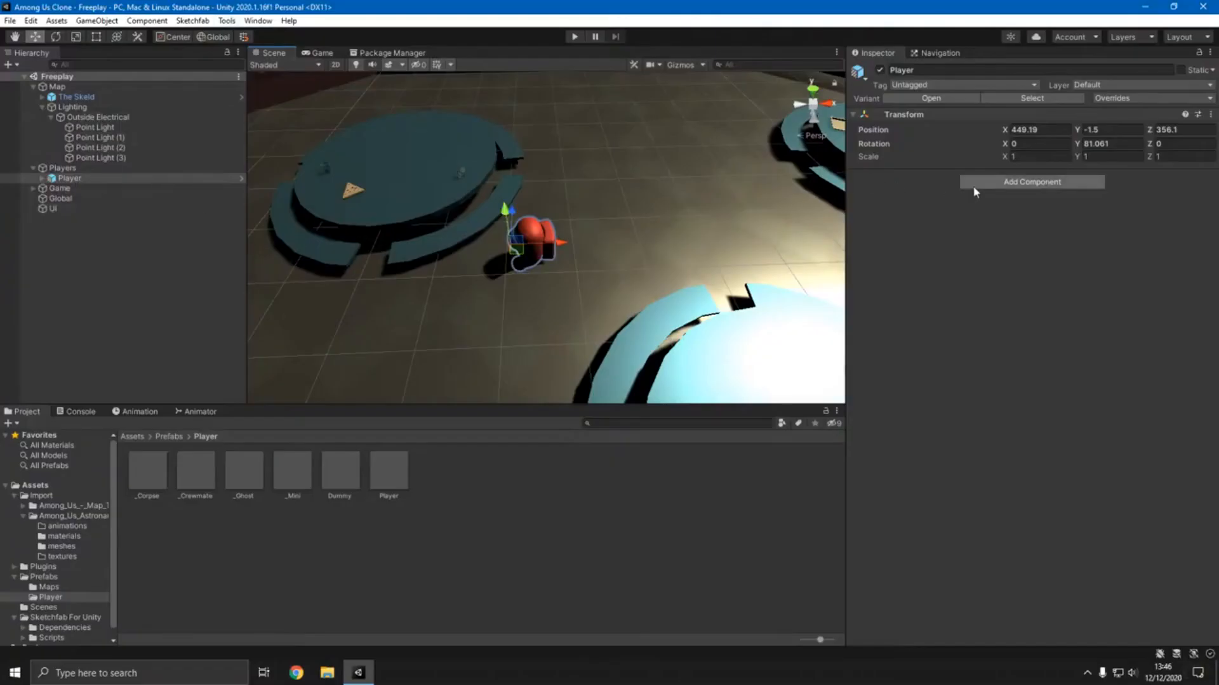
- Open the list of components that can be added to the Player object in Unity
click(978, 184)
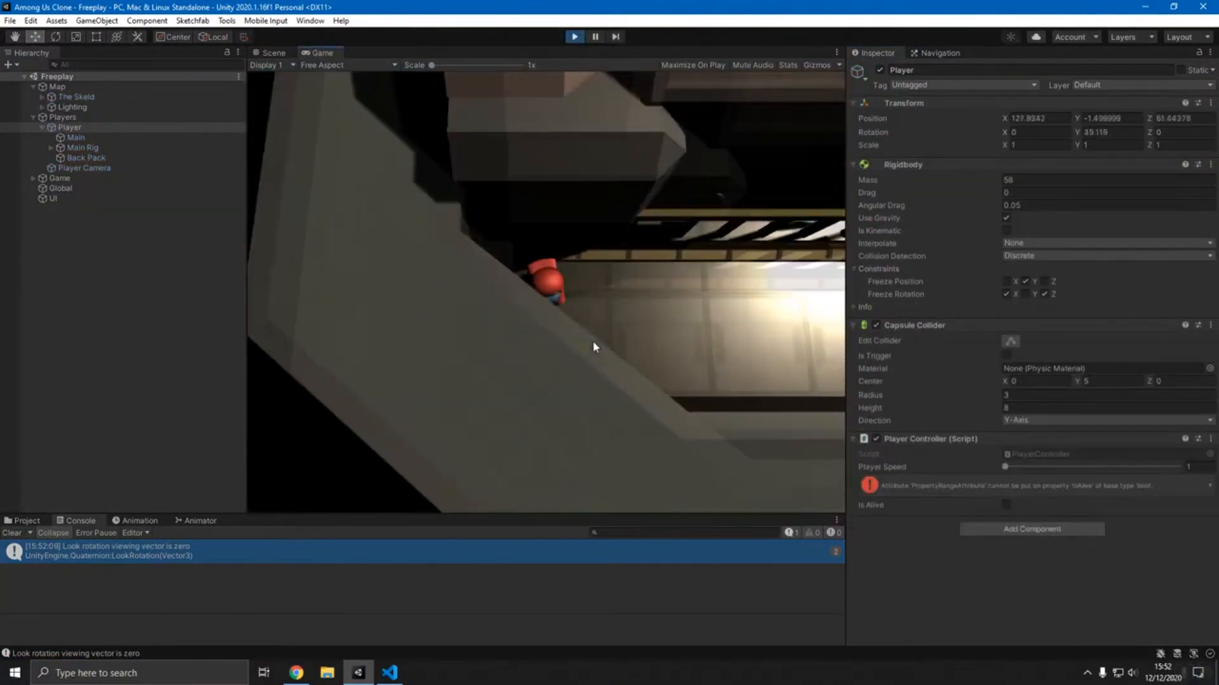
- Play-test the player's movement and rotation by walking in all directions through the Skeld's rooms and beyond its walls
key(s)
key(d)
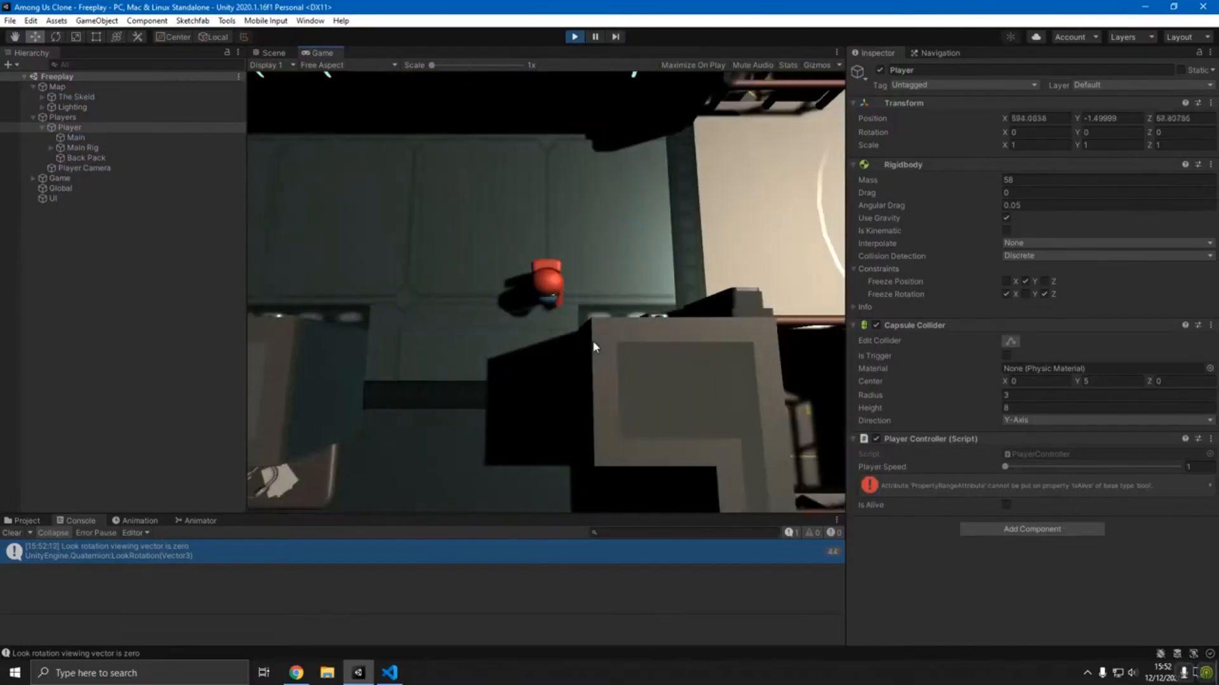
key(w)
key(a)
key(d)
key(w)
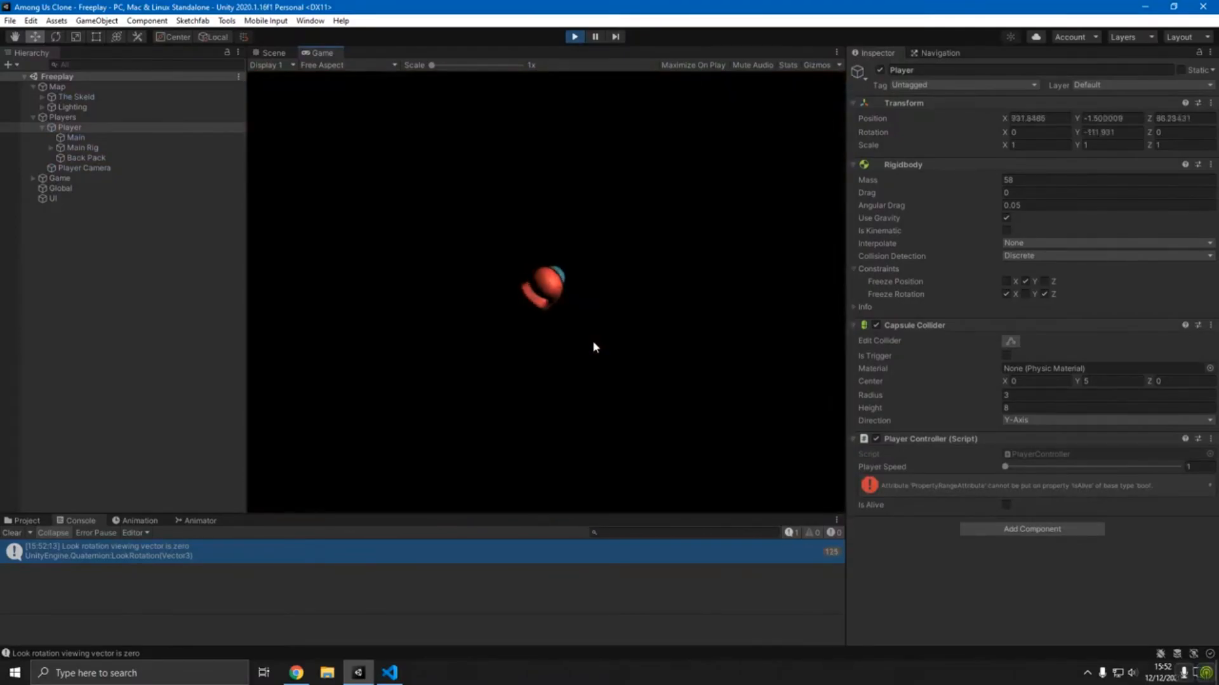
key(s)
key(a)
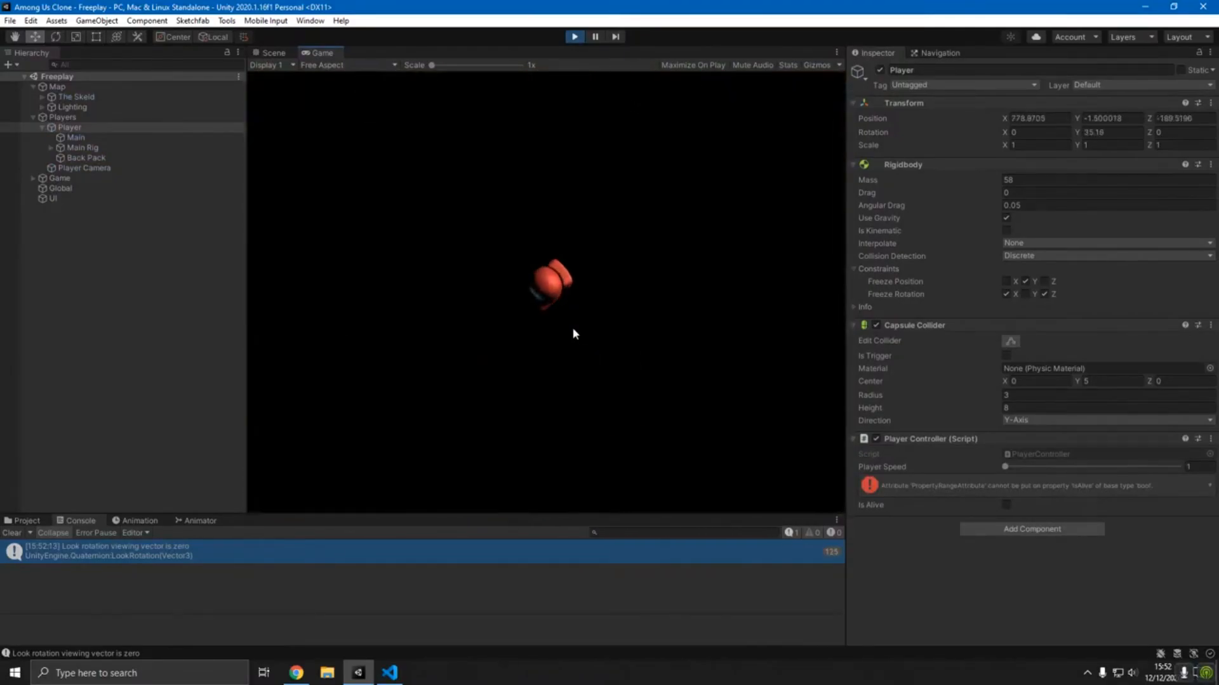
key(w)
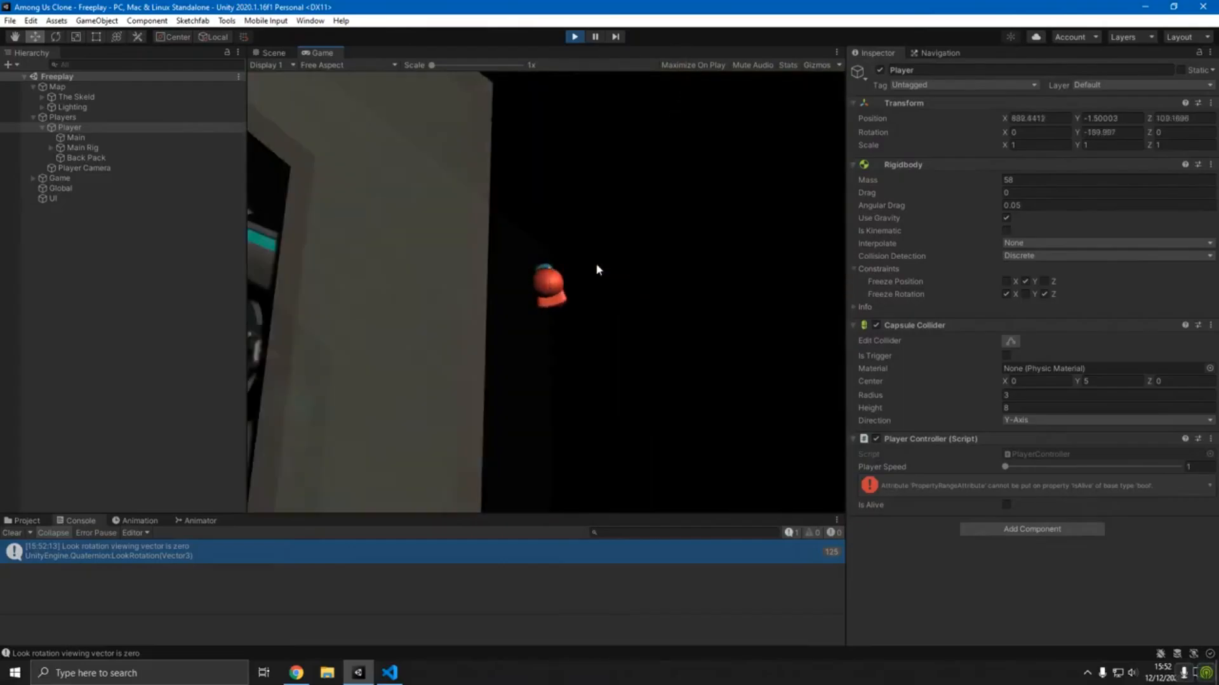
key(a)
key(w)
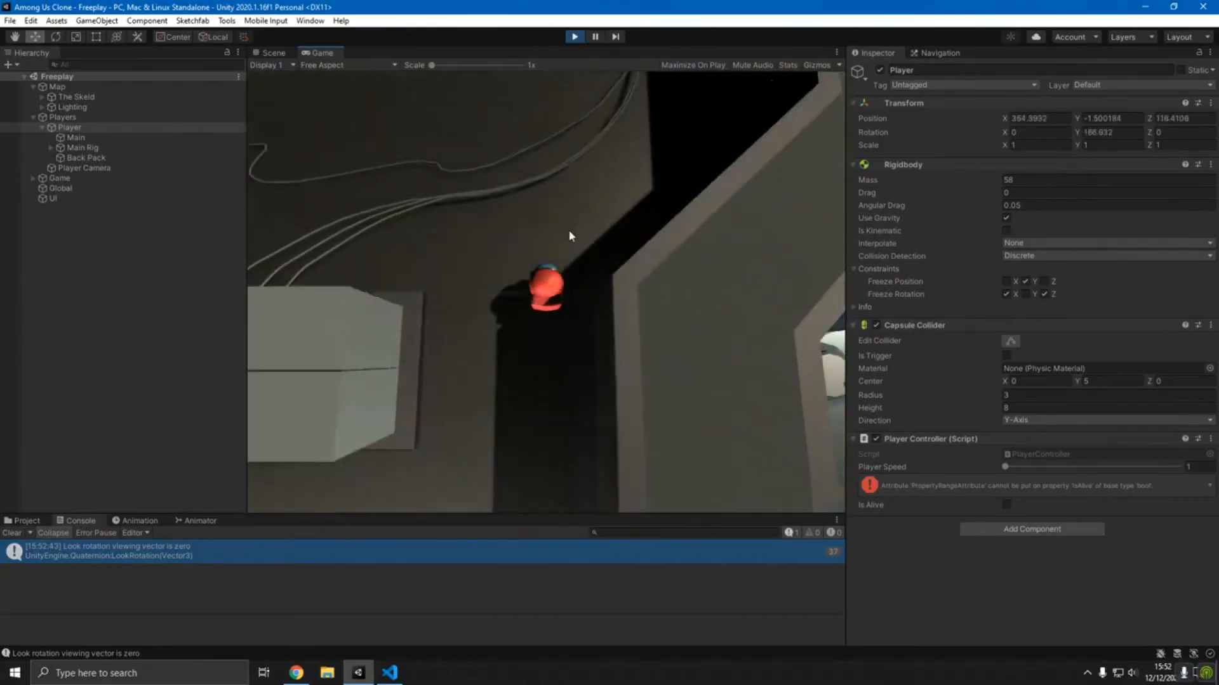
key(w)
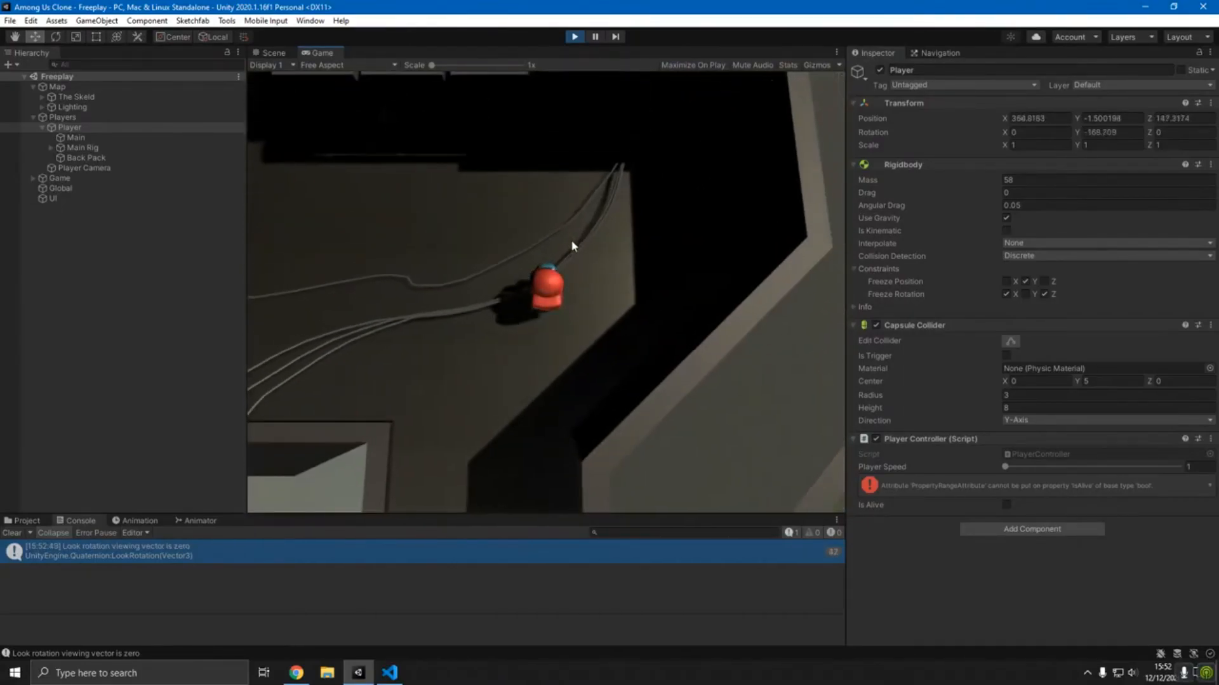
key(s)
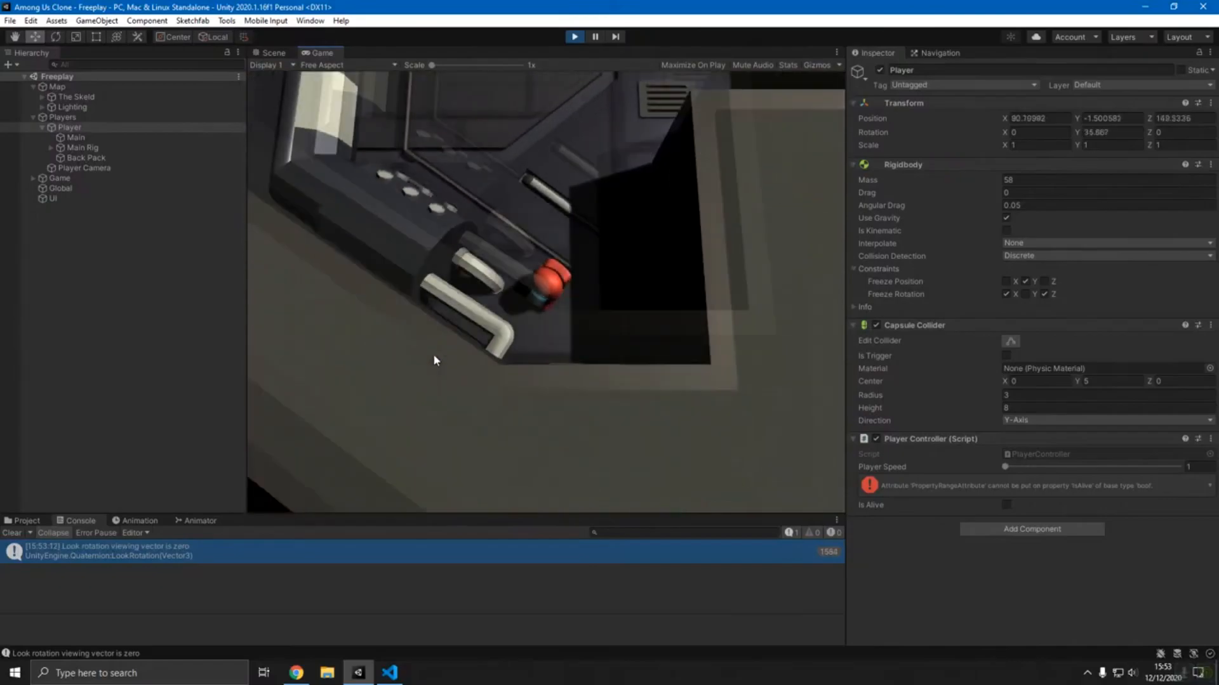
key(w)
key(d)
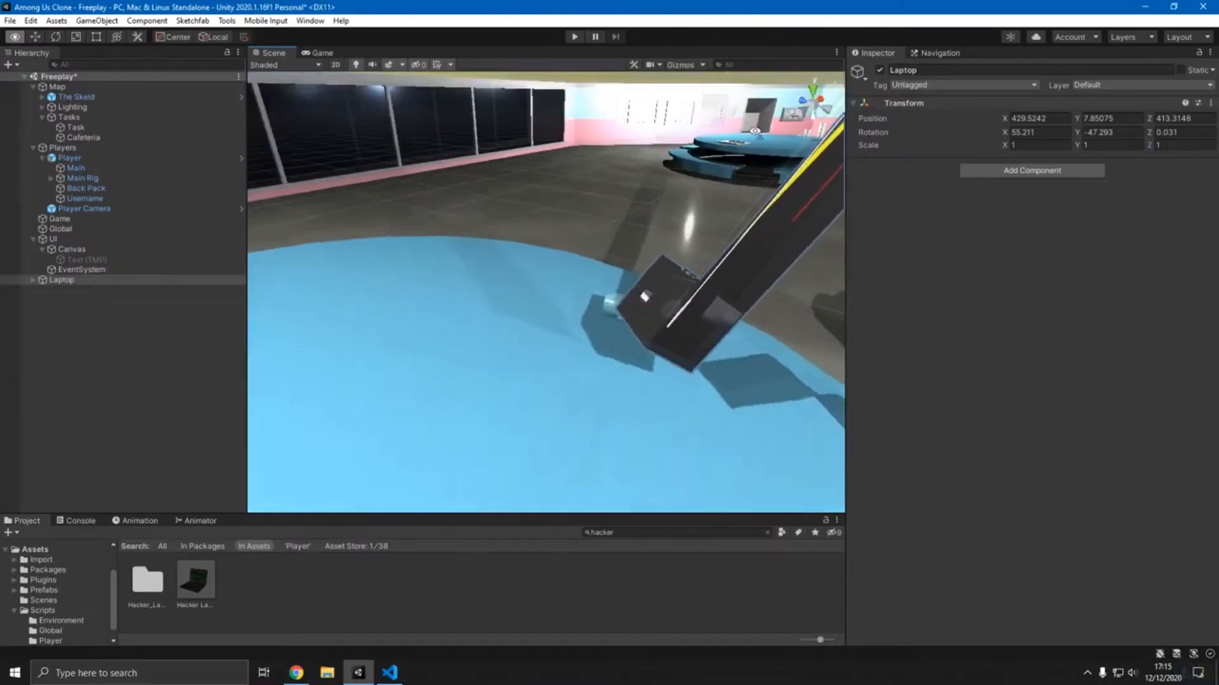
right_drag(444, 304, 326, 261)
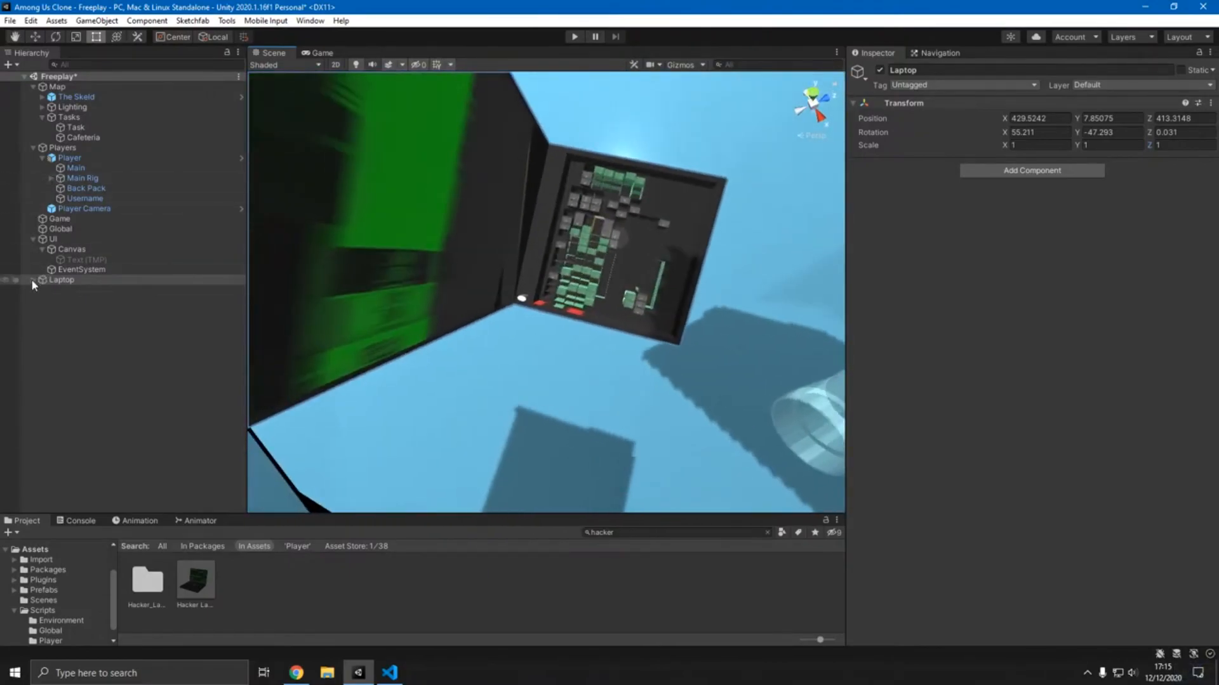
right_click(54, 290)
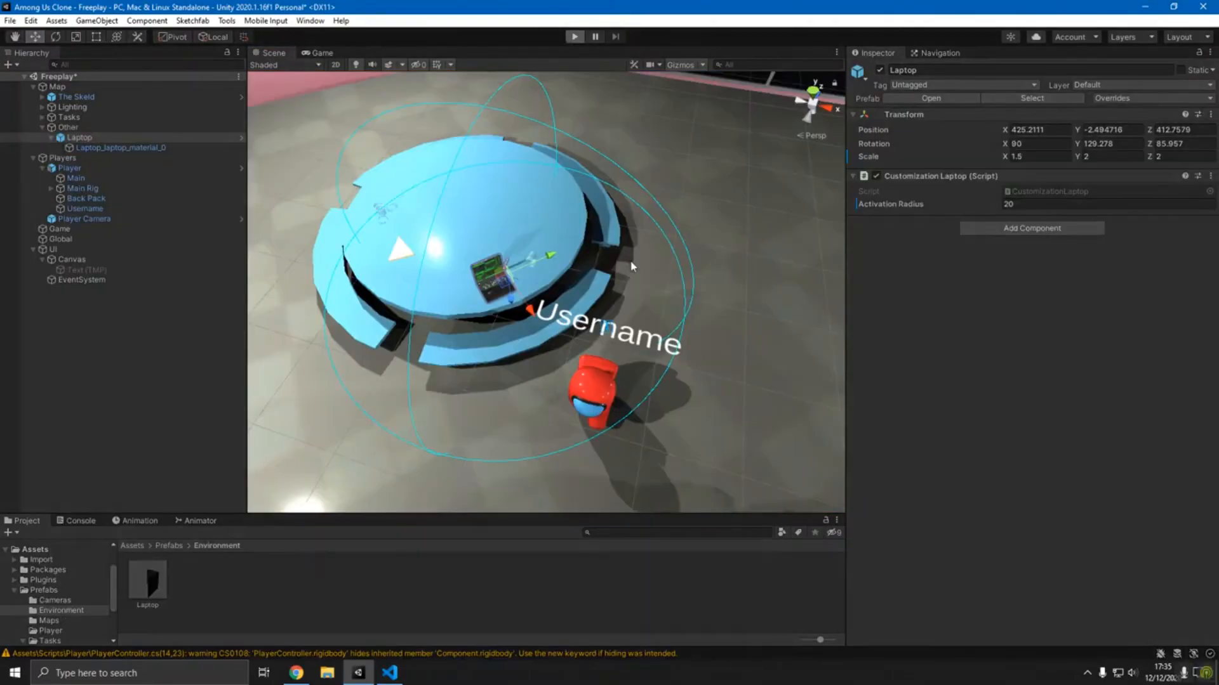
- Play-test walking away from the laptop and around the emergency table while checking the console log
key(s)
key(a)
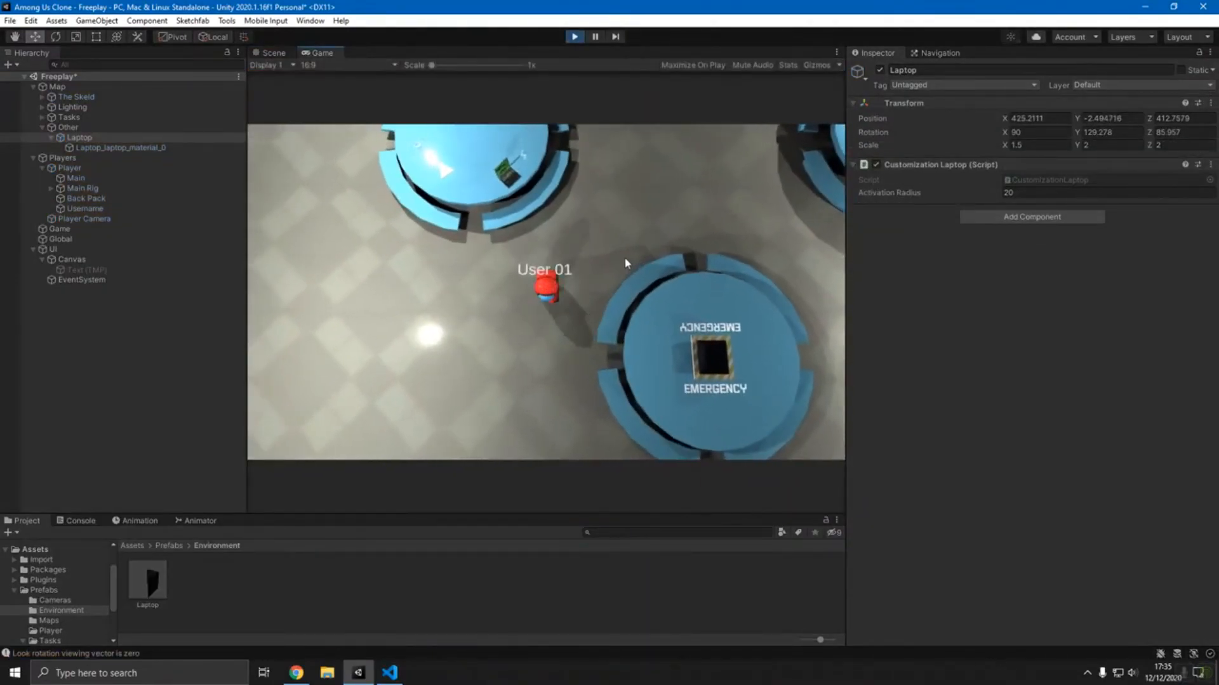
key(s)
click(82, 521)
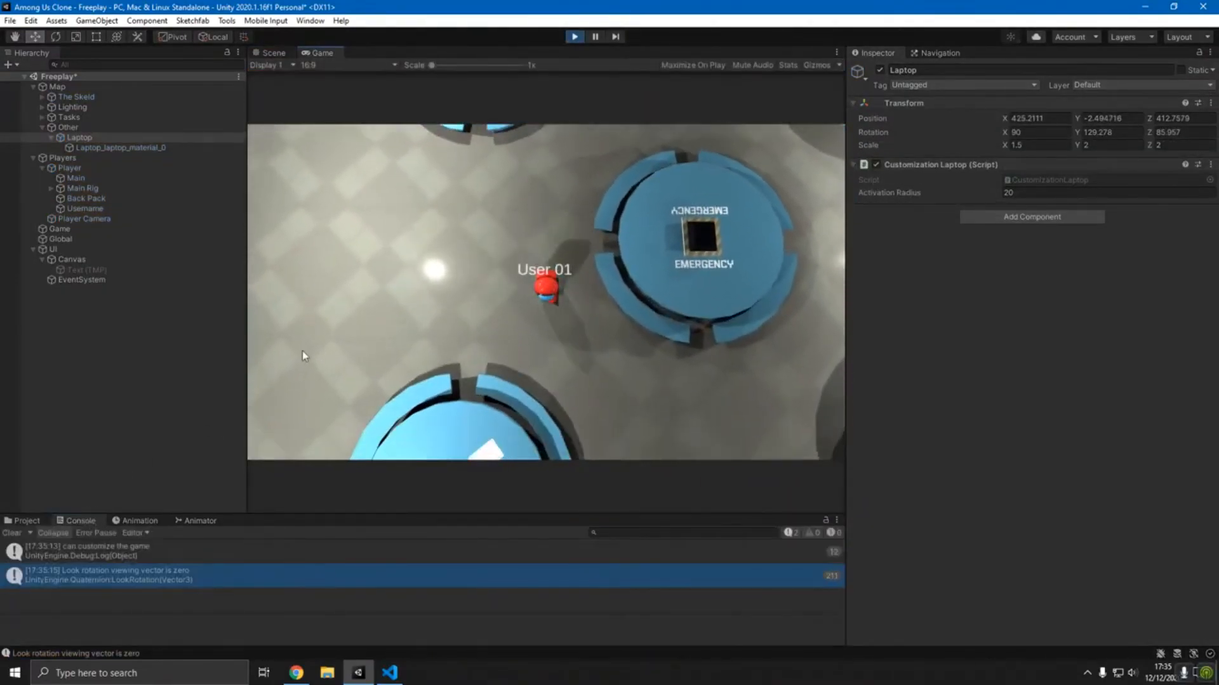
key(d)
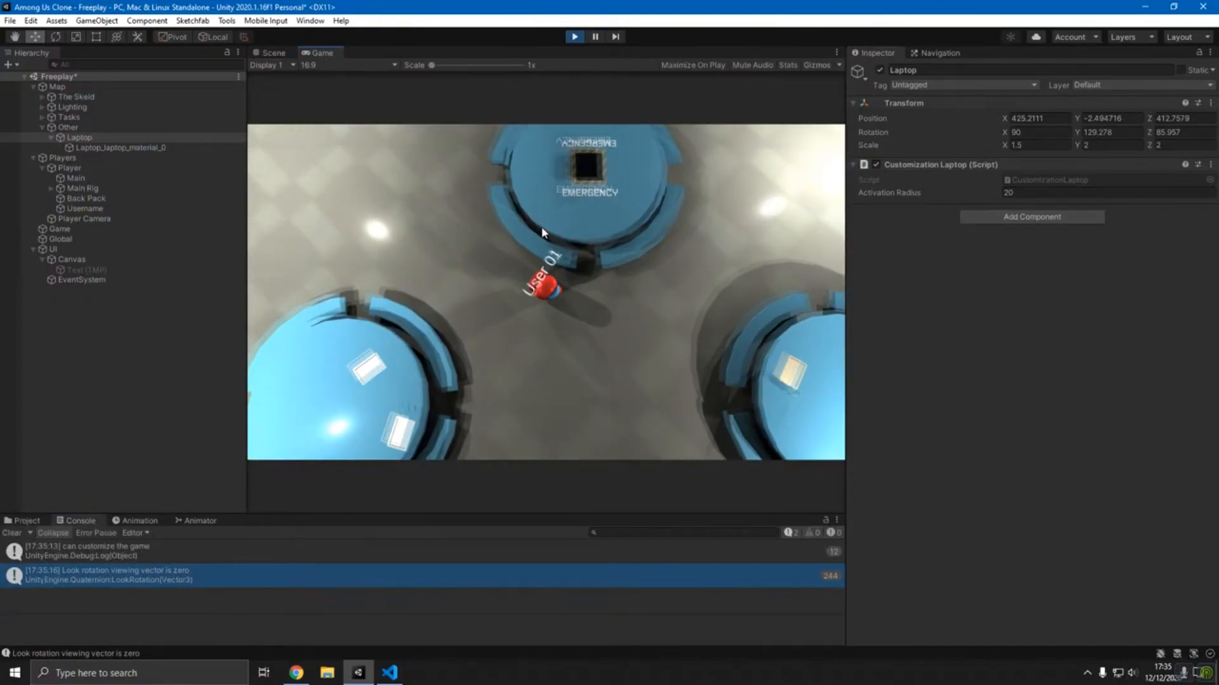
key(w)
key(w)
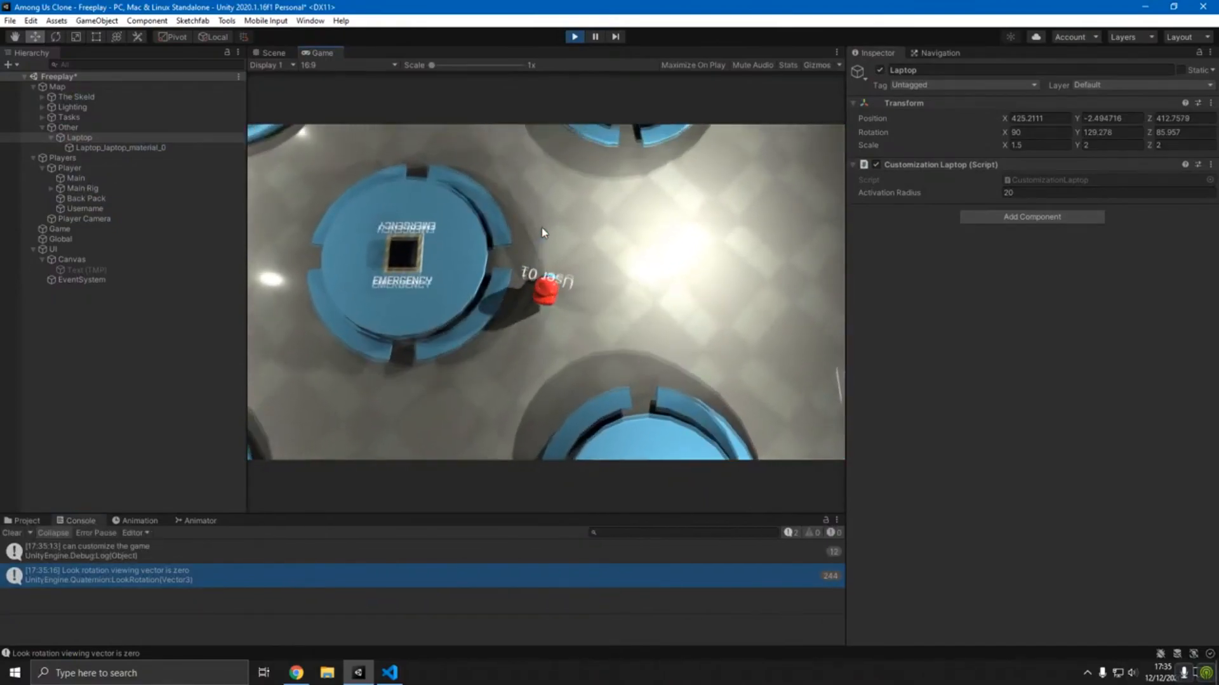
key(w)
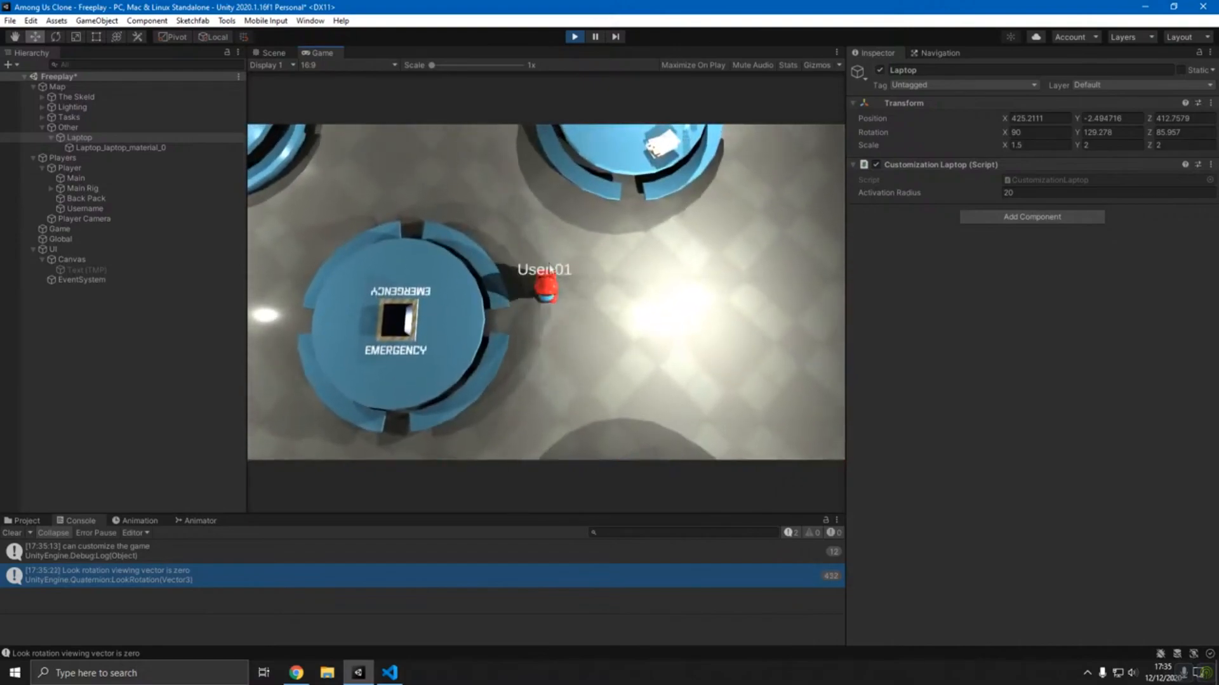
- Select the Player's Username text and review its TextMeshPro and material settings
click(89, 209)
scroll(1013, 318, down, 10)
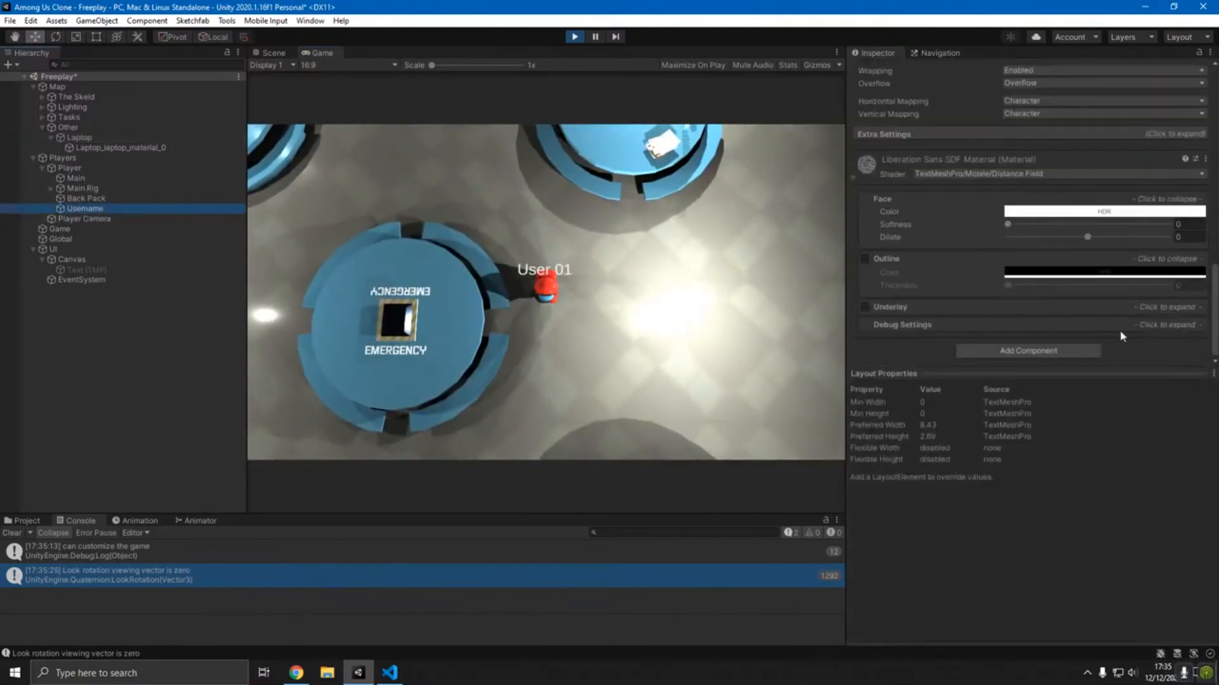
scroll(984, 268, up, 5)
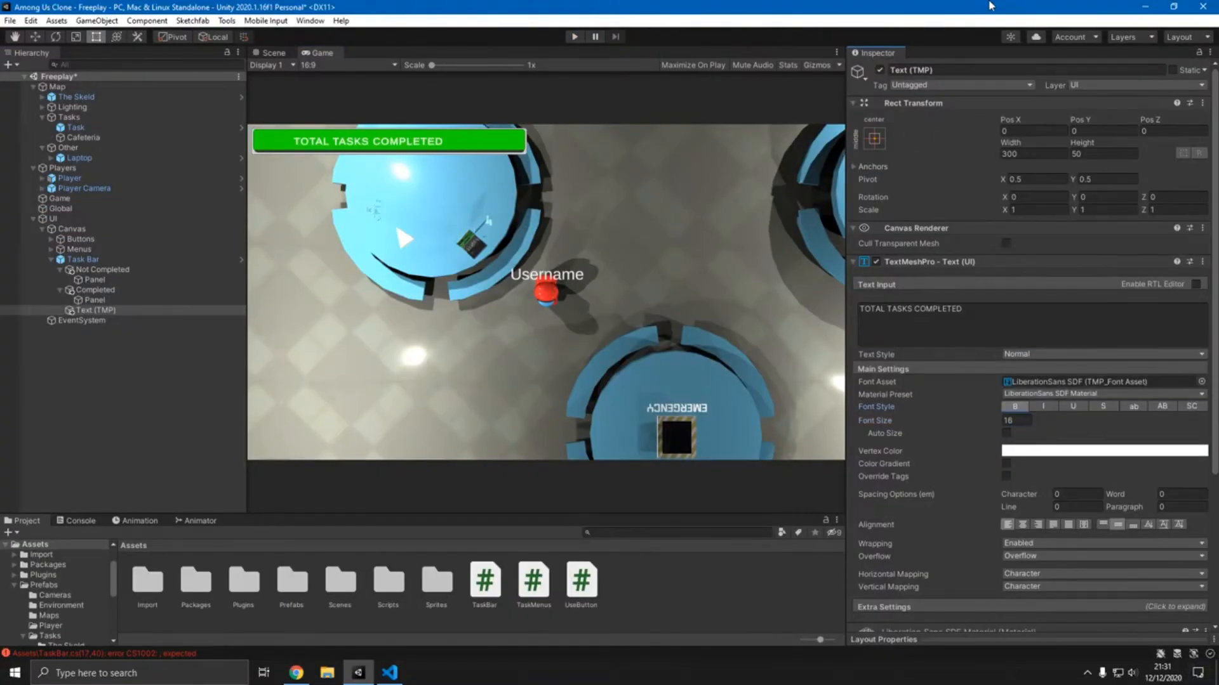
- Walk the player up to the laptop table in play mode, open the Customize menu, and close it again
key(Down)
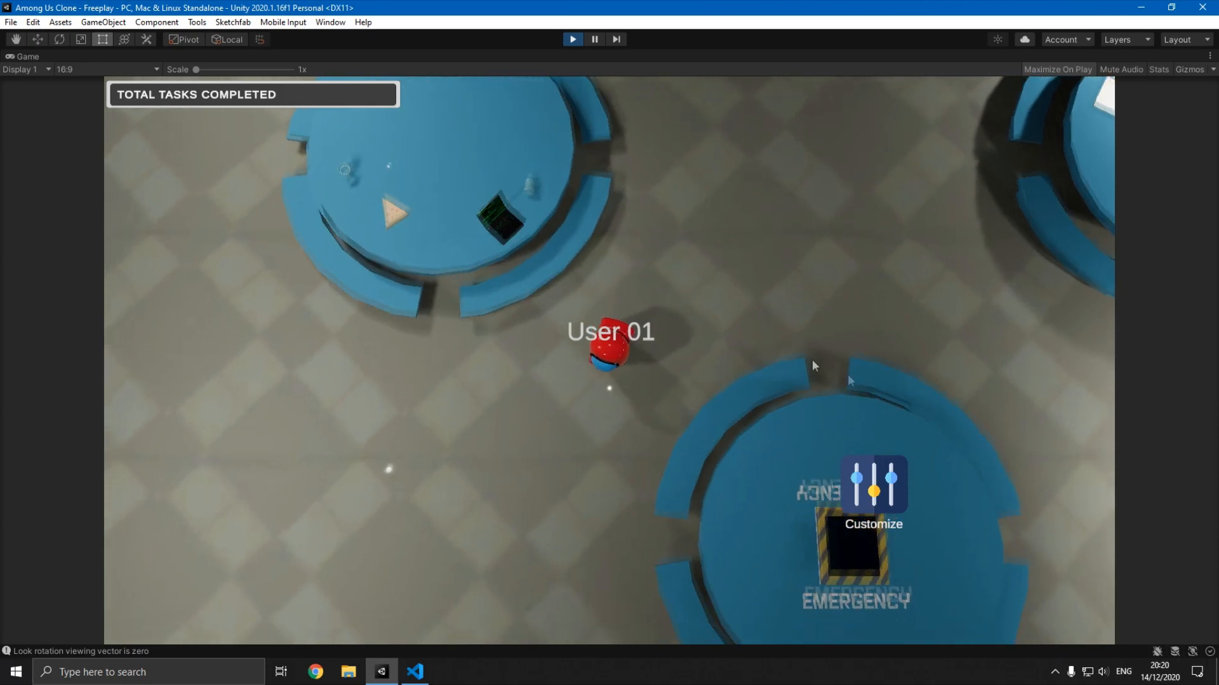
key(w)
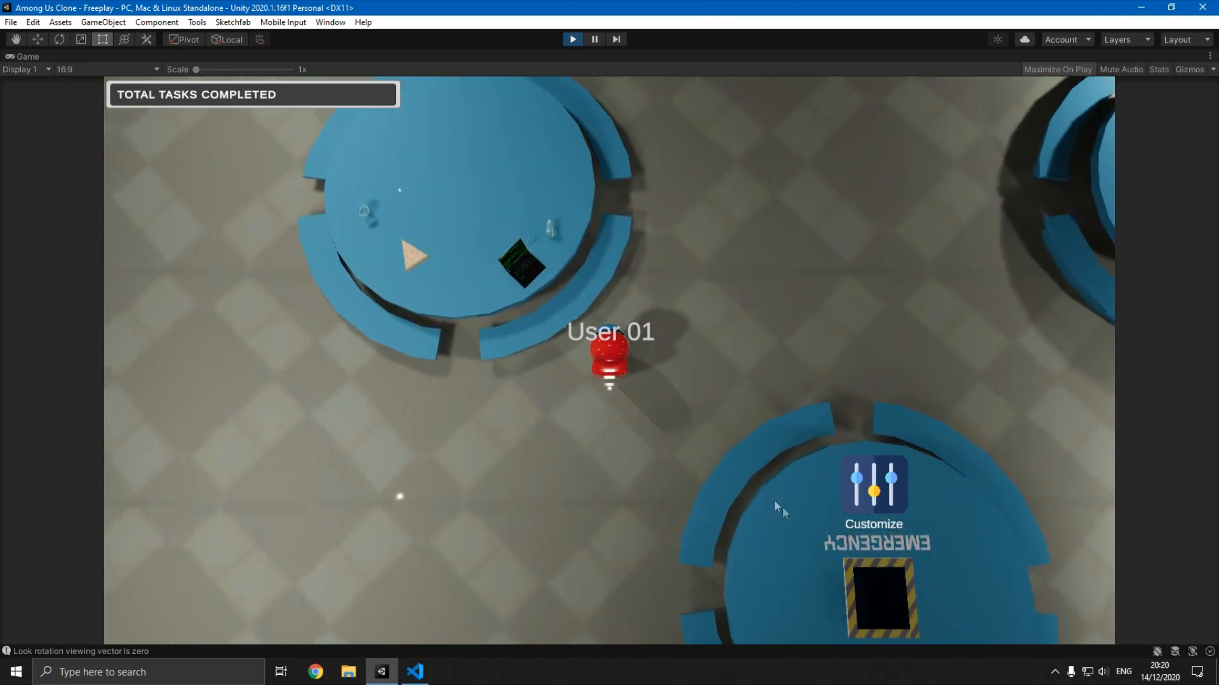
key(a)
key(w)
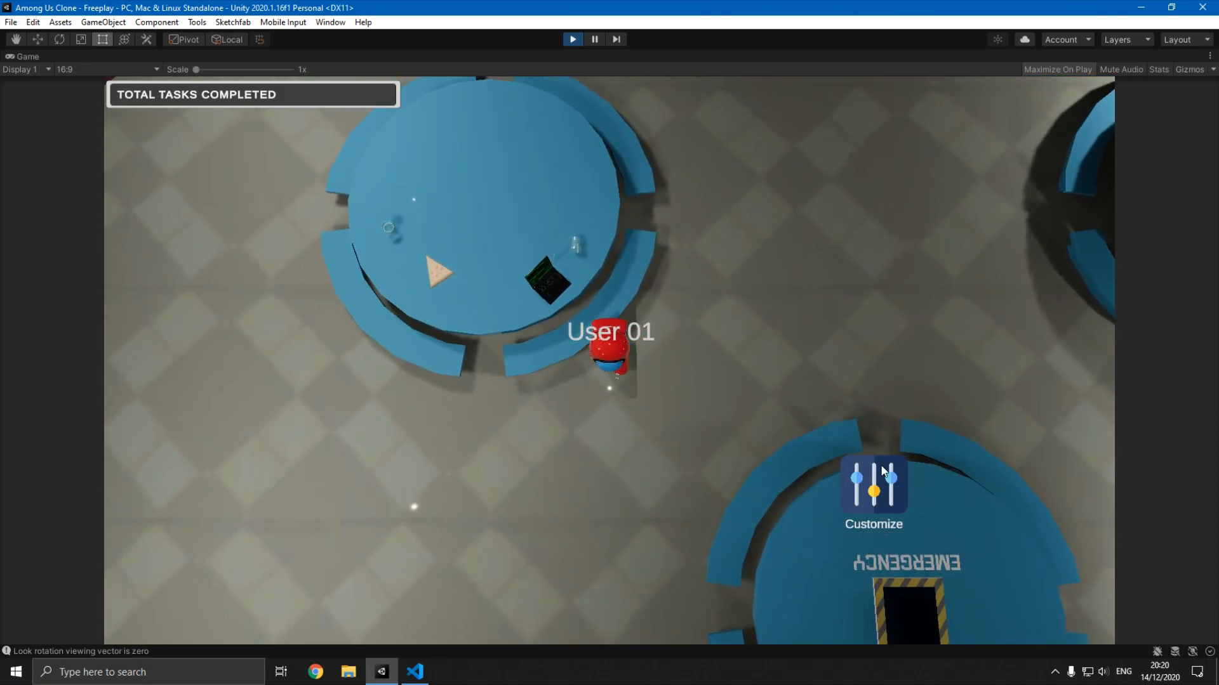
click(882, 471)
click(875, 235)
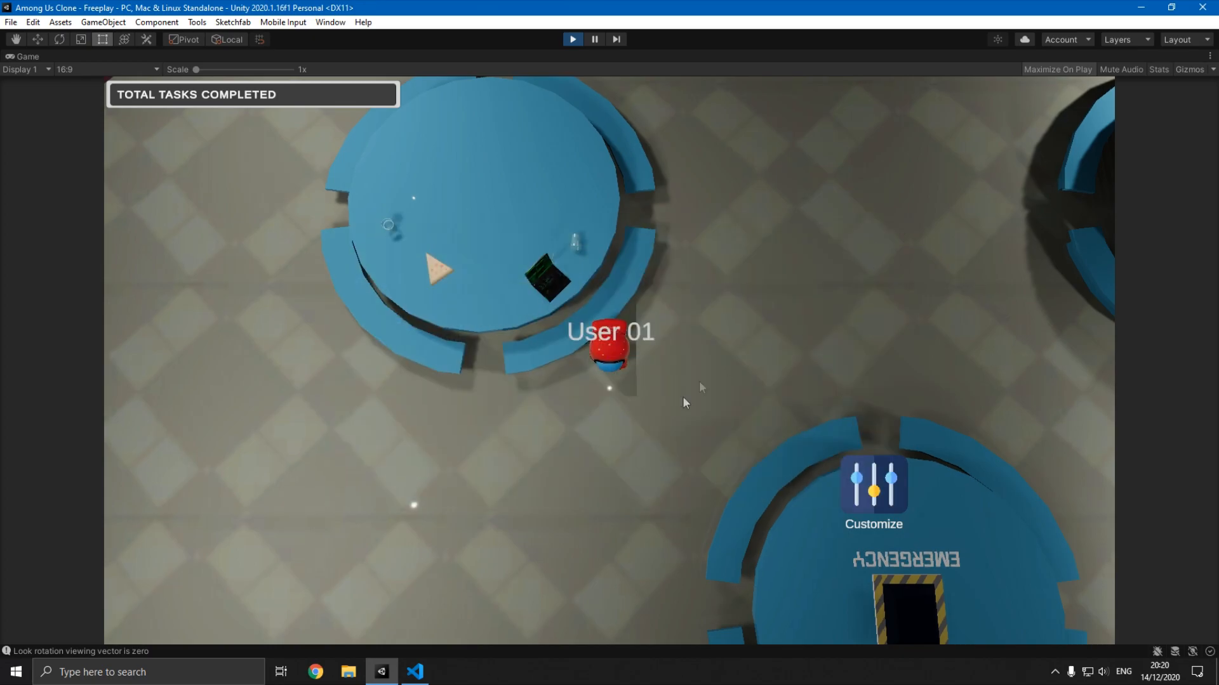
- Walk the player around the cafeteria tables in play mode to test movement and the upright username label
key(s)
key(d)
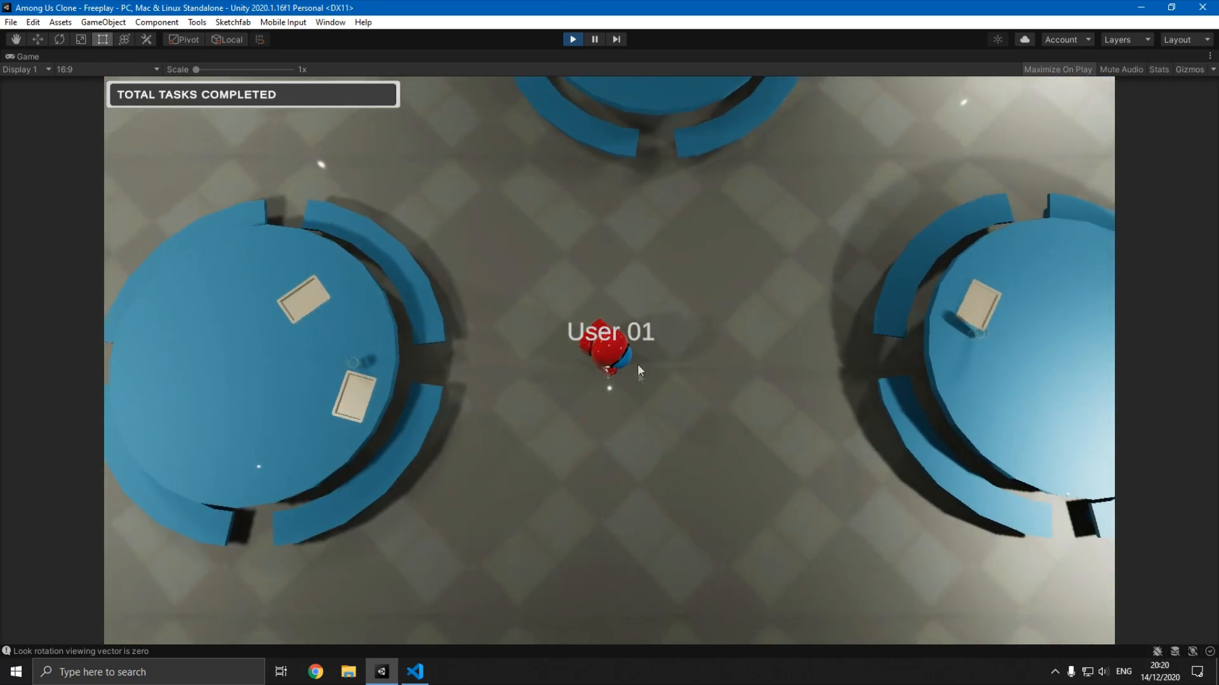
key(w)
key(d)
key(d)
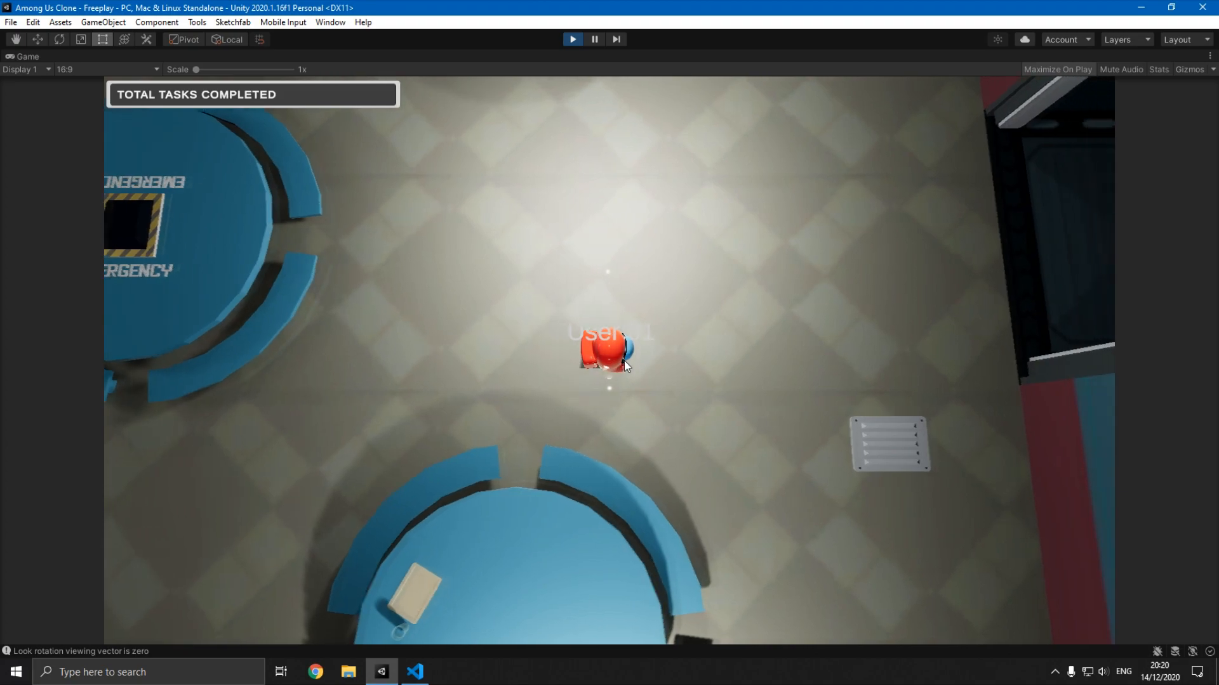
key(s)
key(a)
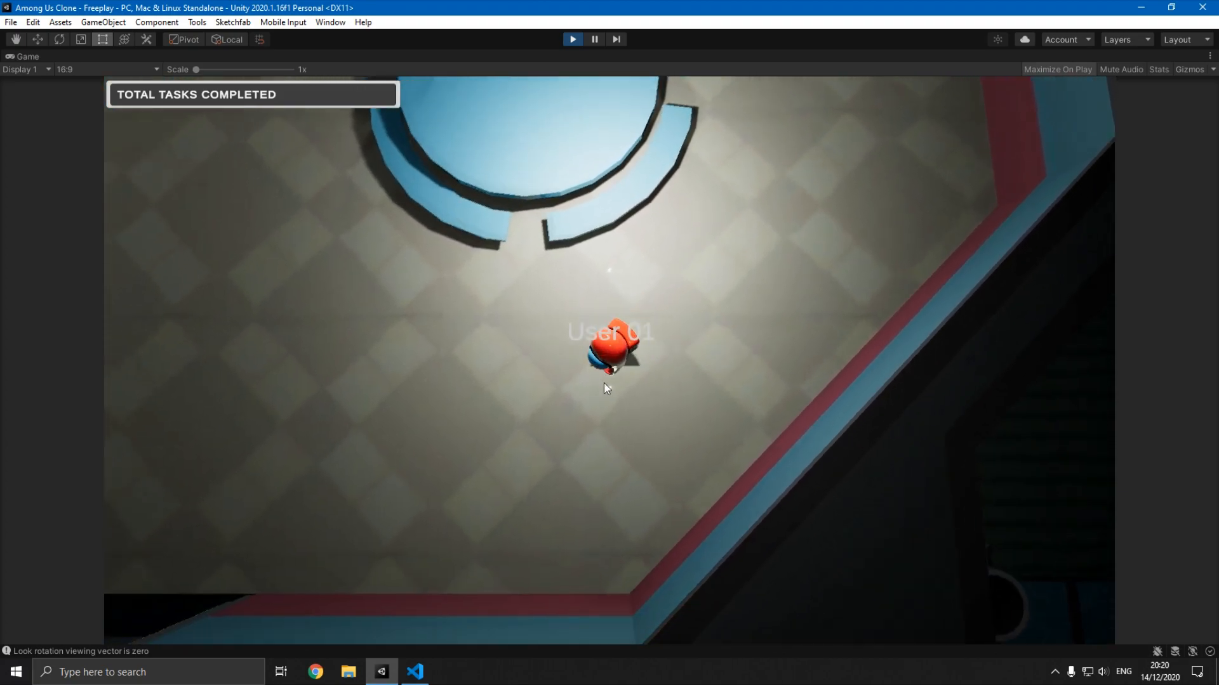
key(w)
key(d)
key(d)
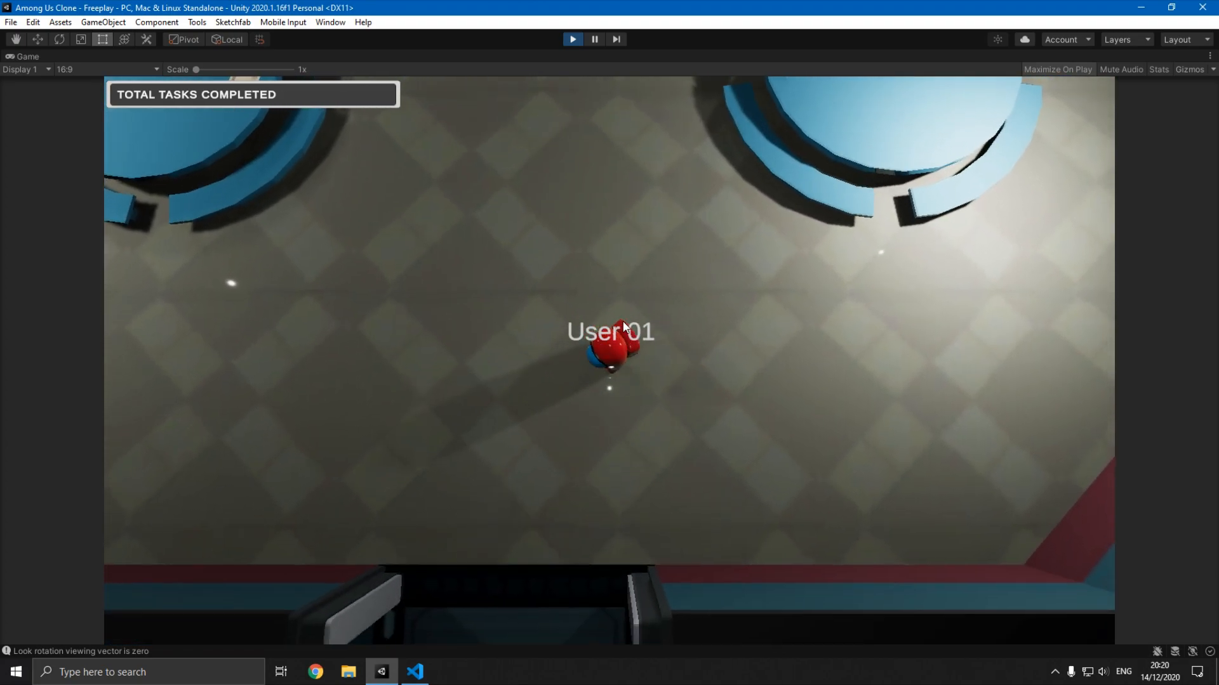
key(w)
key(a)
key(s)
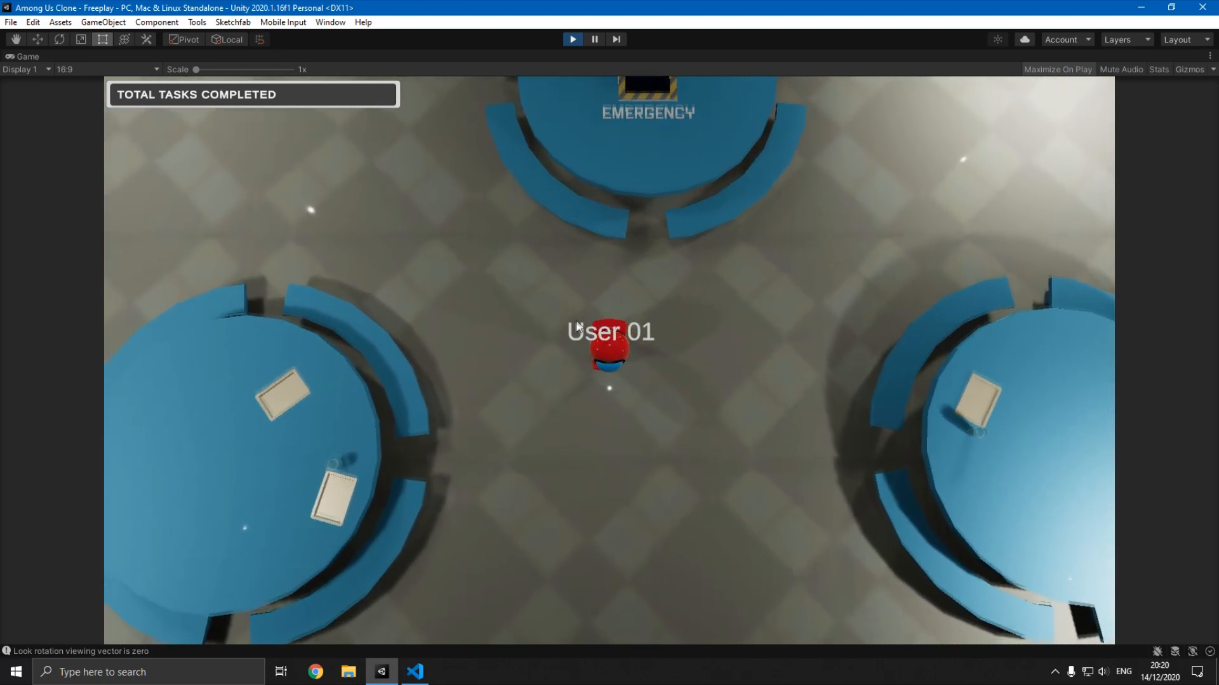
key(s)
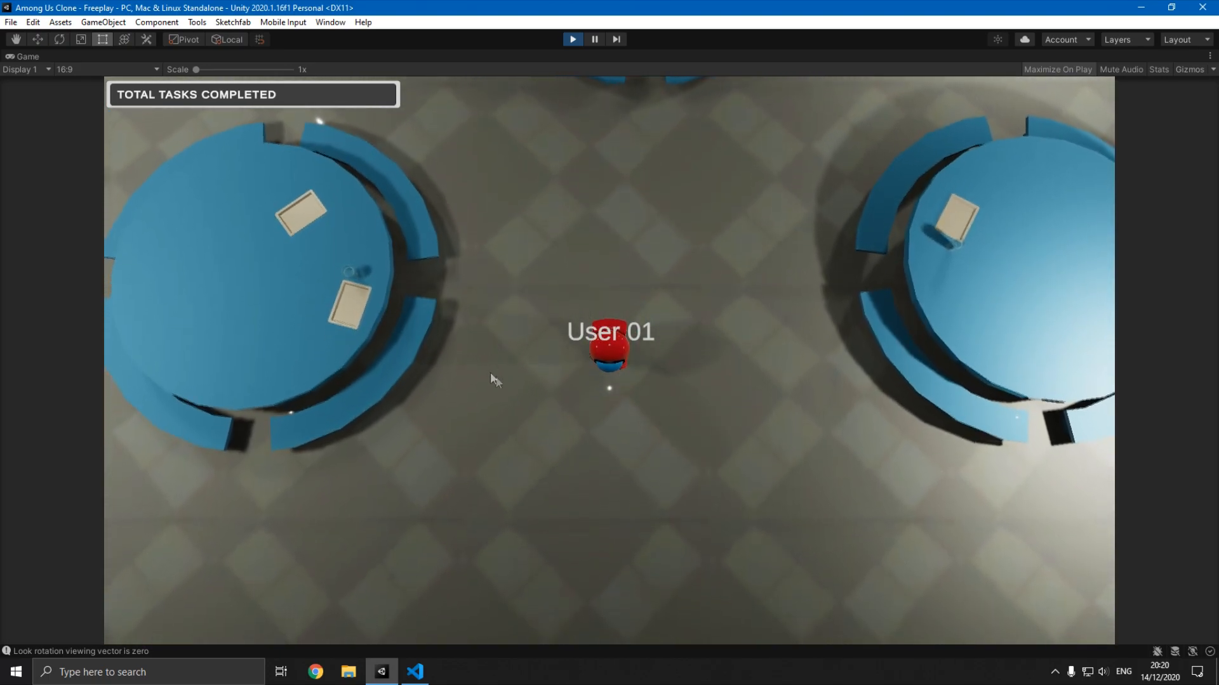
- Walk the player through the cafeteria to the laptop table, open the Customize menu, run be_impostor.exe, and close the menu
key(w)
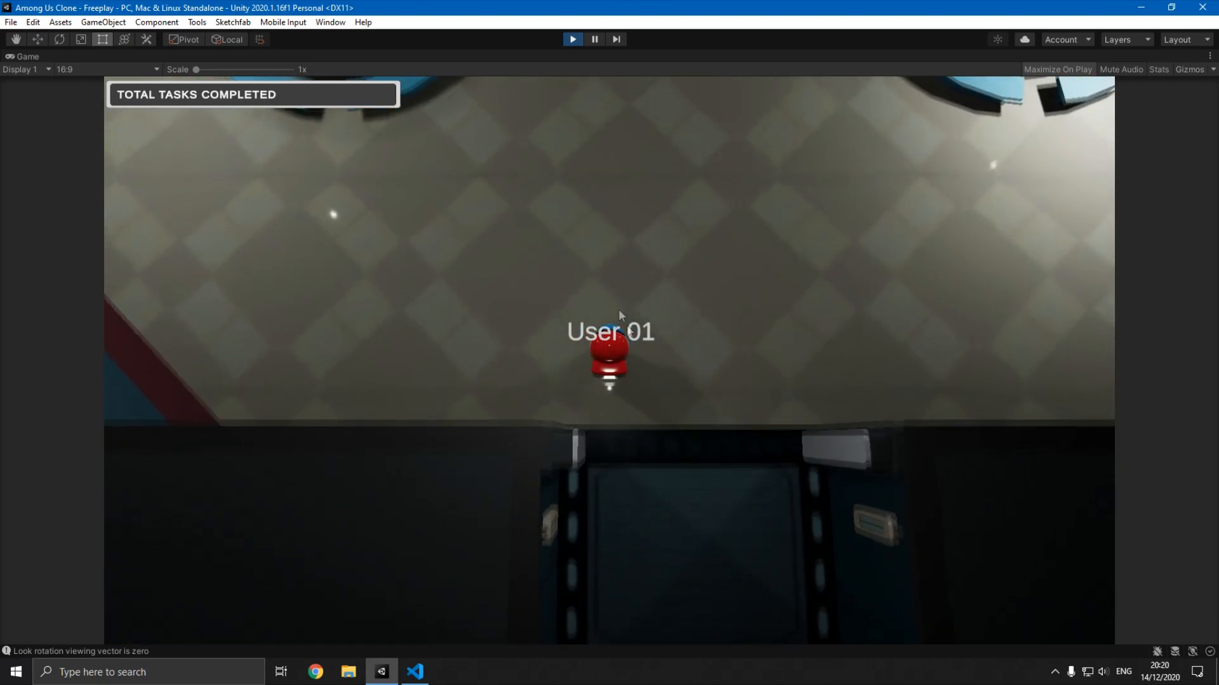
key(d)
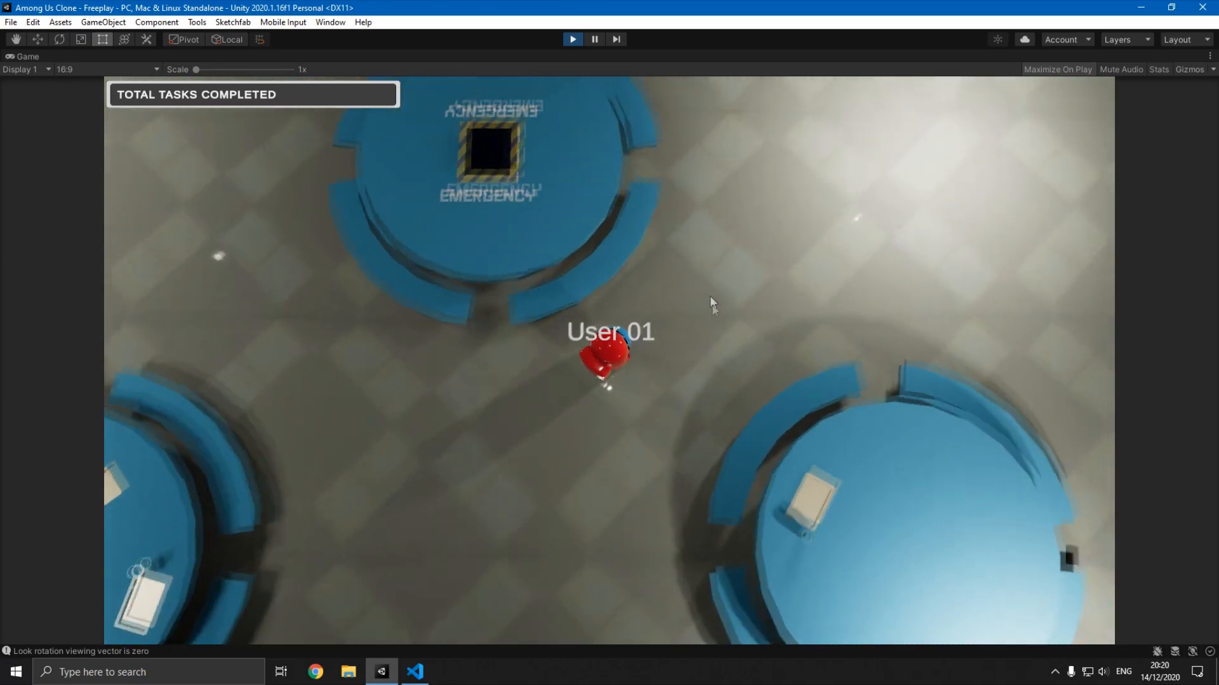
key(a)
key(a)
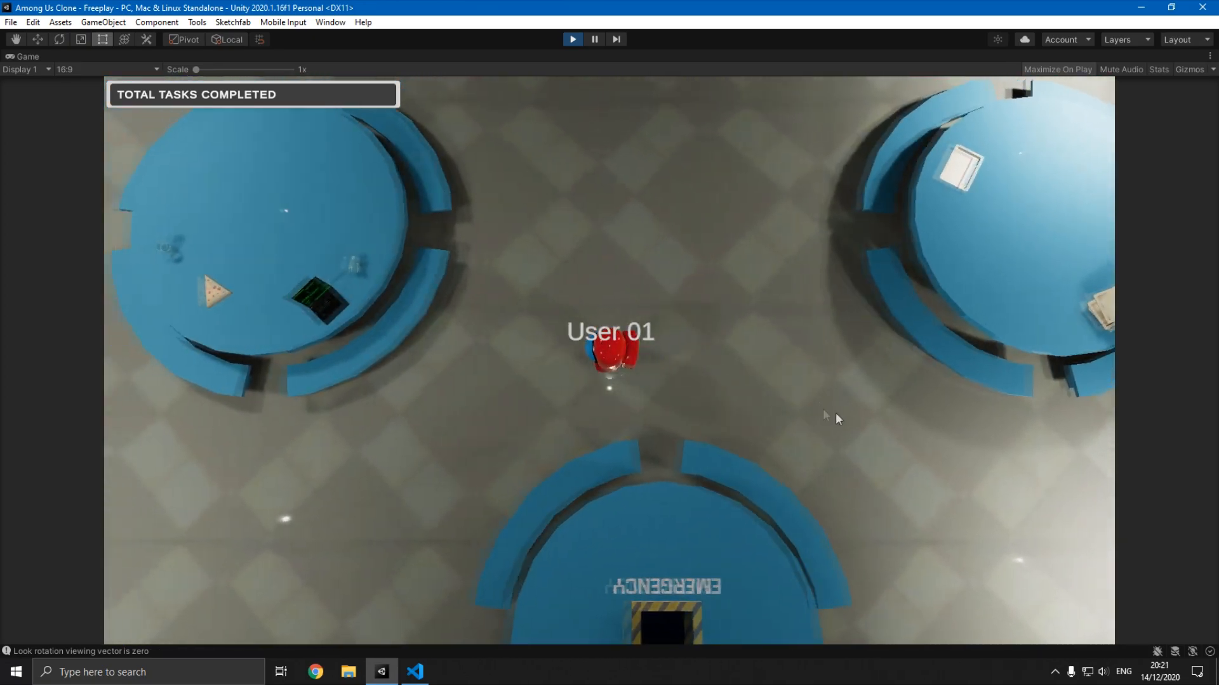
click(859, 486)
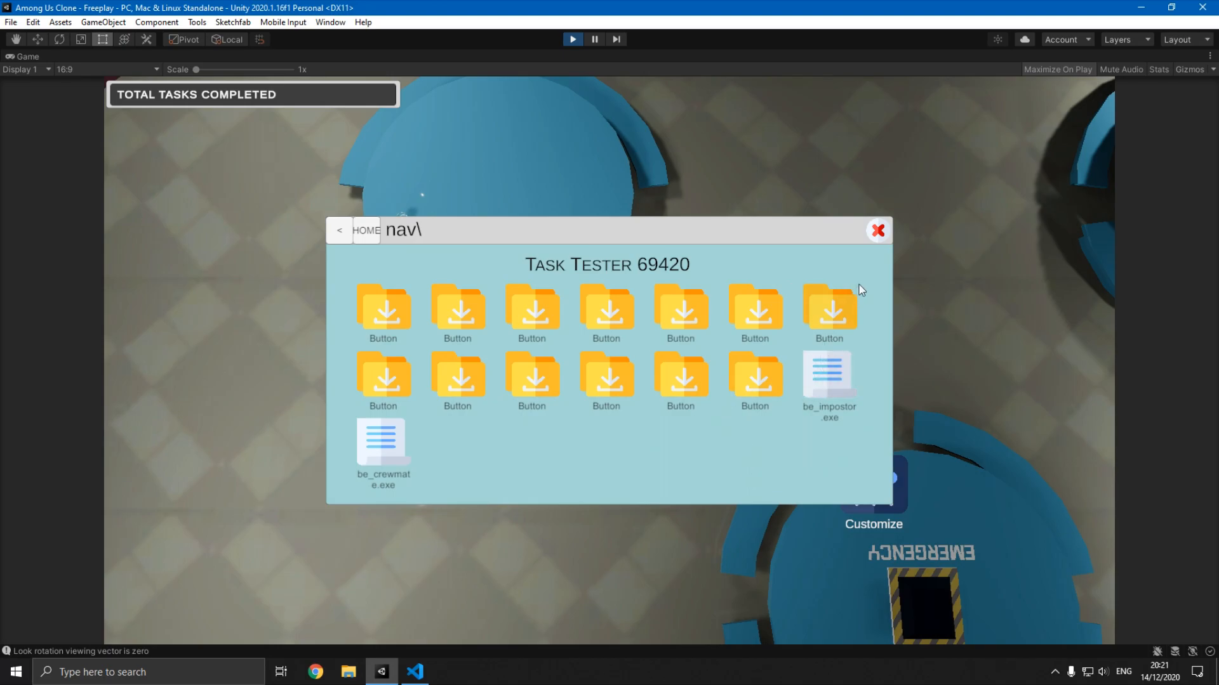
click(878, 233)
- Walk the impostor past the cafeteria tables to the task panel on the diagonal wall and back to test task access
key(s)
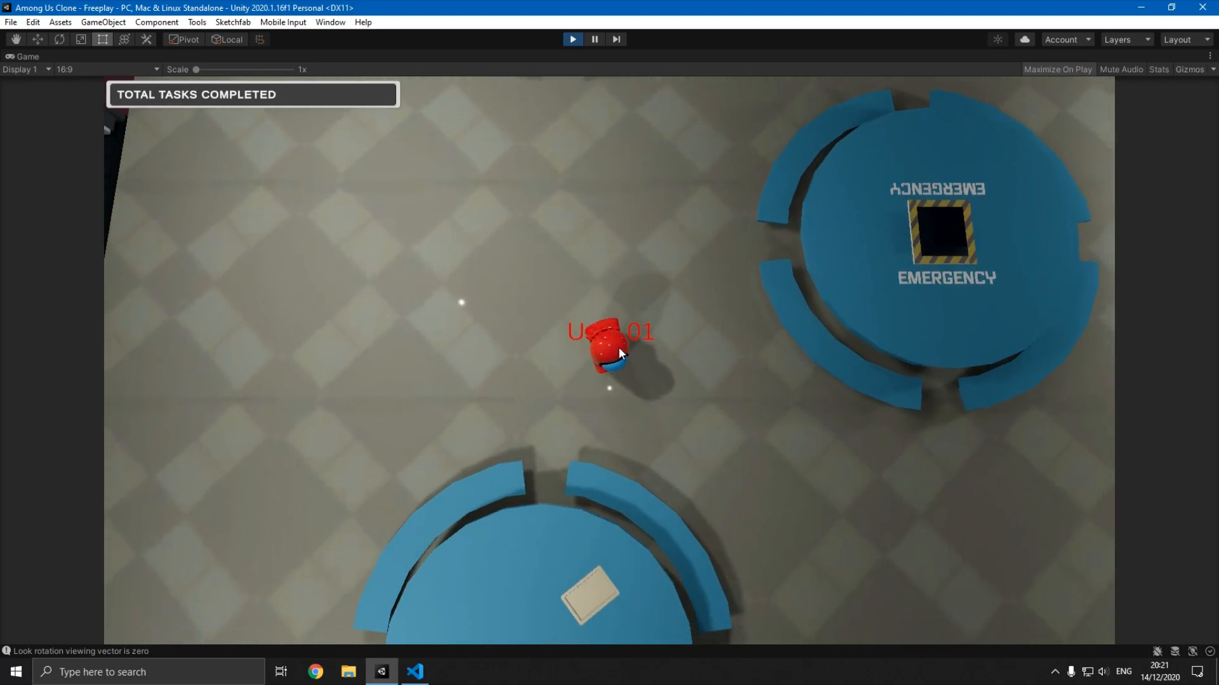
key(w)
key(a)
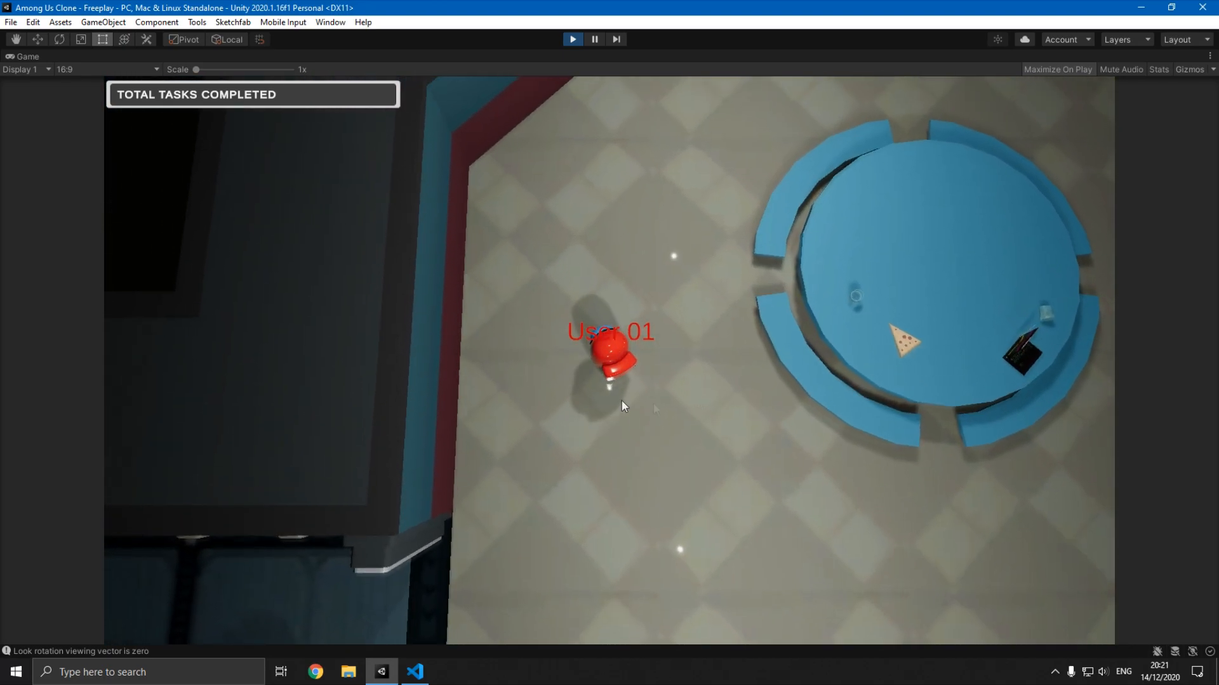
key(w)
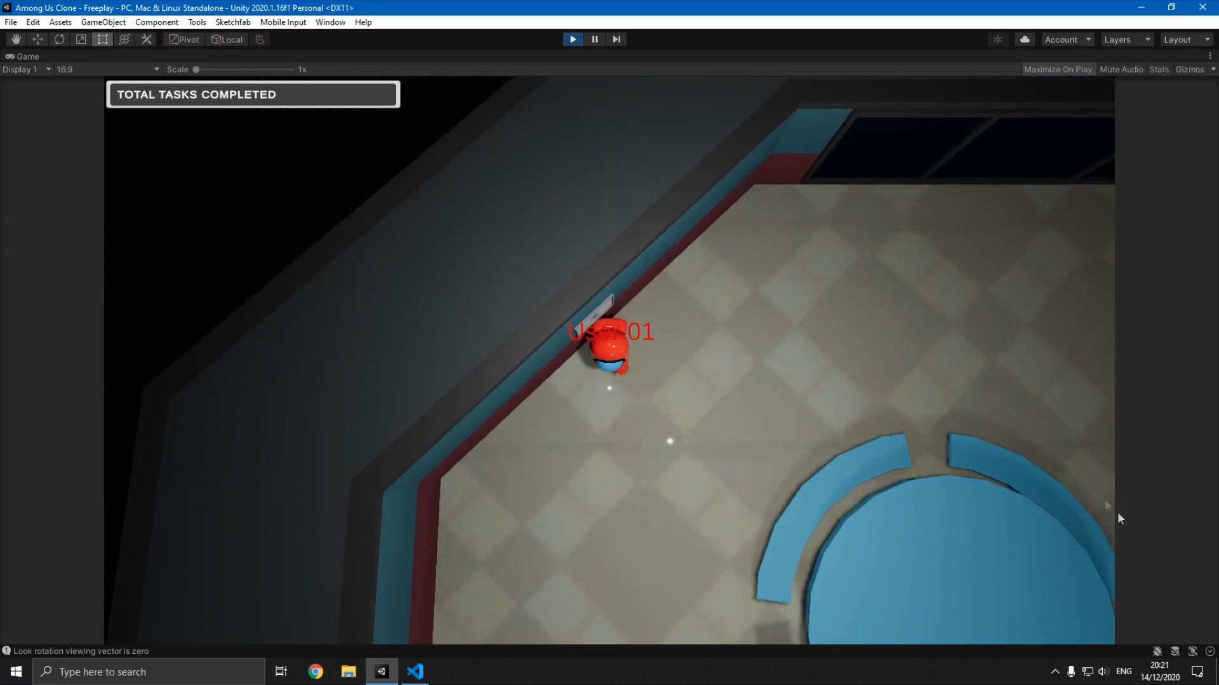
key(s)
key(d)
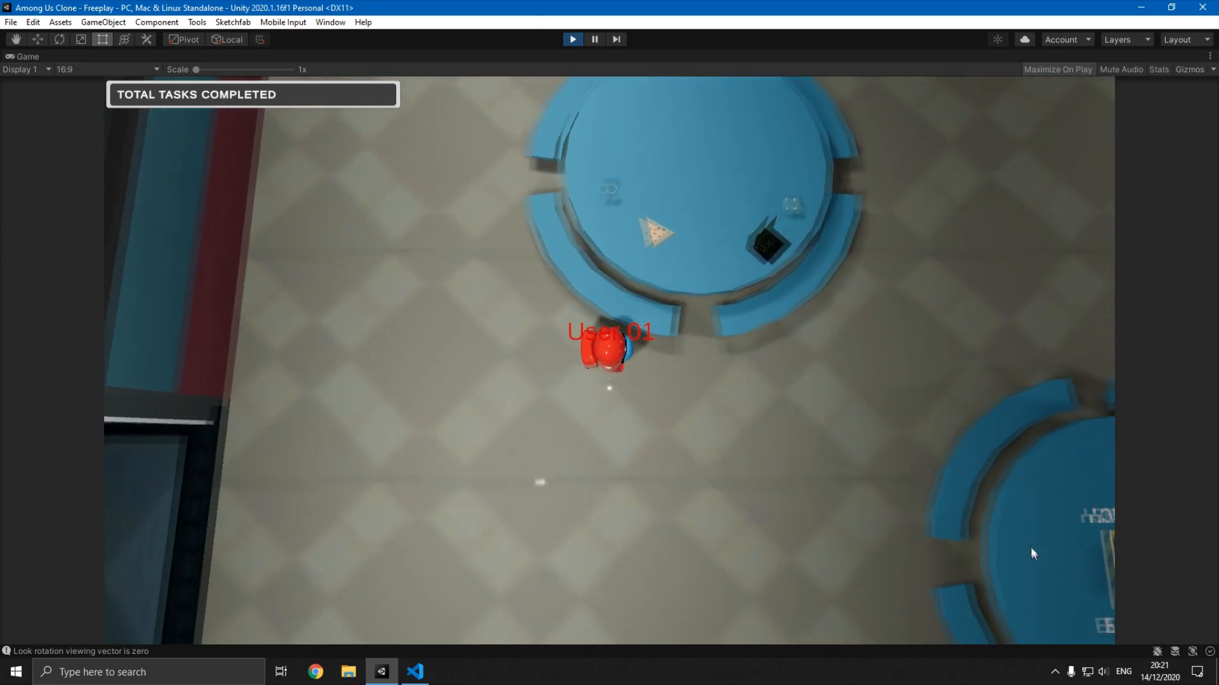
- Return to the laptop table, reopen the Customize menu, switch the role back with be_crewmate.exe, and close the menu
key(d)
click(878, 496)
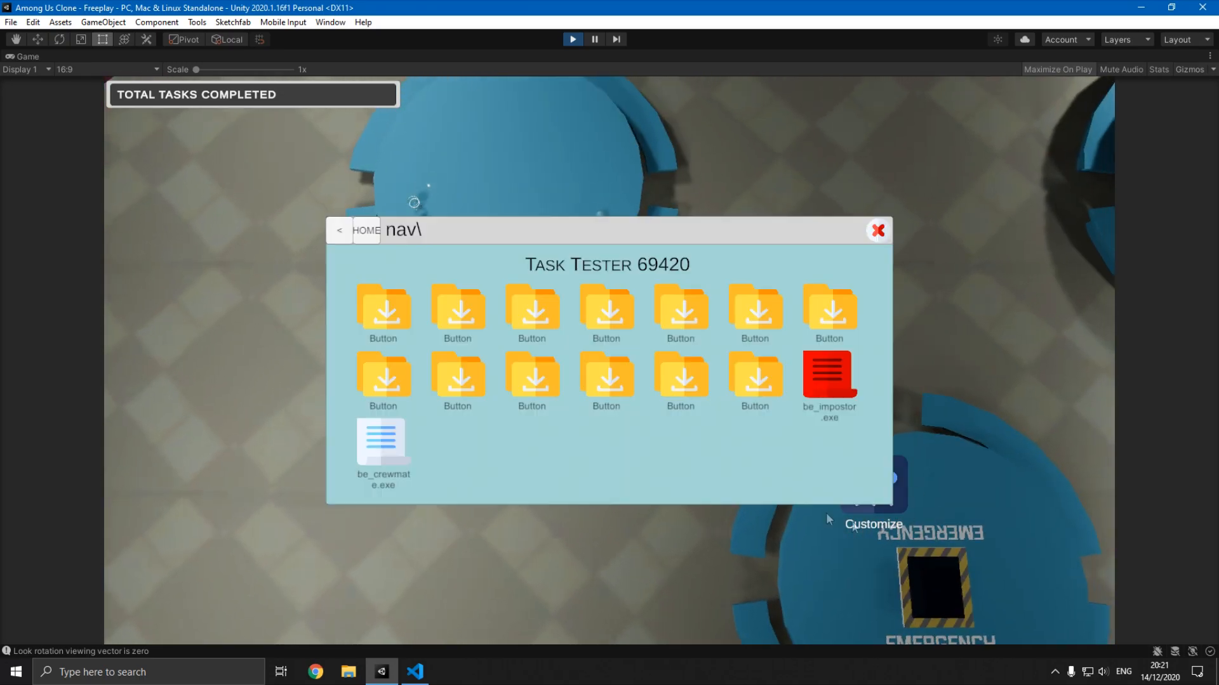
click(878, 231)
- Walk the crewmate to the diagonal wall's task panel, use it, and complete the "Click Me!" task
key(a)
key(w)
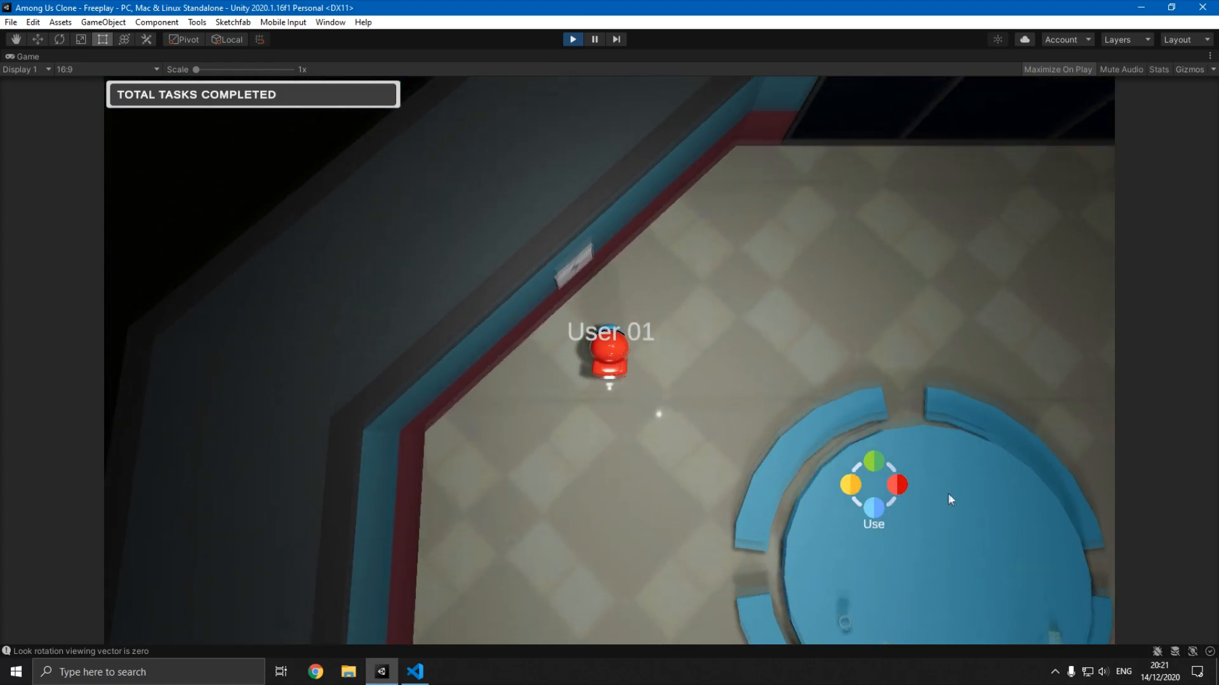
click(869, 498)
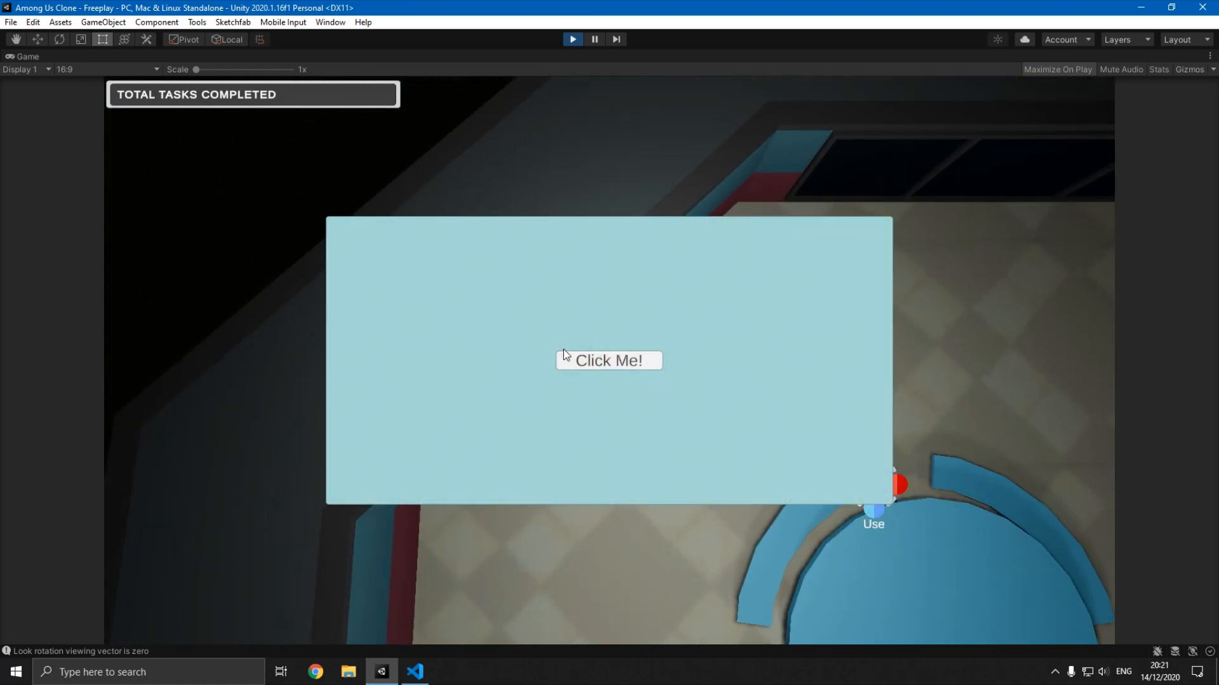
click(619, 360)
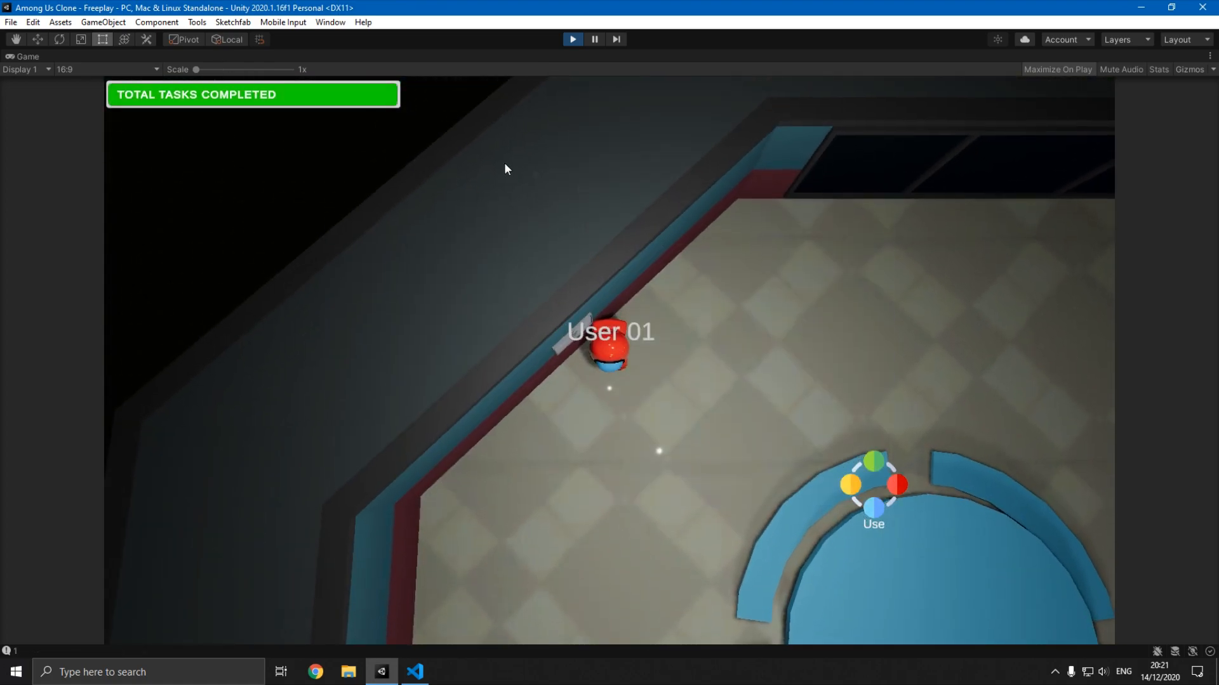
- Walk the player from the wall panel past the emergency table and out of the cafeteria into the adjoining hallway
key(s)
key(a)
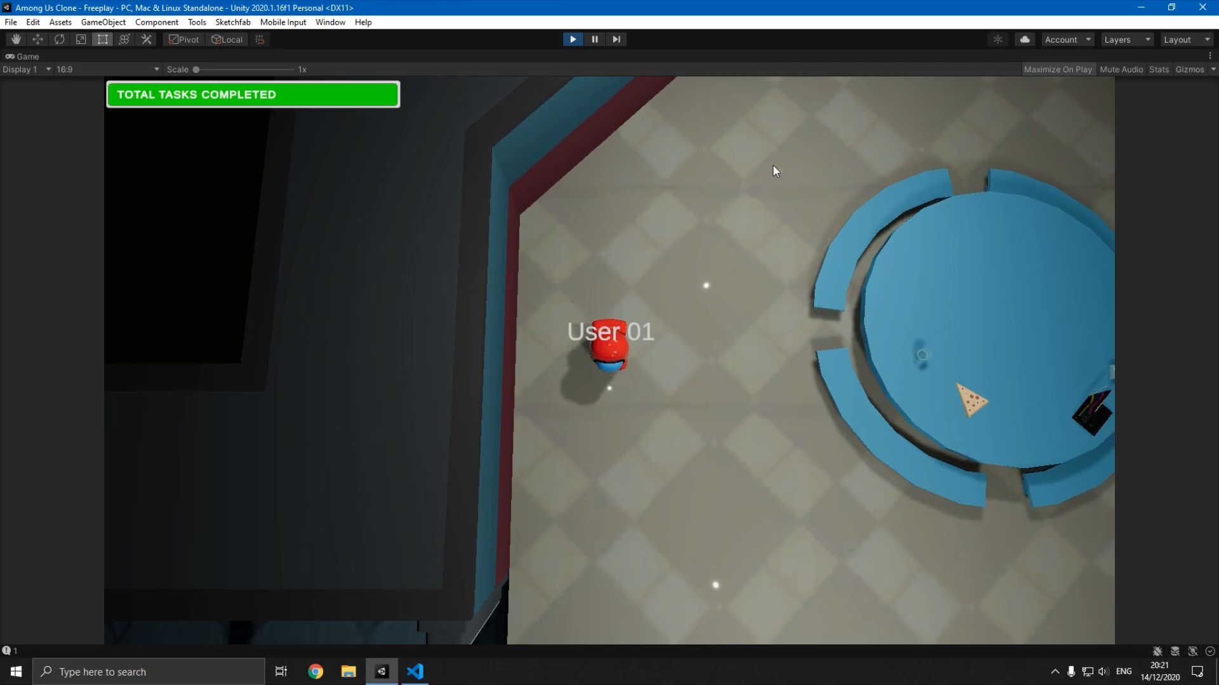
key(s)
key(d)
key(s)
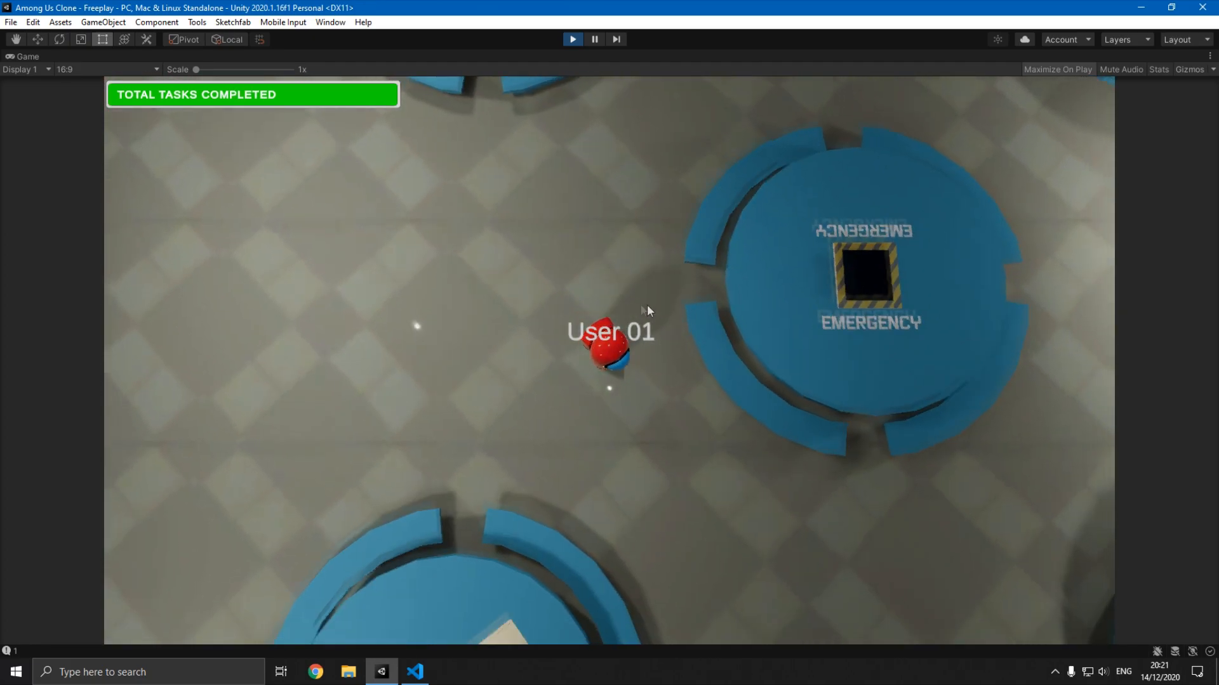
key(s)
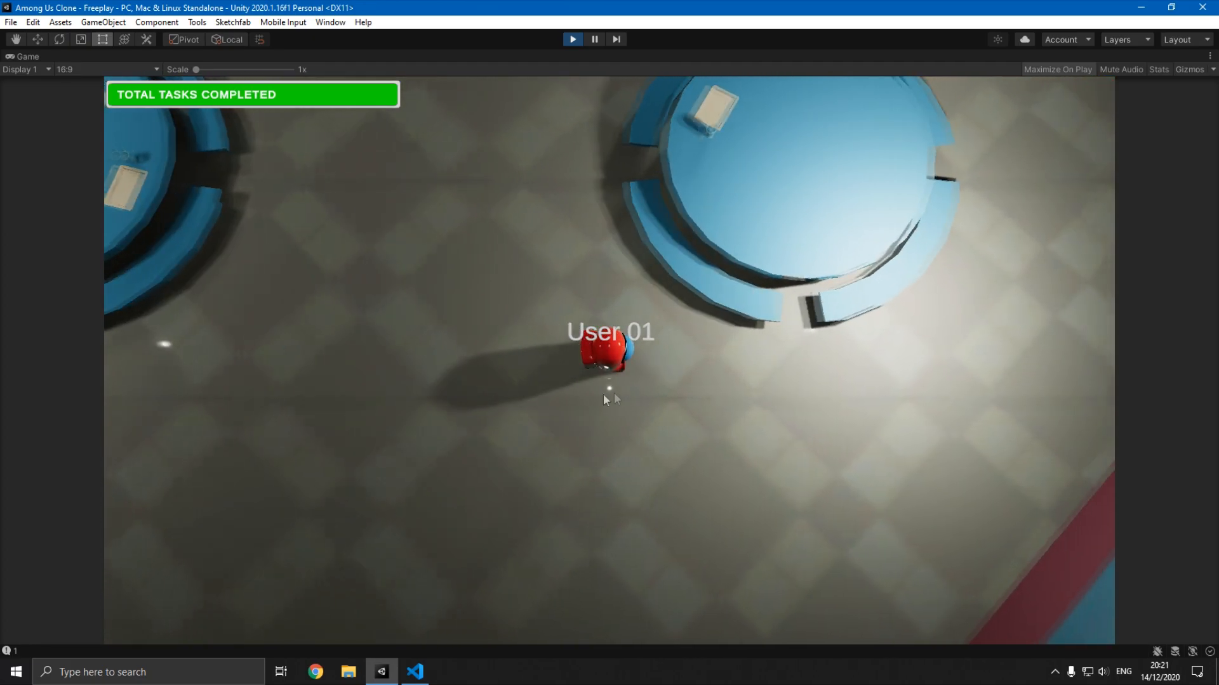
key(s)
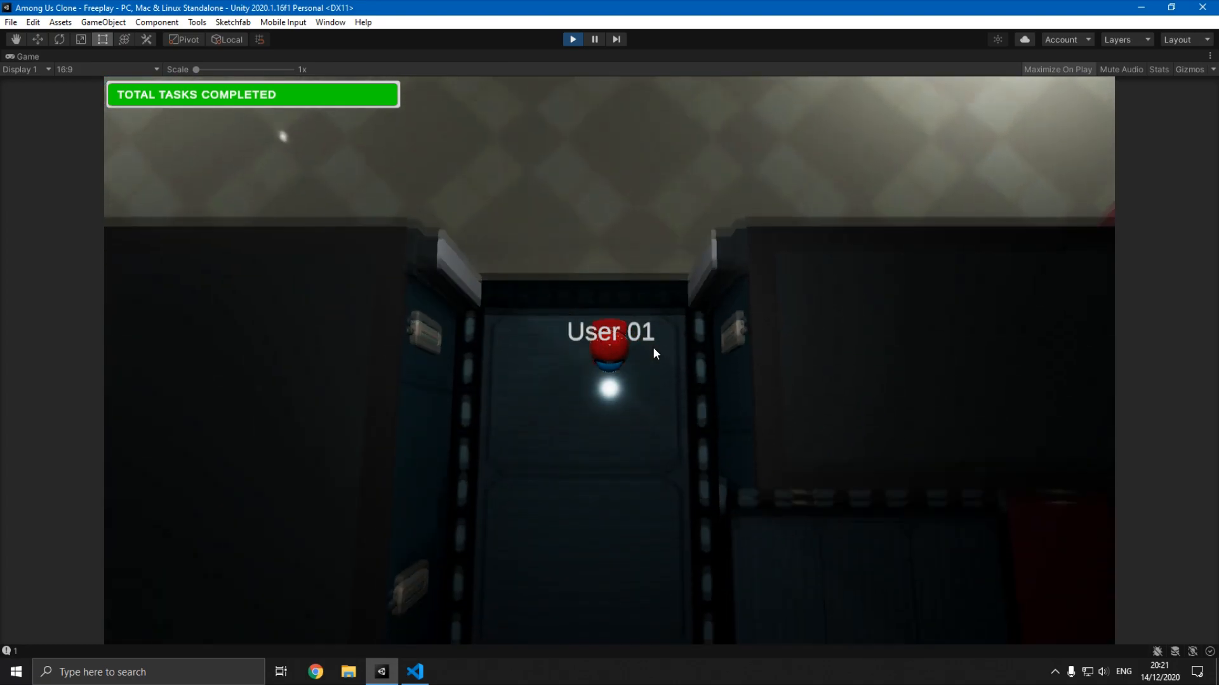
- Explore the Skeld map in play mode, walking through the admin room, electrical room and corridor to the reactor
key(s)
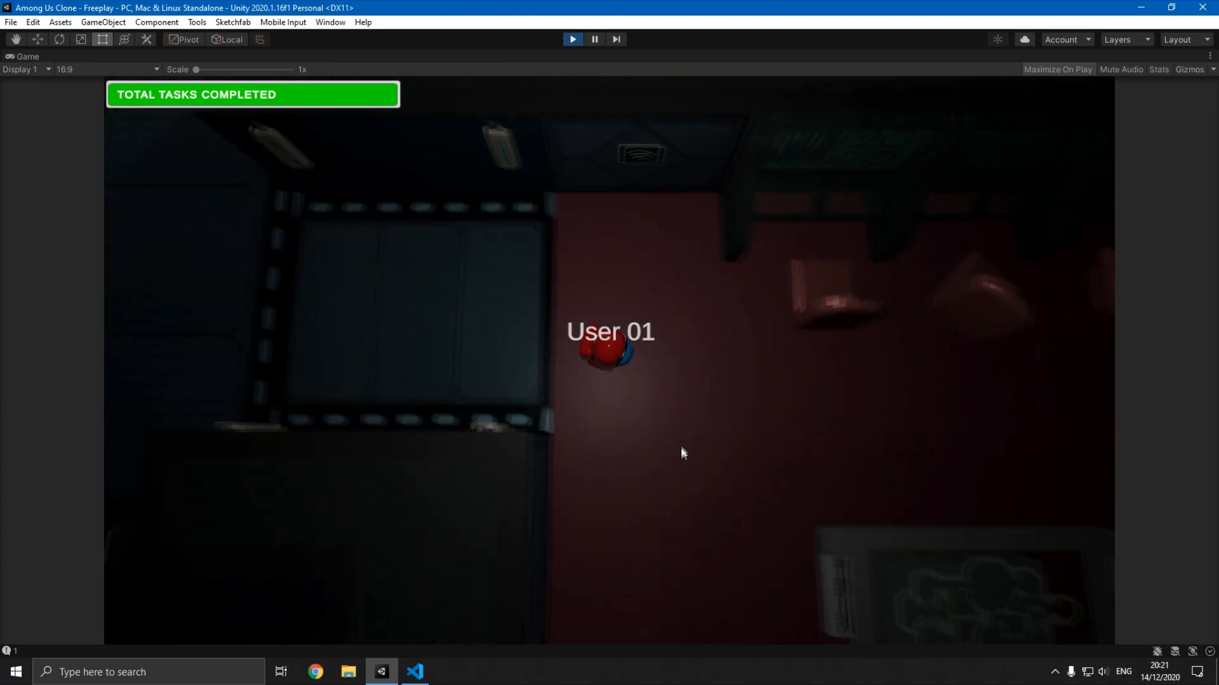
key(s)
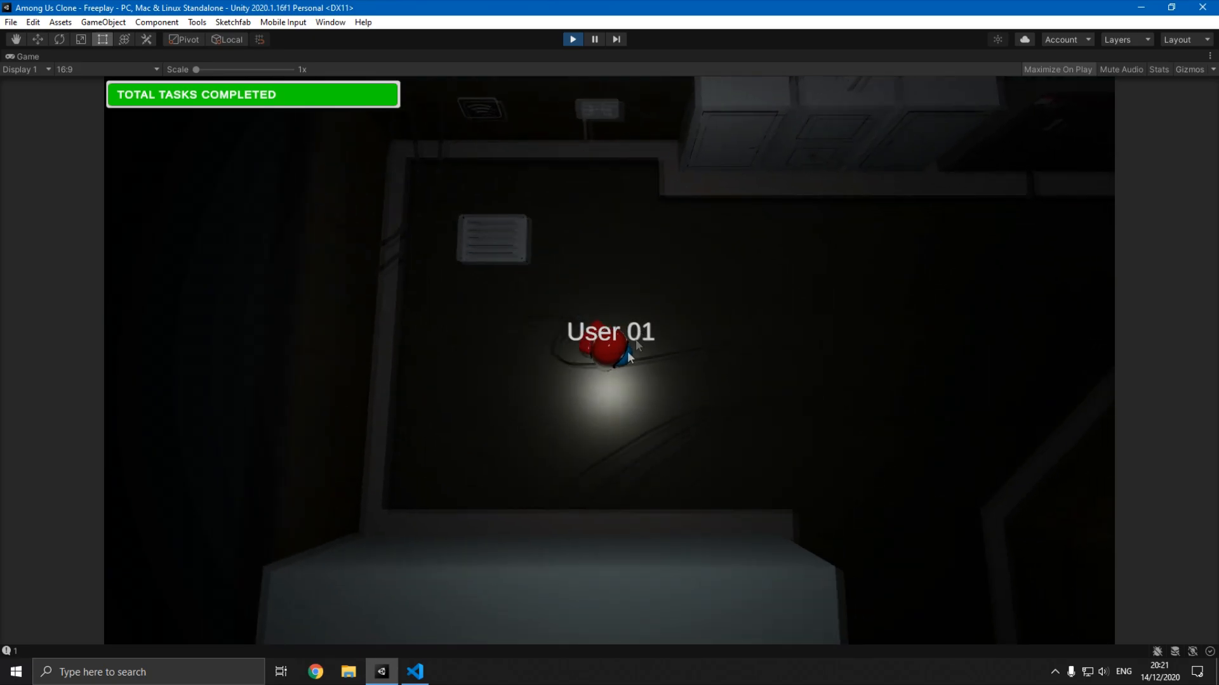
key(d)
key(s)
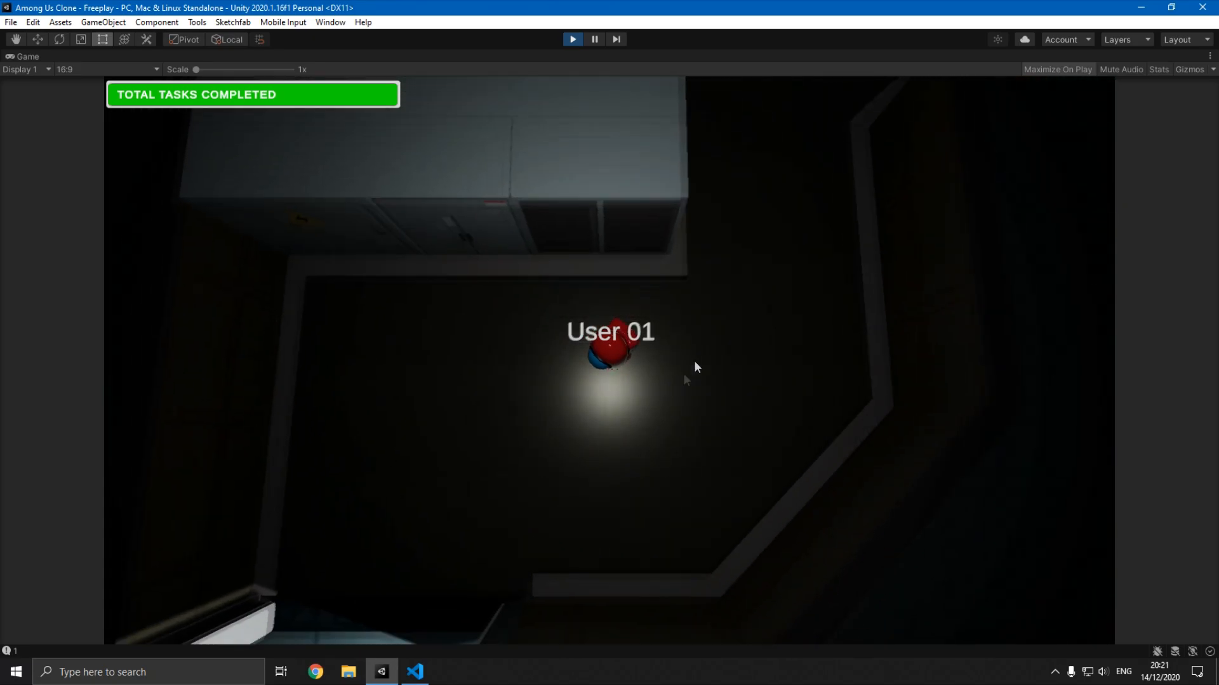
key(s)
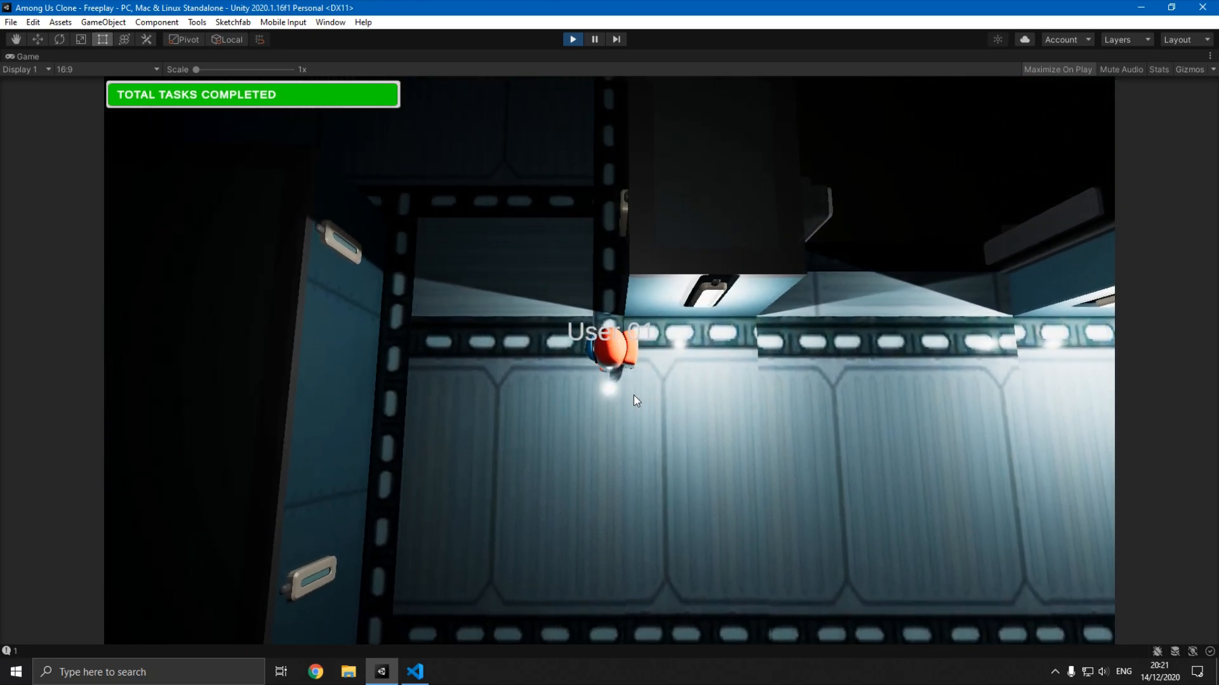
key(w)
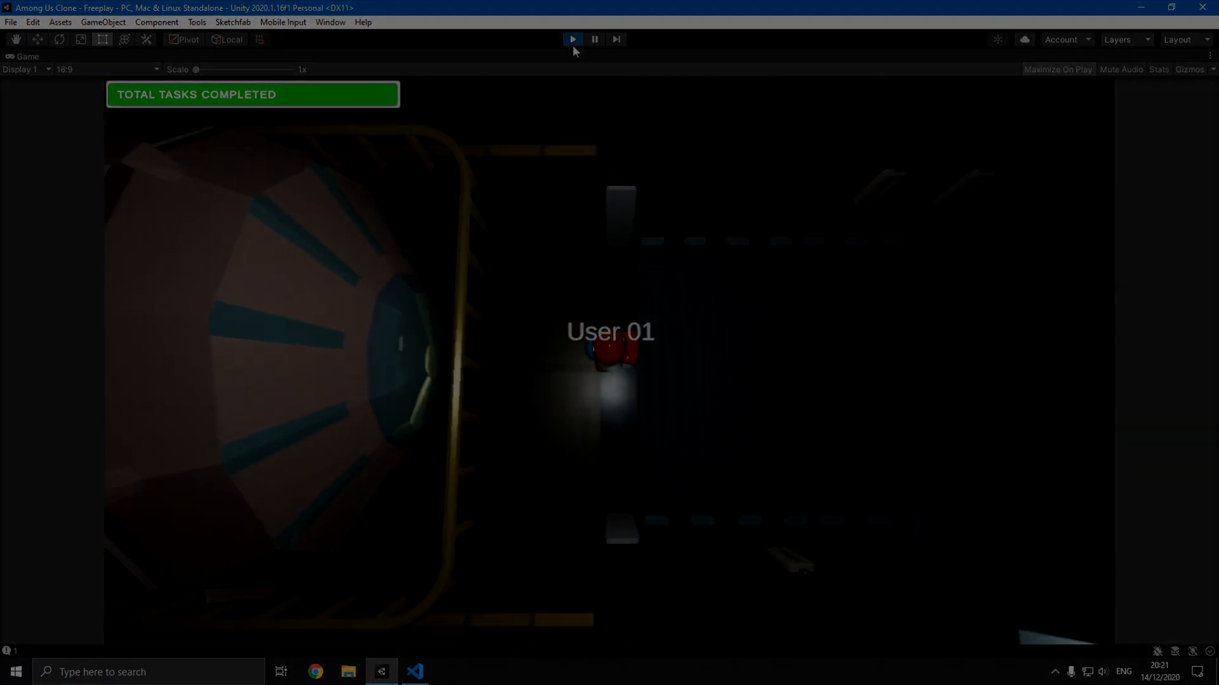